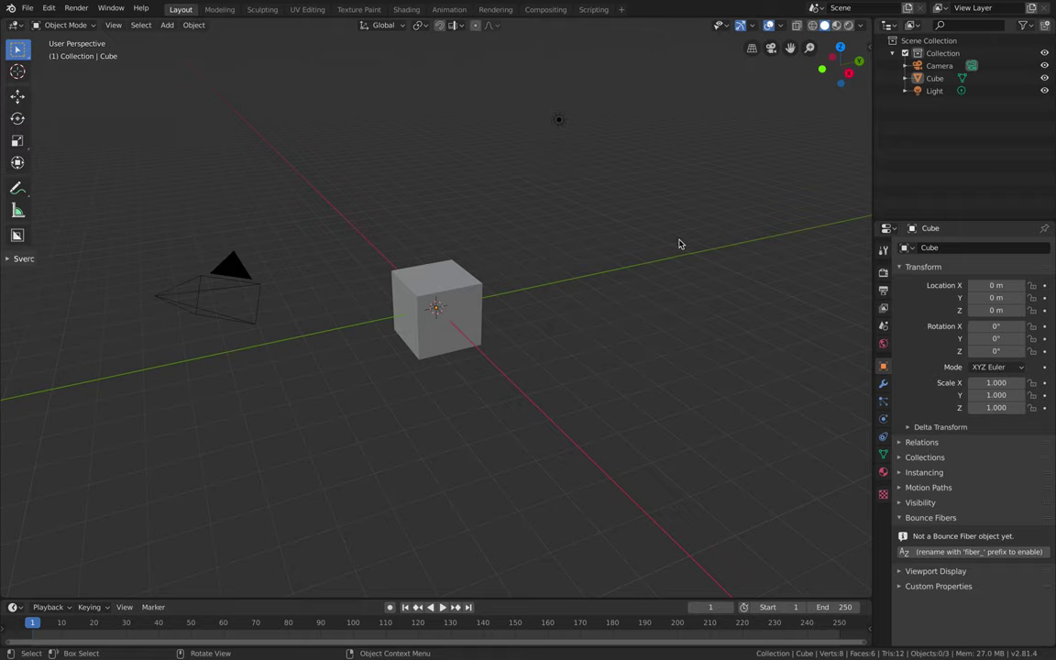
Delete all the default objects from the scene: camera, cube and light
{"action": "middle_click_drag", "start_coordinate": [579, 248], "coordinate": [613, 236], "text": "shift"}
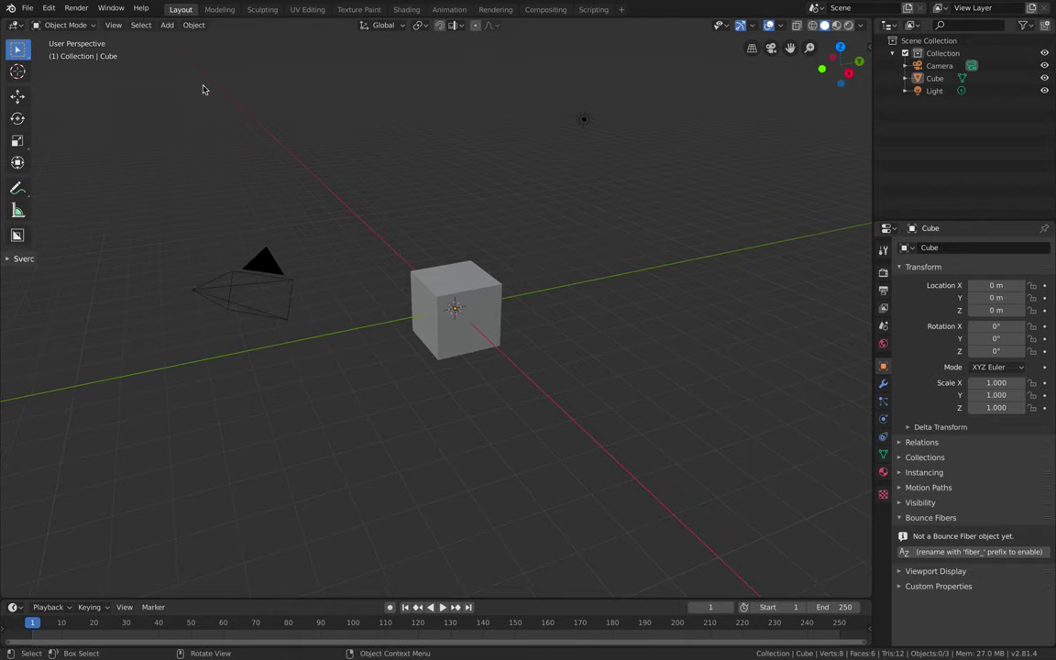
{"action": "middle_click_drag", "start_coordinate": [436, 203], "coordinate": [431, 190]}
{"action": "key", "text": "a"}
{"action": "key", "text": "s"}
{"action": "left_click", "coordinate": [431, 190]}
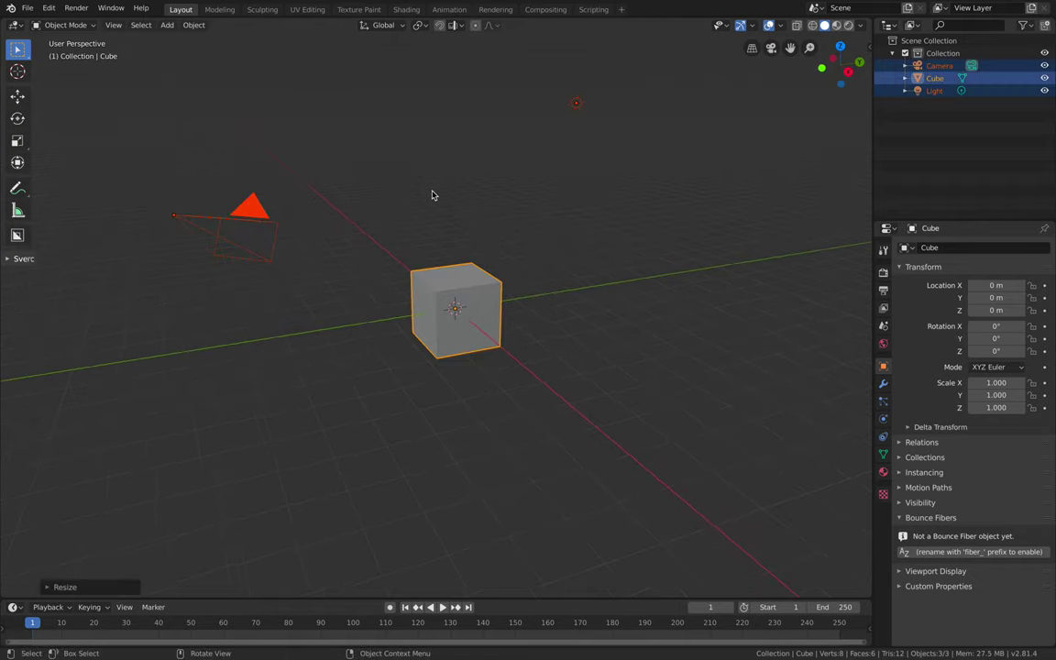
{"action": "key", "text": "x"}
{"action": "left_click", "coordinate": [433, 192]}
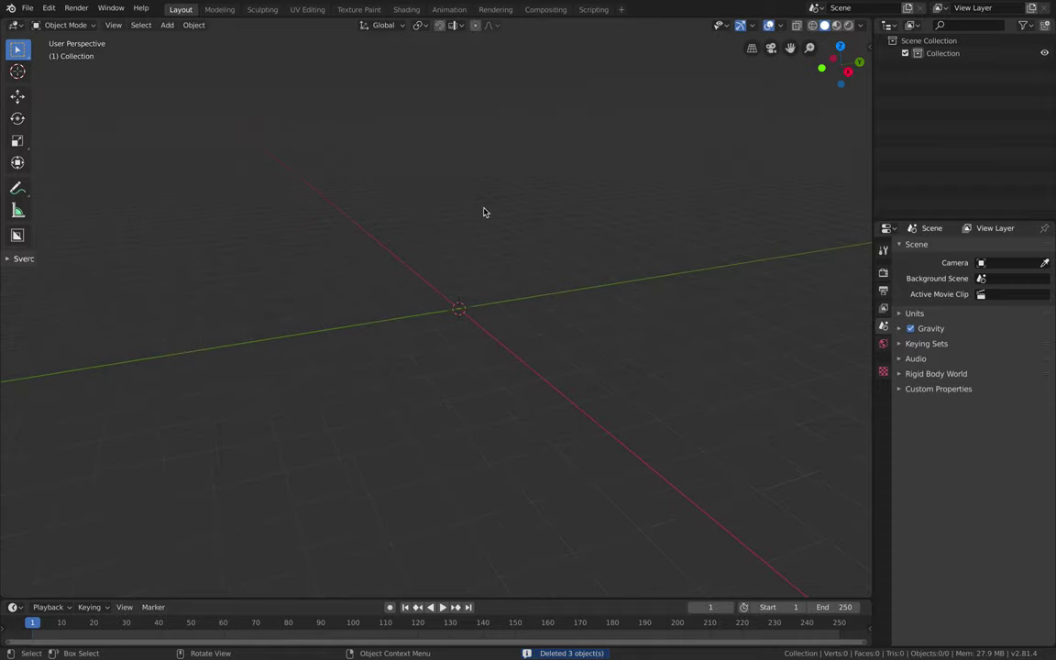
Add a Monkey mesh at the world origin and bring its face into close view
{"action": "key", "text": "shift+a"}
{"action": "mouse_move", "coordinate": [495, 205]}
{"action": "left_click", "coordinate": [622, 320]}
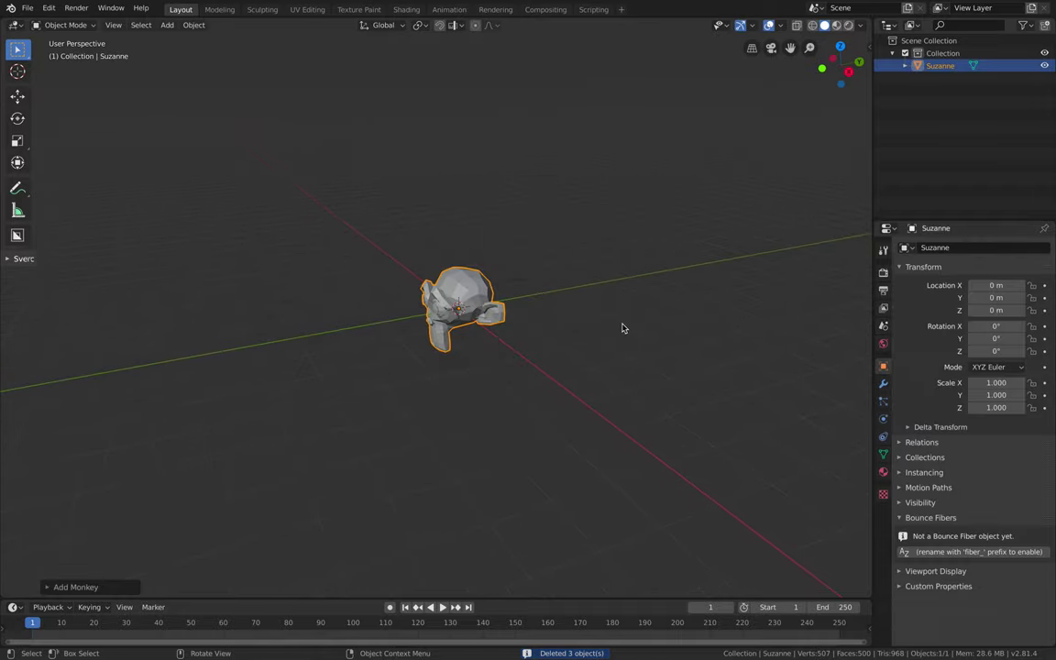
{"action": "middle_click_drag", "start_coordinate": [624, 327], "coordinate": [800, 389]}
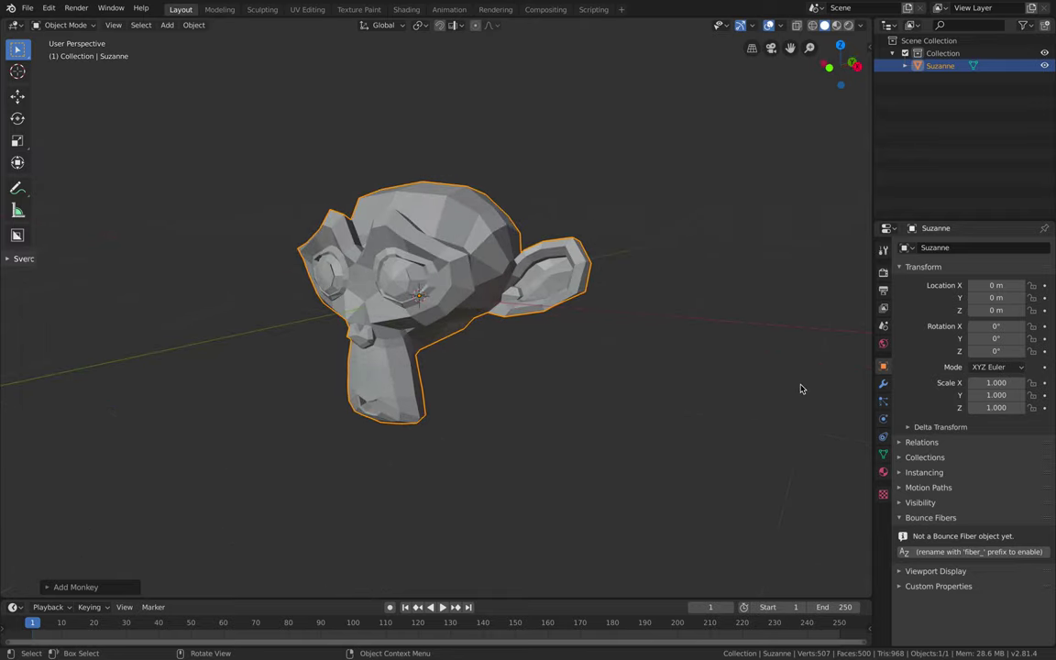
Check the monkey mesh's UV Maps in its object data properties
{"action": "left_click", "coordinate": [882, 453]}
{"action": "left_click", "coordinate": [922, 418]}
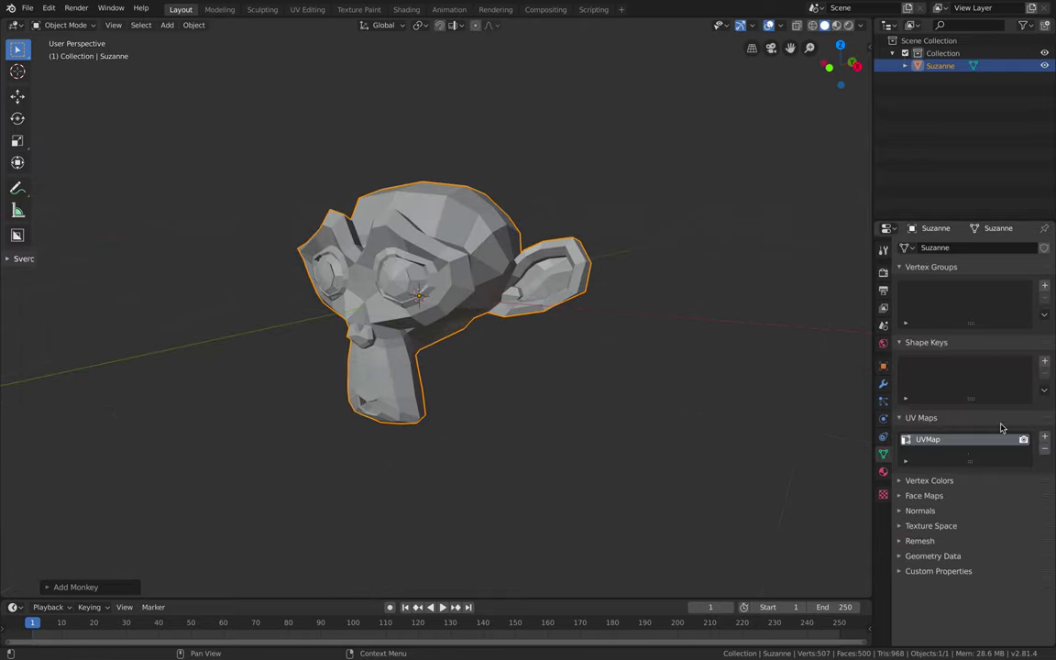
{"action": "middle_click_drag", "start_coordinate": [724, 294], "coordinate": [412, 231]}
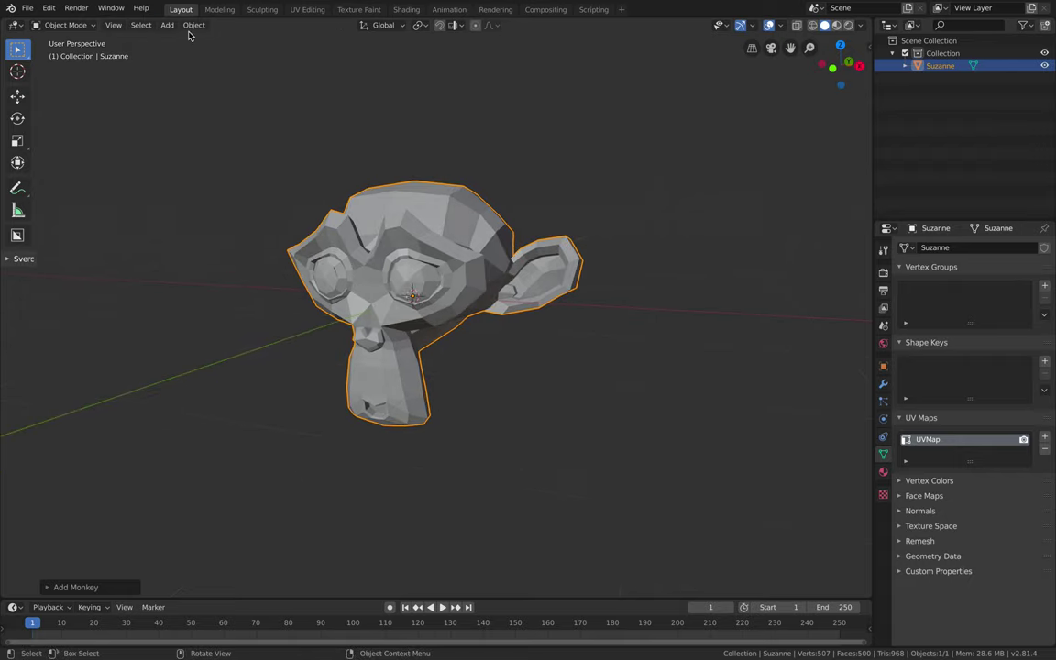
Switch to the Texture Paint workspace and close the image editor area so the 3D viewport fills its space
{"action": "left_click", "coordinate": [355, 10]}
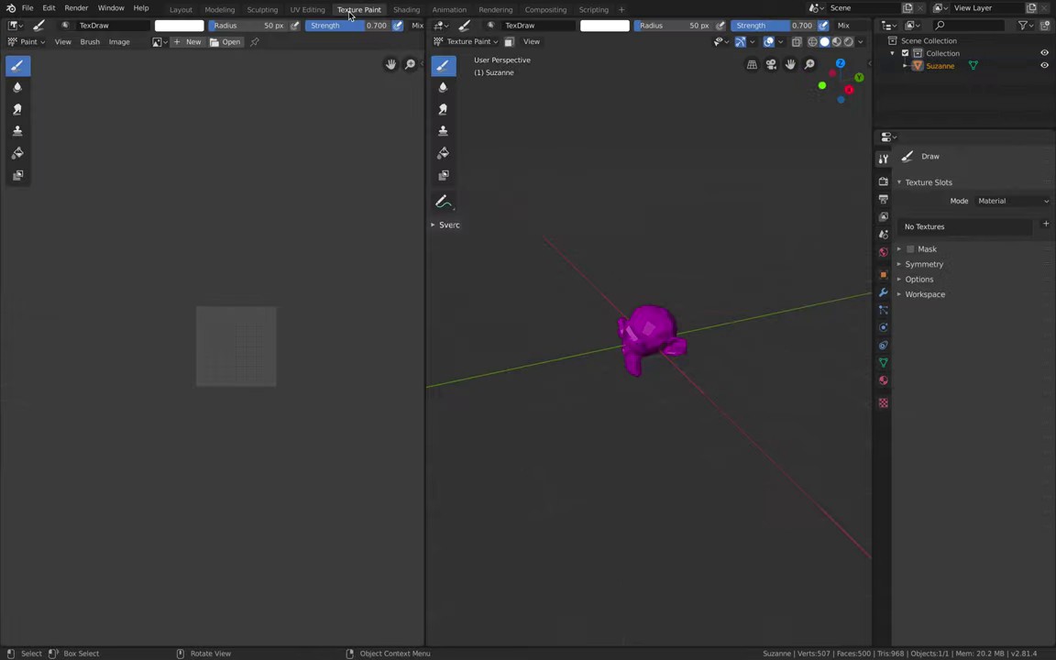
{"action": "mouse_move", "coordinate": [642, 316]}
{"action": "middle_mouse_down"}
{"action": "mouse_move", "coordinate": [676, 275]}
{"action": "mouse_move", "coordinate": [645, 247]}
{"action": "middle_mouse_up"}
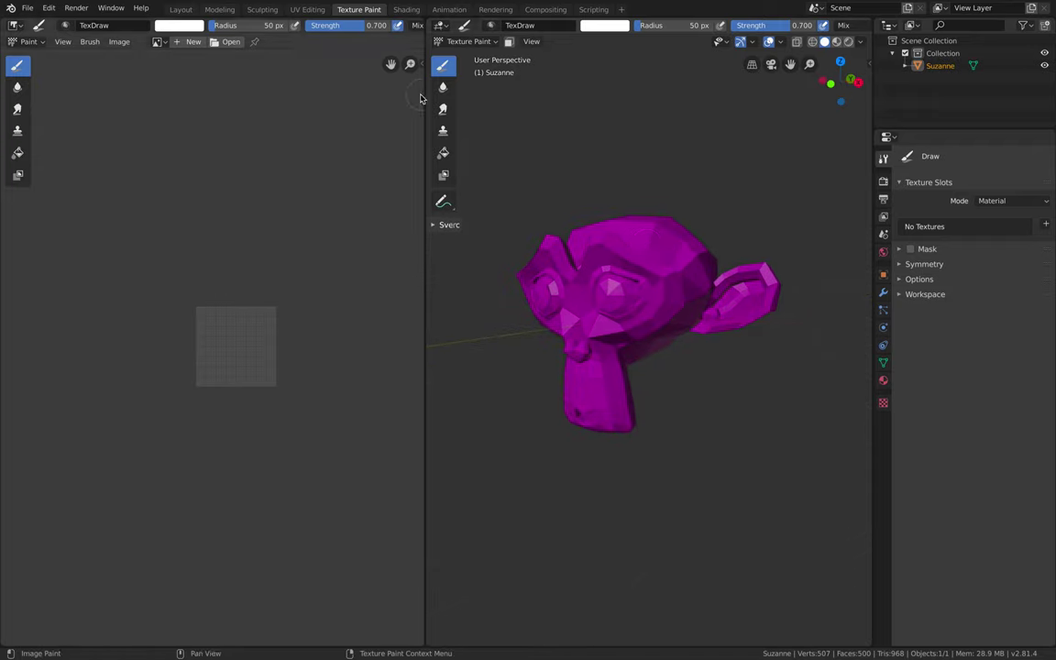
{"action": "left_click_drag", "start_coordinate": [426, 21], "coordinate": [238, 329]}
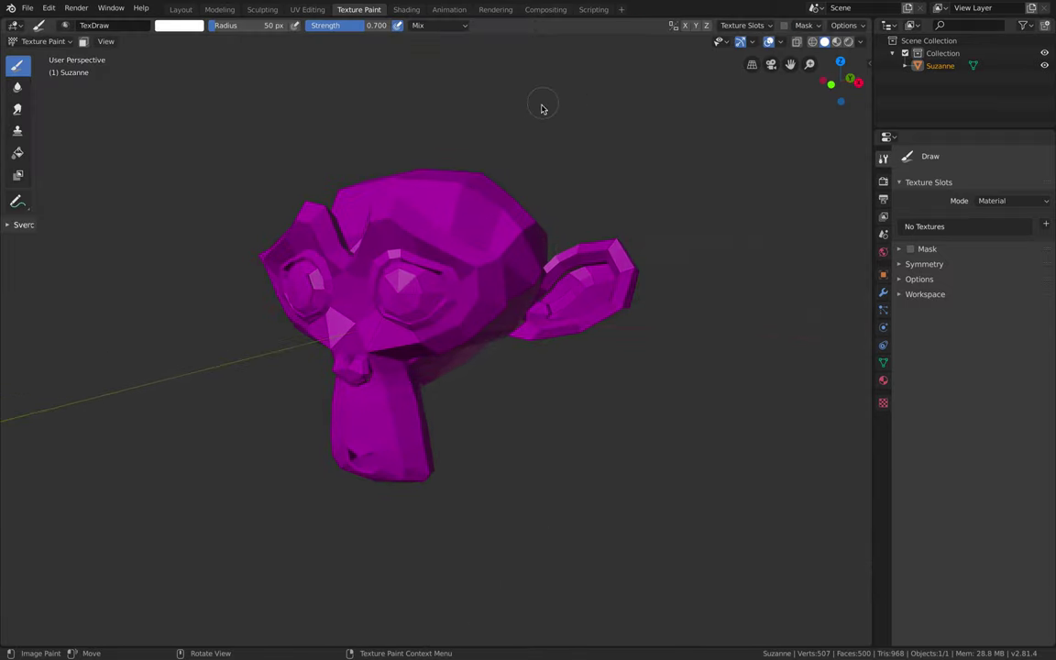
{"action": "middle_click_drag", "start_coordinate": [488, 96], "coordinate": [470, 120]}
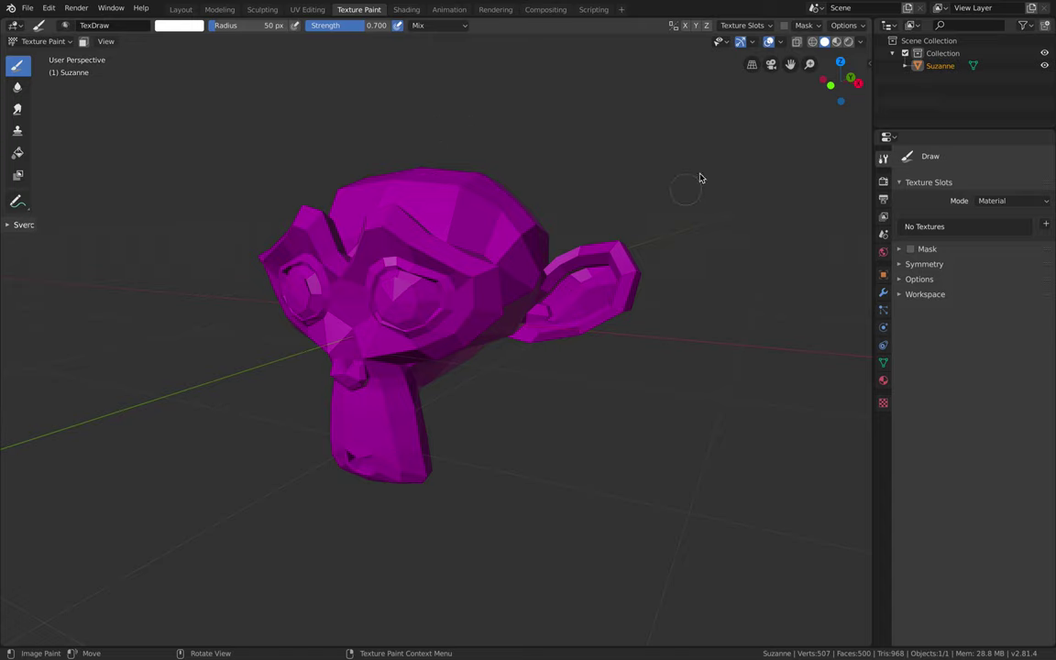
Create a new material on the monkey
{"action": "left_click", "coordinate": [883, 380]}
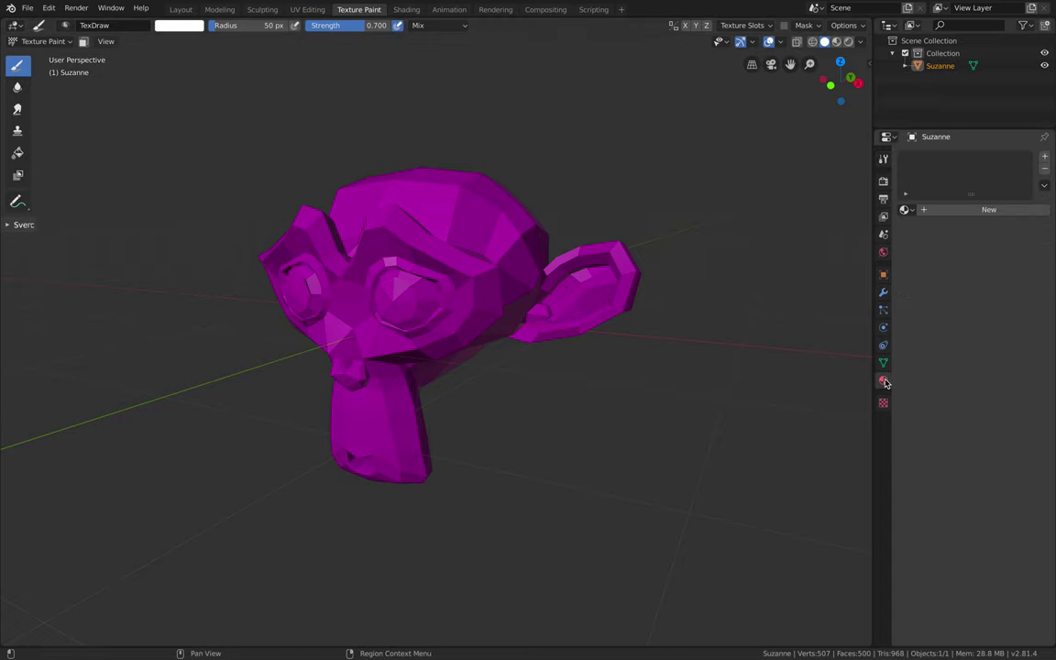
{"action": "left_click", "coordinate": [971, 212]}
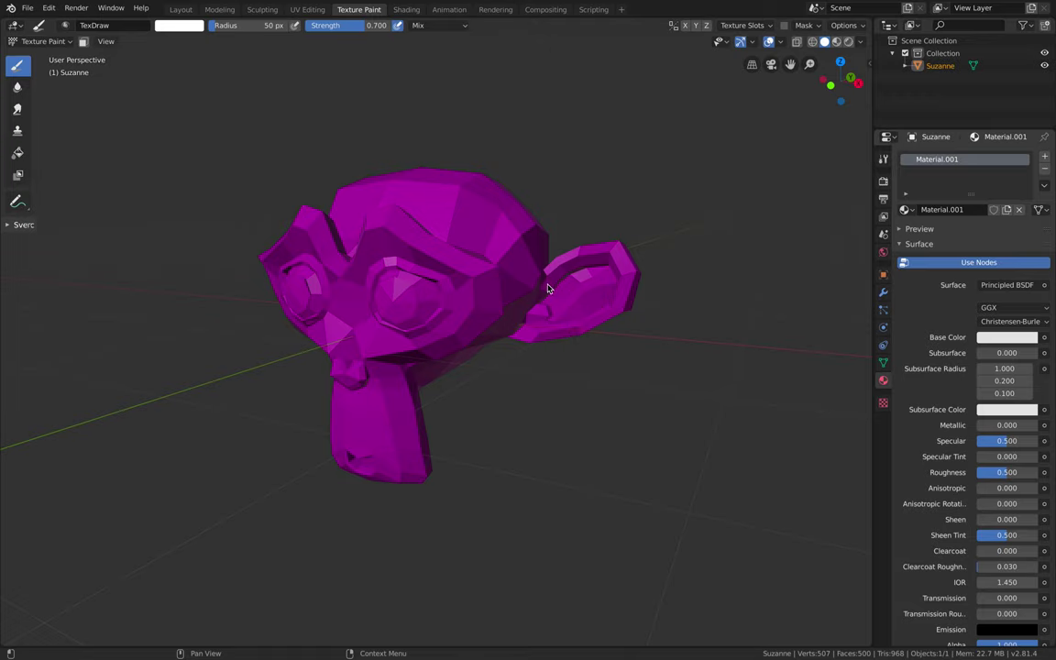
{"action": "middle_click_drag", "start_coordinate": [547, 289], "coordinate": [423, 246]}
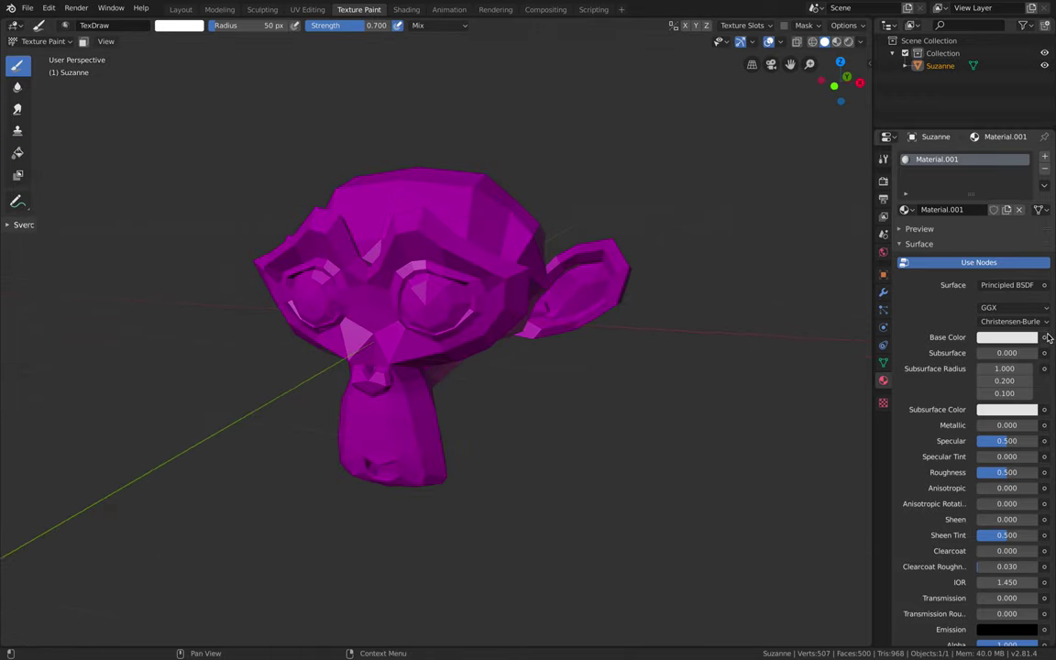
Add a Base Color texture paint slot of 1024 × 1024 px with the Blank generated type in Material mode
{"action": "left_click", "coordinate": [748, 26]}
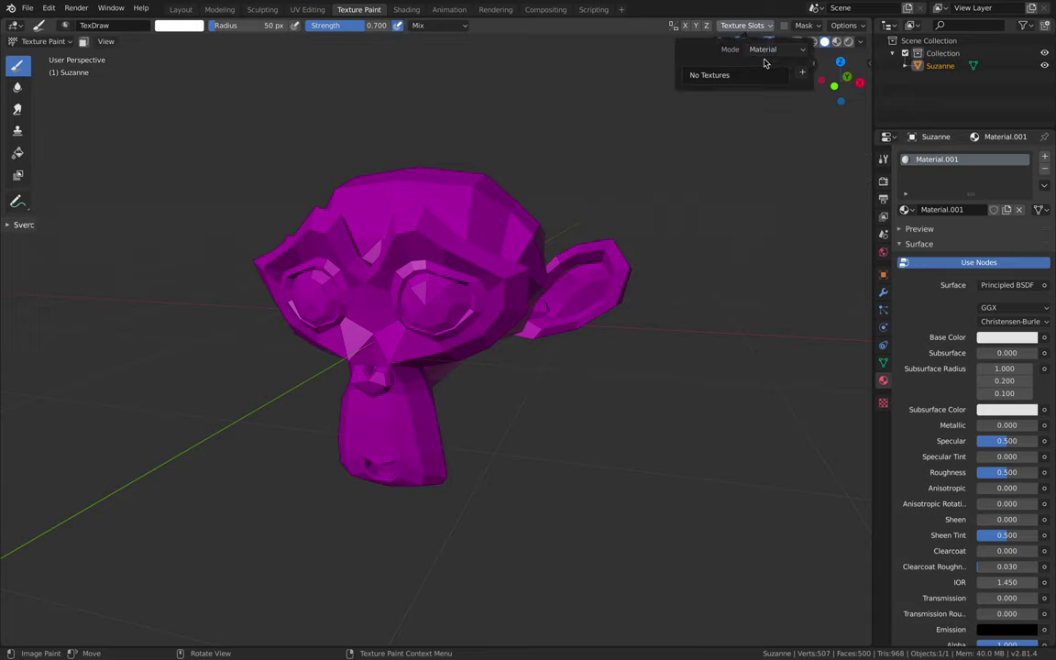
{"action": "left_click", "coordinate": [770, 52]}
{"action": "left_click", "coordinate": [770, 62]}
{"action": "left_click", "coordinate": [802, 72]}
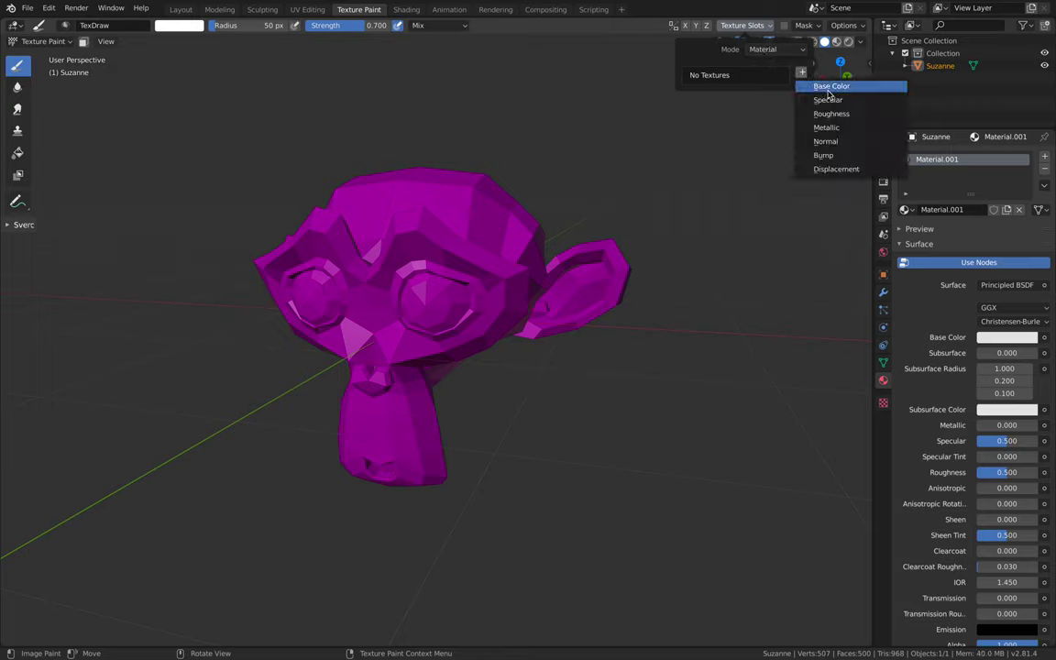
{"action": "left_click", "coordinate": [829, 86]}
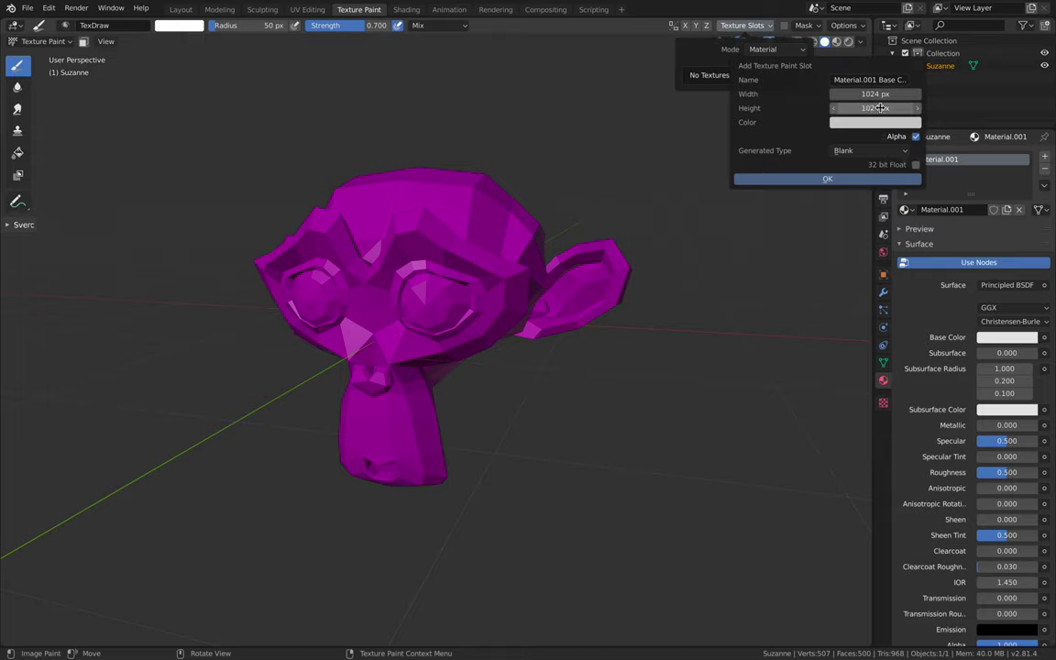
{"action": "left_click", "coordinate": [824, 182]}
{"action": "mouse_move", "coordinate": [570, 235]}
{"action": "middle_mouse_down"}
{"action": "mouse_move", "coordinate": [483, 208]}
{"action": "mouse_move", "coordinate": [457, 250]}
{"action": "mouse_move", "coordinate": [476, 228]}
{"action": "middle_mouse_up"}
{"action": "scroll", "coordinate": [476, 228], "scroll_direction": "down", "scroll_amount": 3}
{"action": "scroll", "coordinate": [475, 229], "scroll_direction": "up", "scroll_amount": 2}
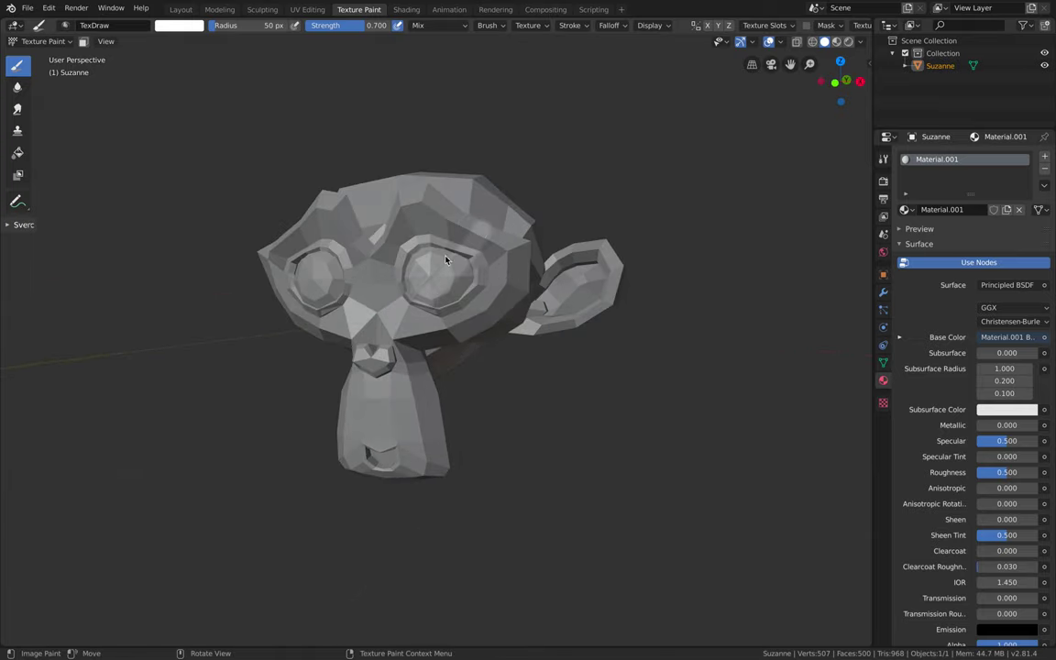
Paint the monkey's forehead and one eye in light red, and add a magenta stroke down the forehead
{"action": "middle_click_drag", "start_coordinate": [403, 205], "coordinate": [438, 292]}
{"action": "scroll", "coordinate": [445, 276], "scroll_direction": "down", "scroll_amount": 2}
{"action": "right_click", "coordinate": [453, 259]}
{"action": "left_click_drag", "start_coordinate": [463, 291], "coordinate": [450, 297]}
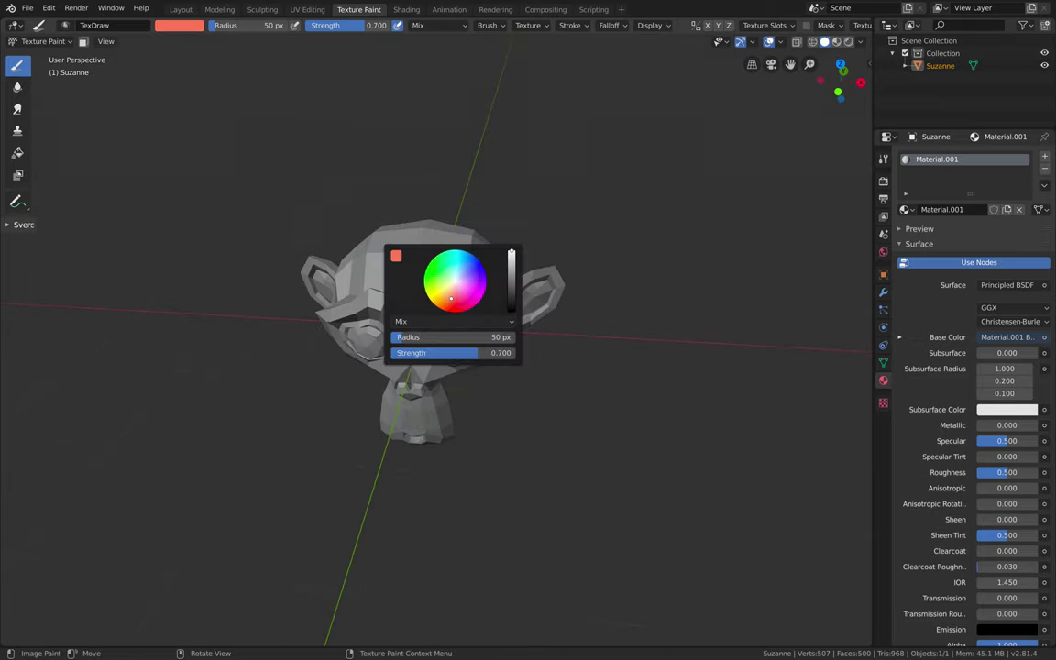
{"action": "mouse_move", "coordinate": [419, 240]}
{"action": "left_mouse_down"}
{"action": "mouse_move", "coordinate": [424, 275]}
{"action": "mouse_move", "coordinate": [469, 348]}
{"action": "left_mouse_up"}
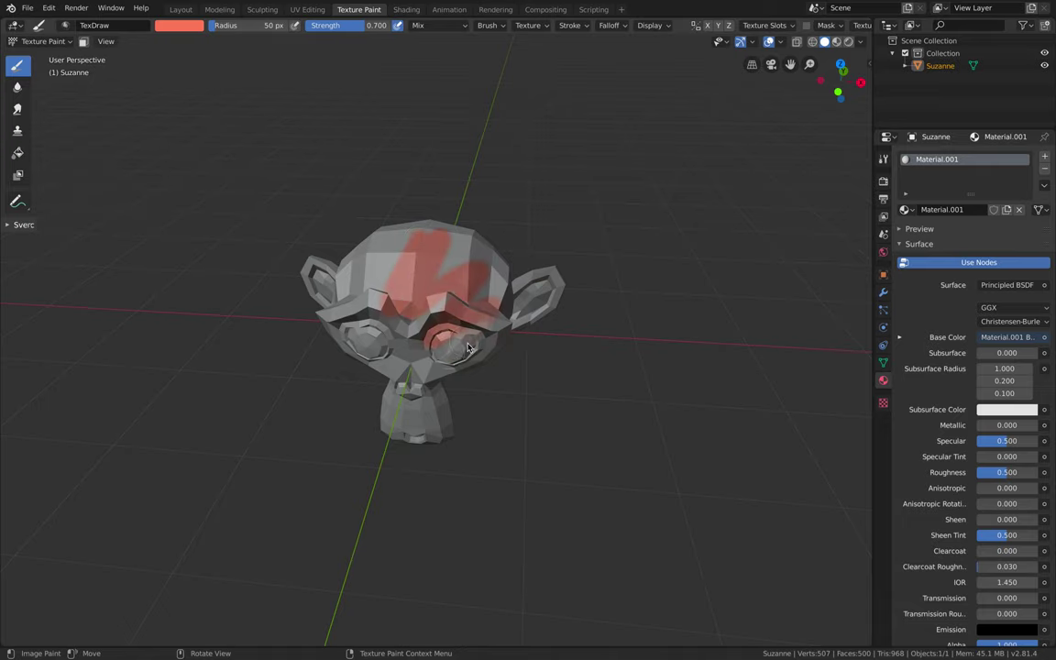
{"action": "middle_click_drag", "start_coordinate": [498, 327], "coordinate": [462, 310]}
{"action": "left_click_drag", "start_coordinate": [462, 311], "coordinate": [475, 270]}
{"action": "middle_click_drag", "start_coordinate": [358, 273], "coordinate": [394, 280]}
{"action": "left_click_drag", "start_coordinate": [393, 280], "coordinate": [396, 263]}
{"action": "middle_click_drag", "start_coordinate": [396, 263], "coordinate": [405, 267]}
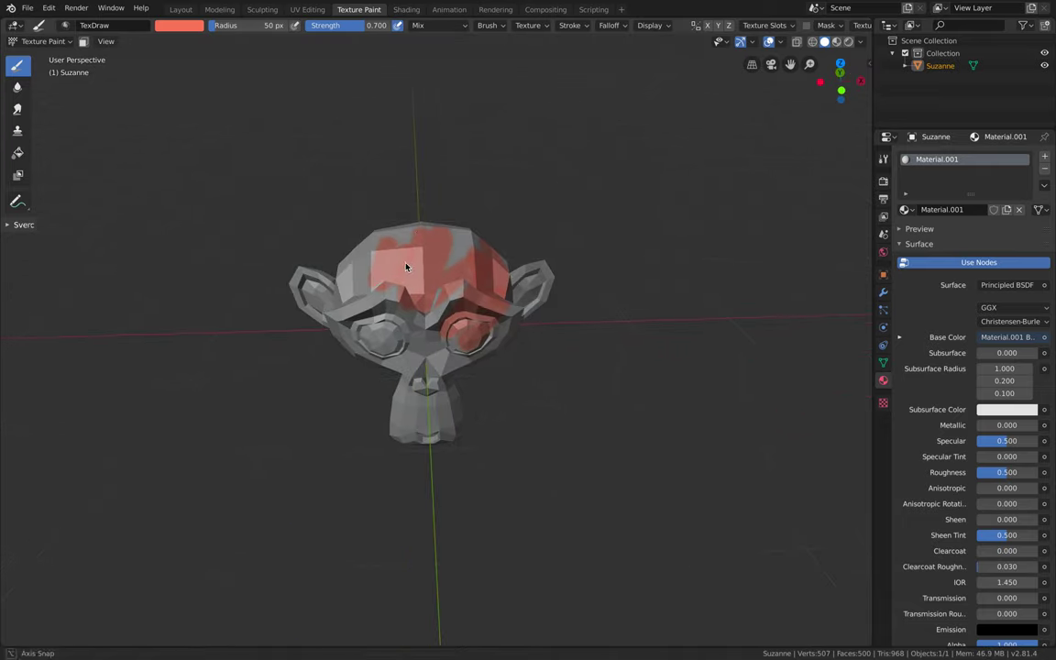
{"action": "right_click", "coordinate": [435, 264]}
{"action": "left_click", "coordinate": [451, 304]}
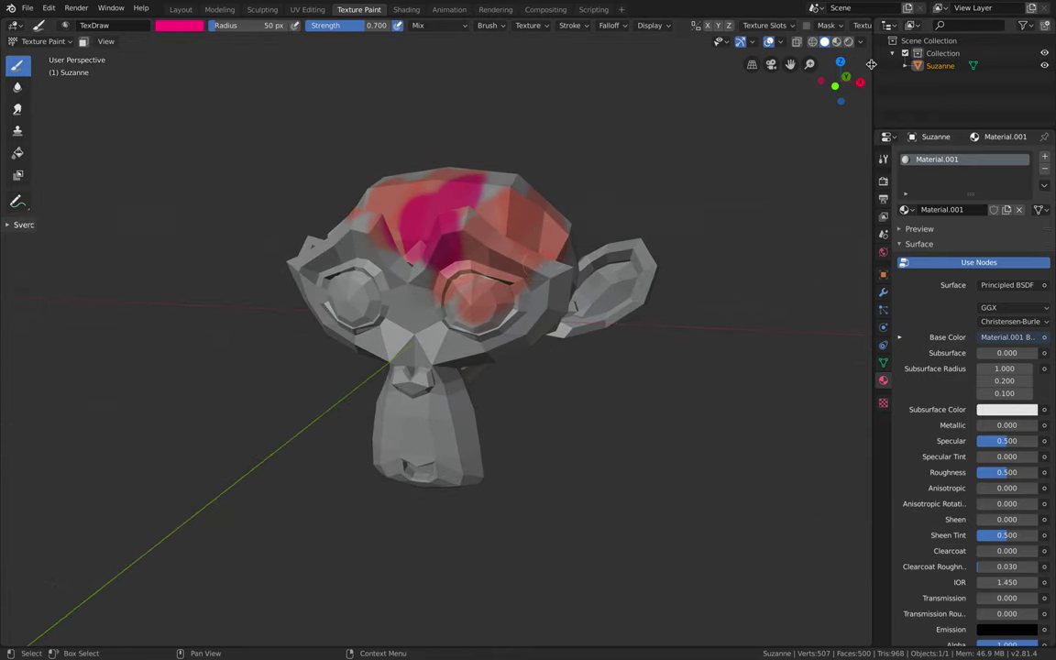
Show the active paint tool's settings in the 3D viewport's sidebar
{"action": "key", "text": "n"}
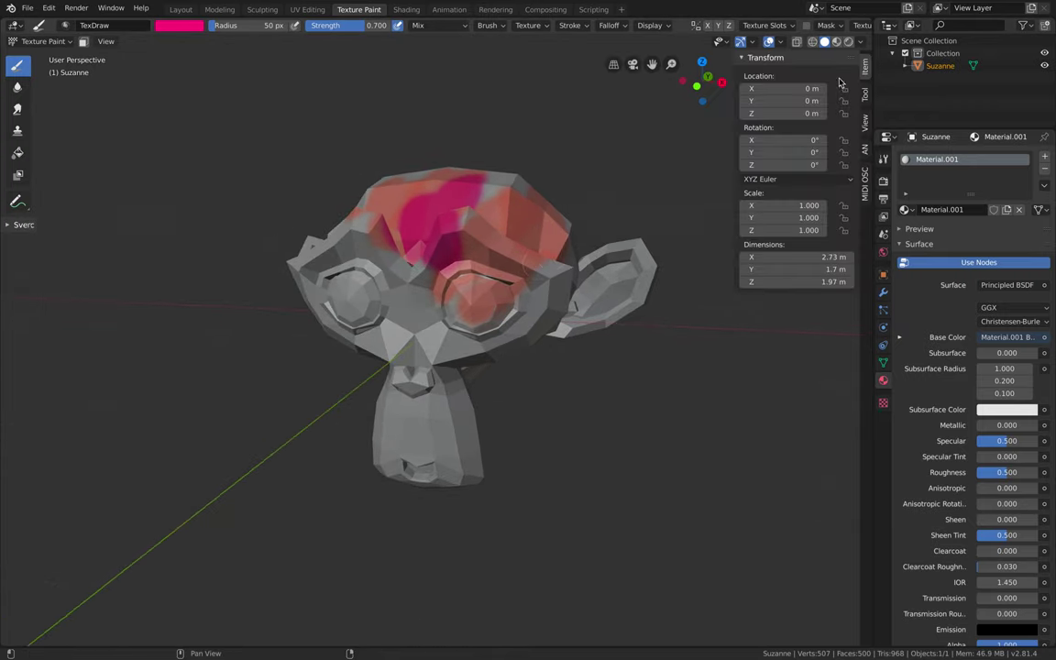
{"action": "left_click", "coordinate": [866, 153]}
{"action": "left_click", "coordinate": [865, 126]}
{"action": "left_click", "coordinate": [865, 99]}
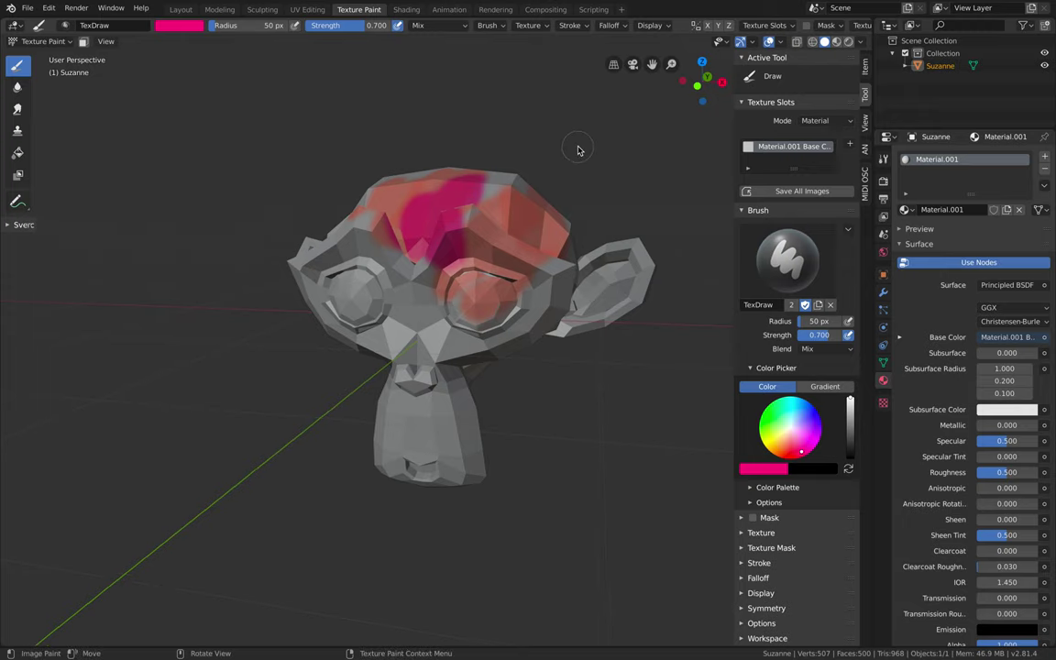
{"action": "key", "text": "n"}
{"action": "key", "text": "n"}
{"action": "key", "text": "n"}
{"action": "key", "text": "n"}
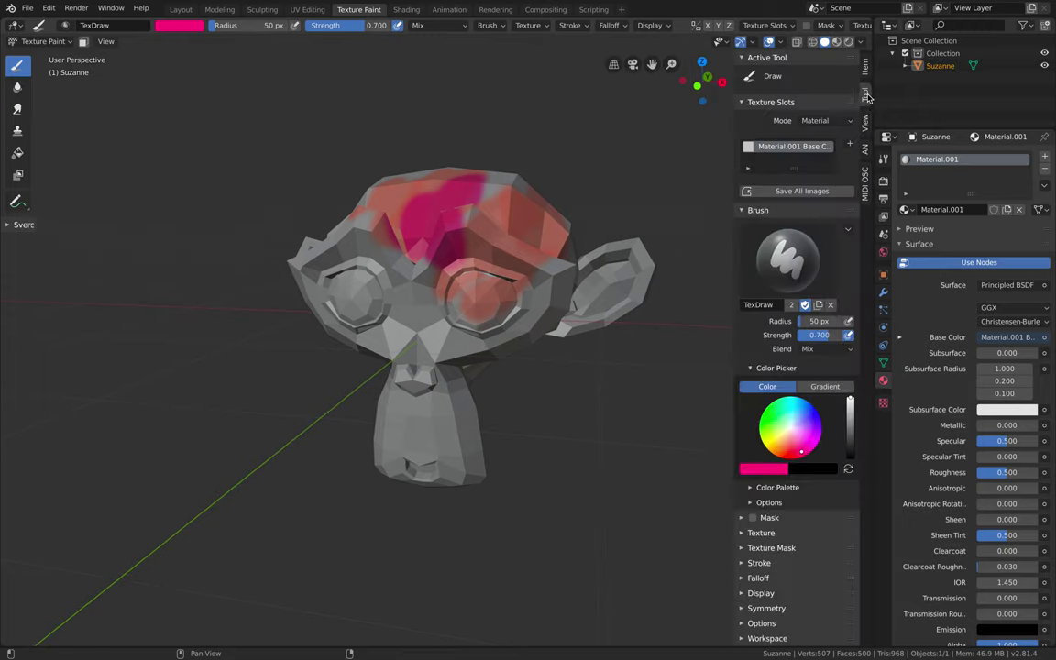
Expand the paint tool's Options and External settings, and move the Options section above Brush
{"action": "left_click", "coordinate": [779, 623]}
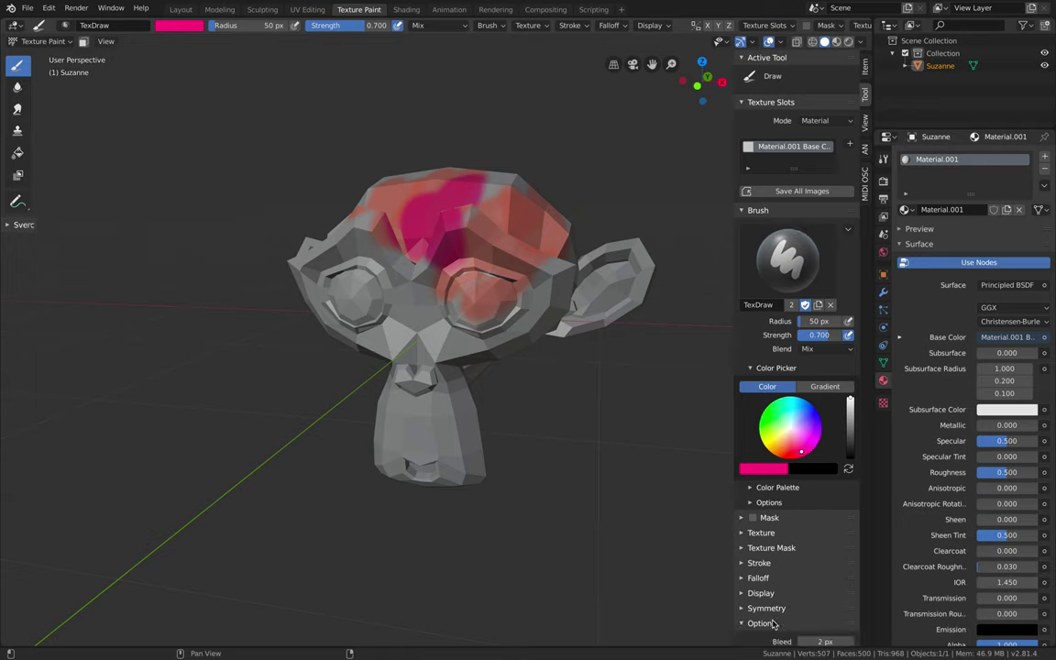
{"action": "scroll", "coordinate": [786, 605], "scroll_direction": "down", "scroll_amount": 4}
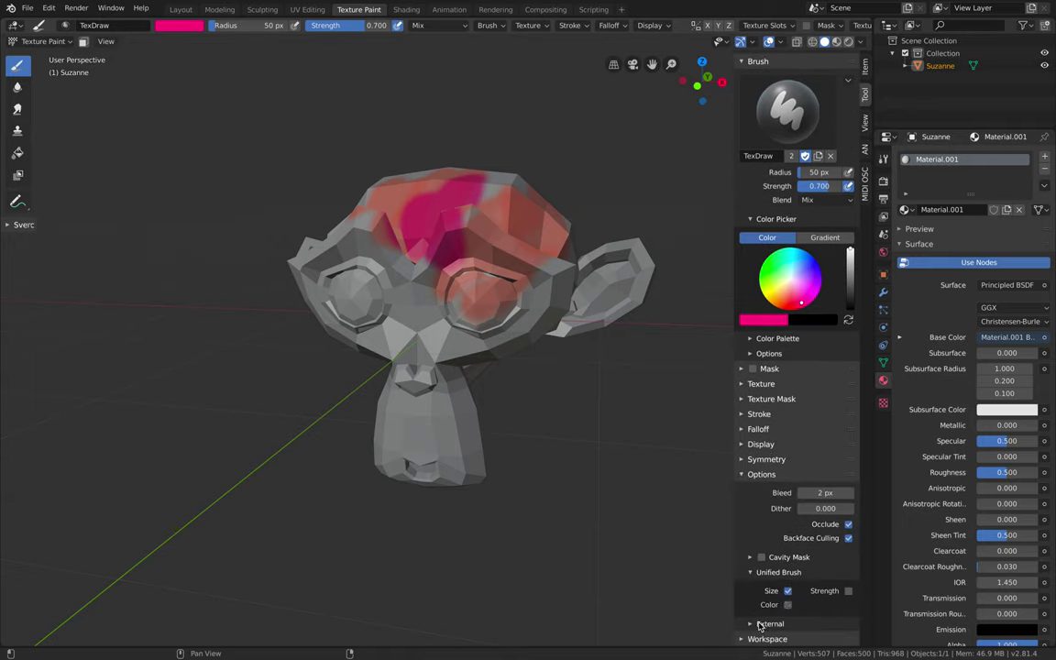
{"action": "left_click", "coordinate": [770, 623]}
{"action": "scroll", "coordinate": [784, 605], "scroll_direction": "down", "scroll_amount": 2}
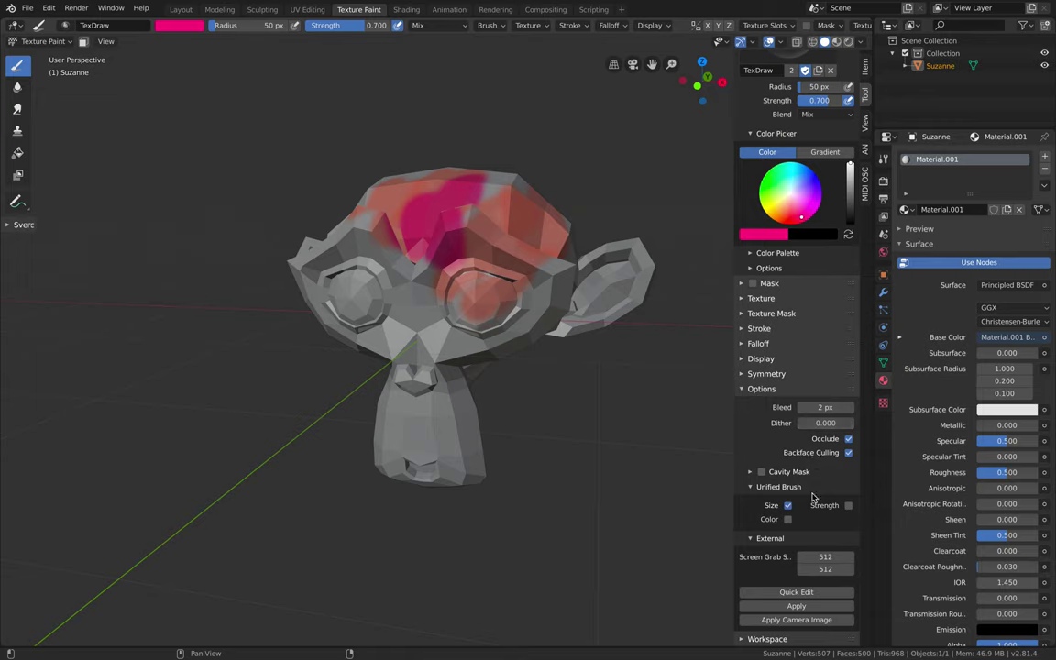
{"action": "scroll", "coordinate": [816, 495], "scroll_direction": "up", "scroll_amount": 4}
{"action": "mouse_move", "coordinate": [847, 540]}
{"action": "left_mouse_down"}
{"action": "mouse_move", "coordinate": [852, 140]}
{"action": "mouse_move", "coordinate": [842, 129]}
{"action": "left_mouse_up"}
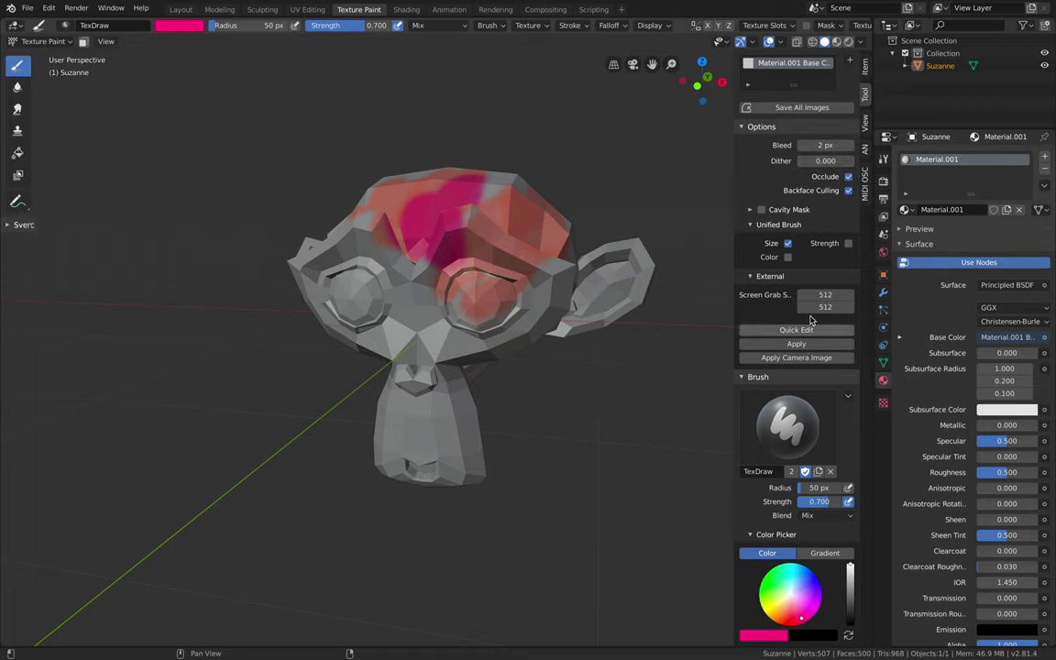
Widen the sidebar and set both Screen Grab Size values to 1024
{"action": "left_click_drag", "start_coordinate": [734, 266], "coordinate": [630, 258]}
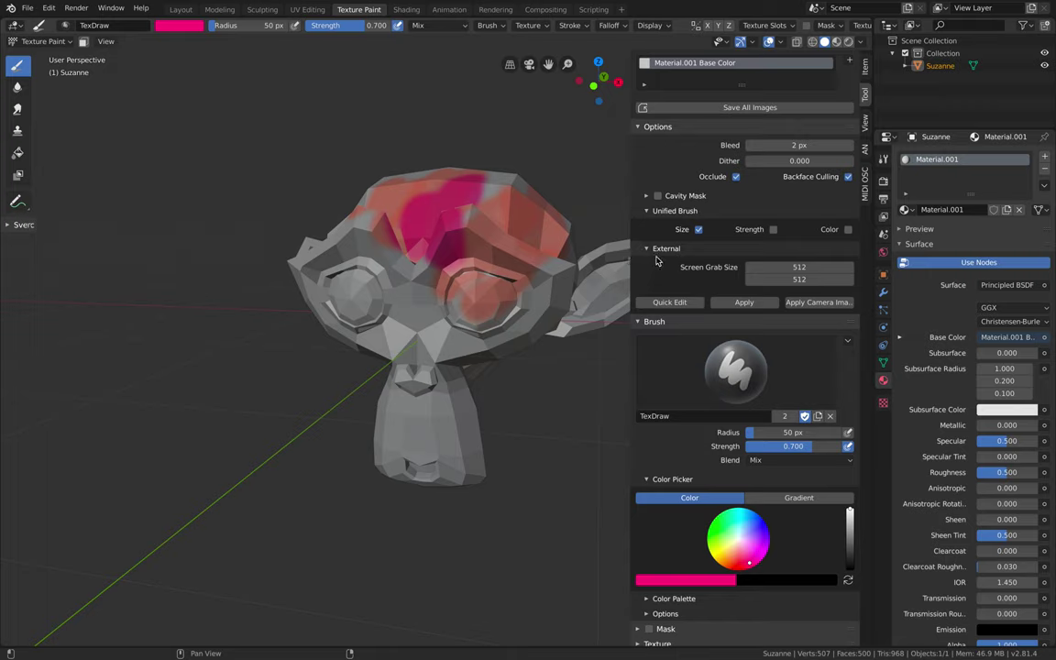
{"action": "left_click", "coordinate": [801, 267]}
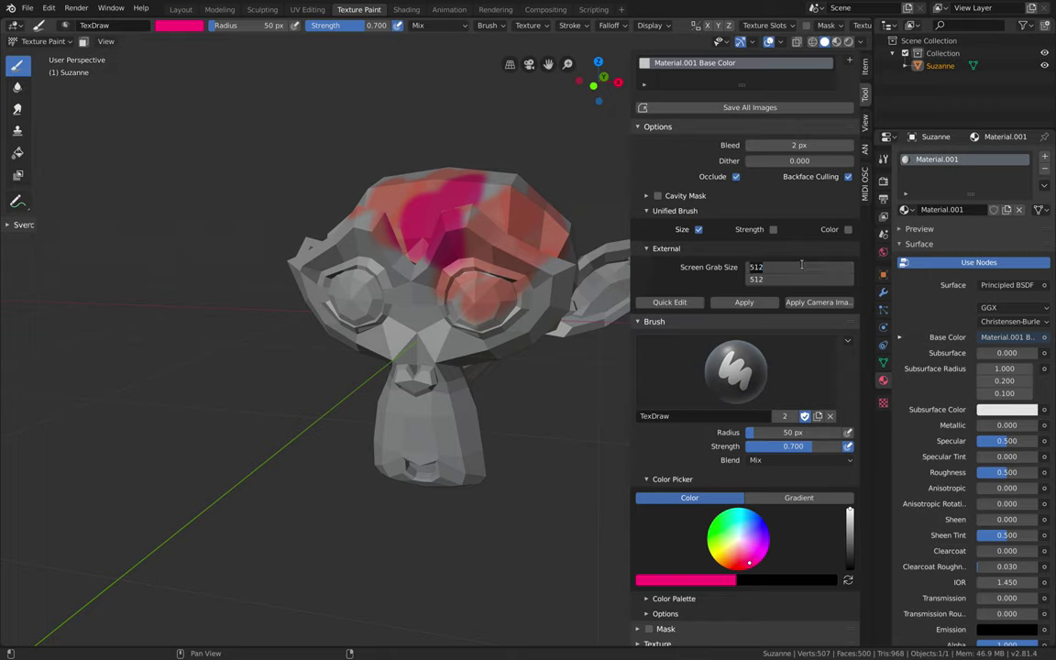
{"action": "type", "text": "1024"}
{"action": "key", "text": "Return"}
Frame the monkey's face in a three-quarter view and run Quick Edit on it
{"action": "middle_click_drag", "start_coordinate": [376, 275], "coordinate": [408, 261]}
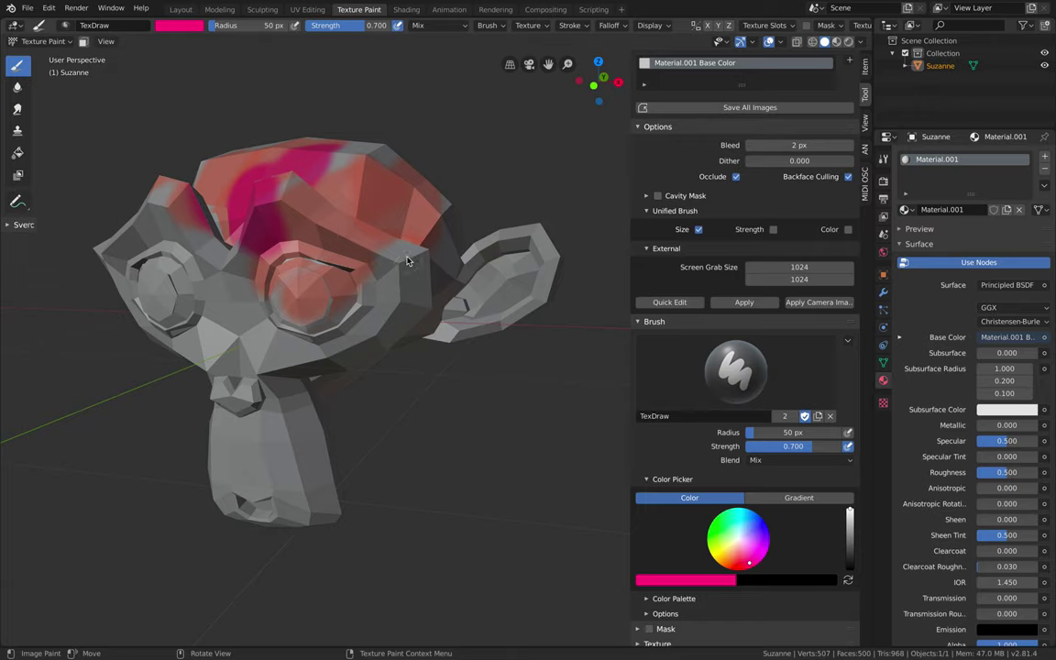
{"action": "middle_click_drag", "start_coordinate": [528, 256], "coordinate": [540, 240]}
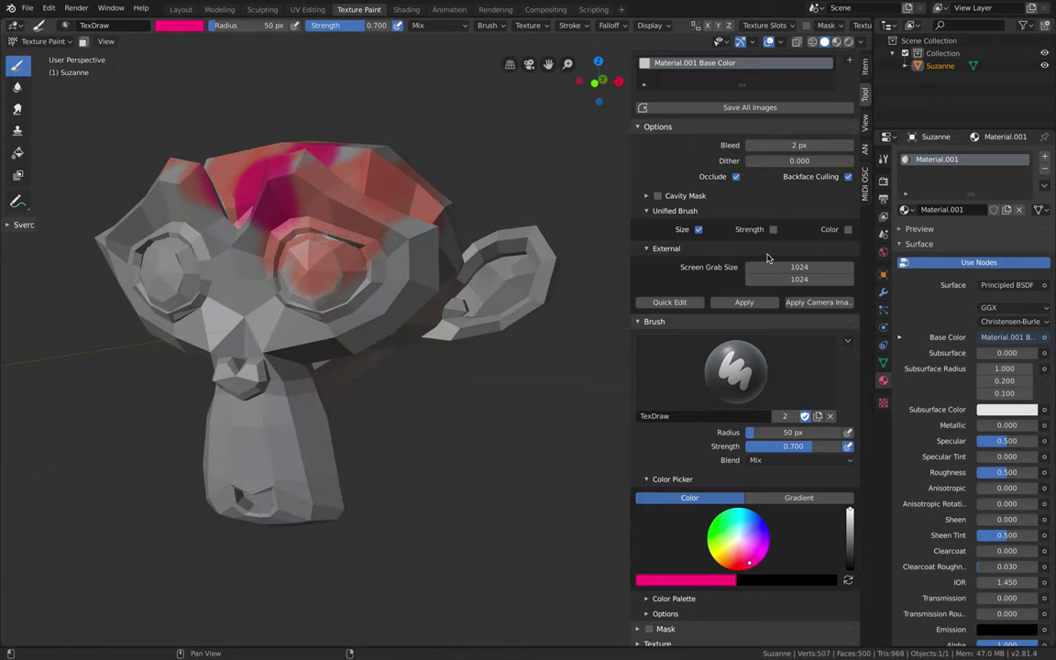
{"action": "left_click", "coordinate": [668, 304]}
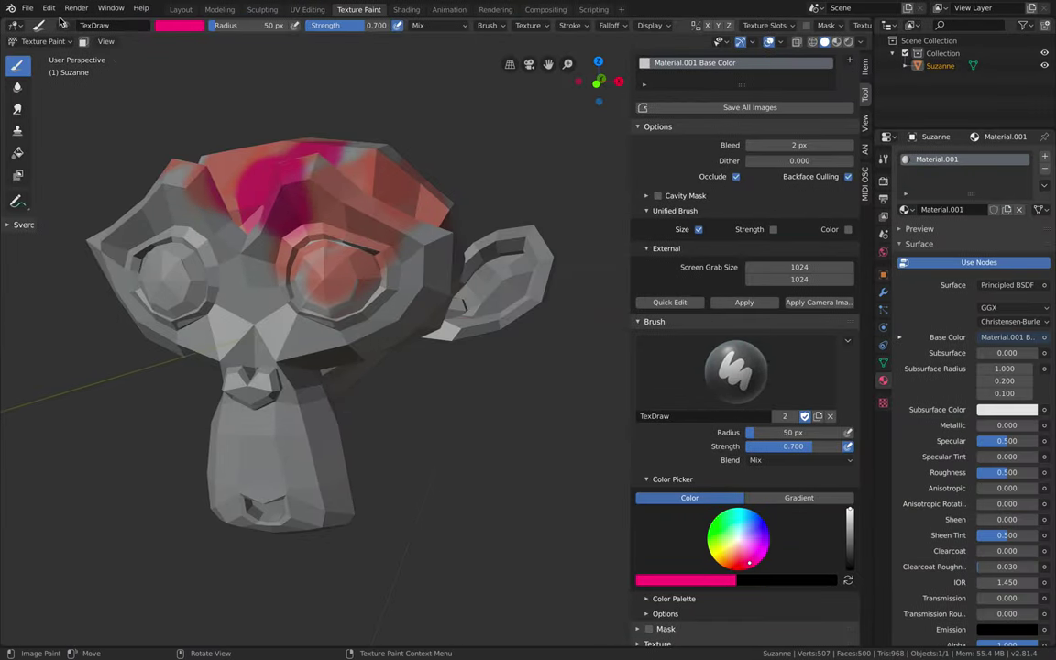
Clear the Image Editor path in the File Paths preferences, save the preferences and close them
{"action": "left_click", "coordinate": [51, 10]}
{"action": "left_click", "coordinate": [87, 174]}
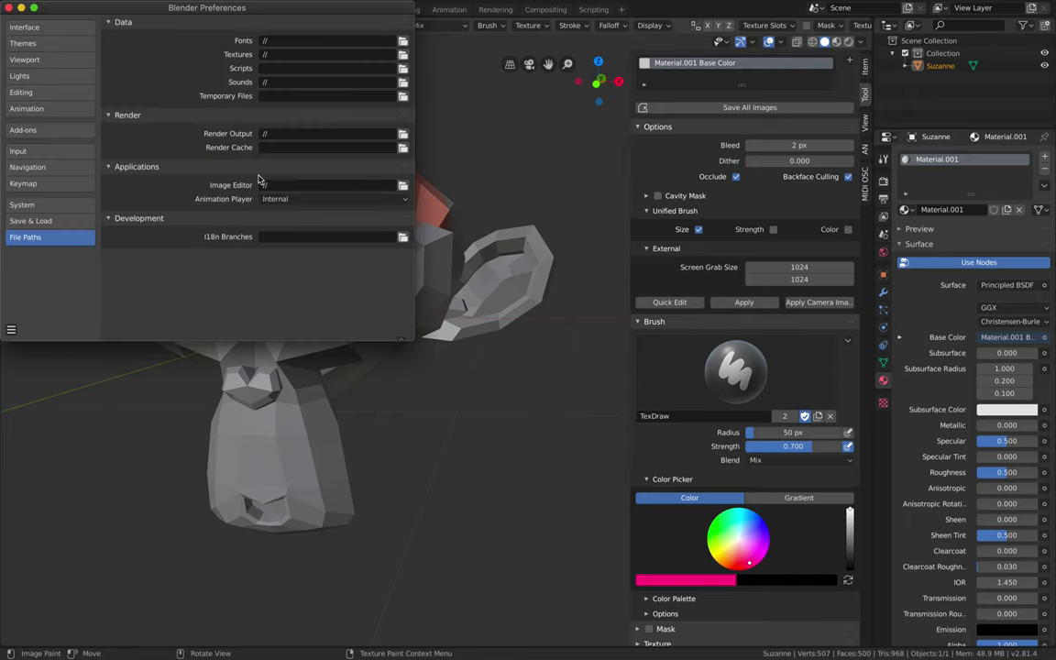
{"action": "left_click", "coordinate": [300, 186]}
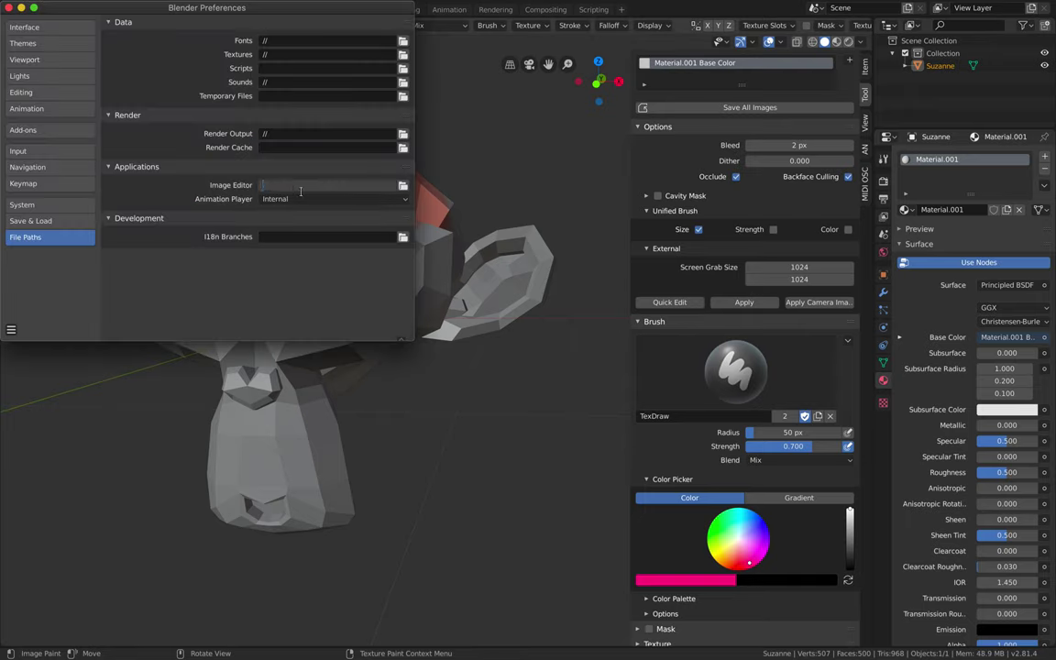
{"action": "left_click", "coordinate": [11, 330]}
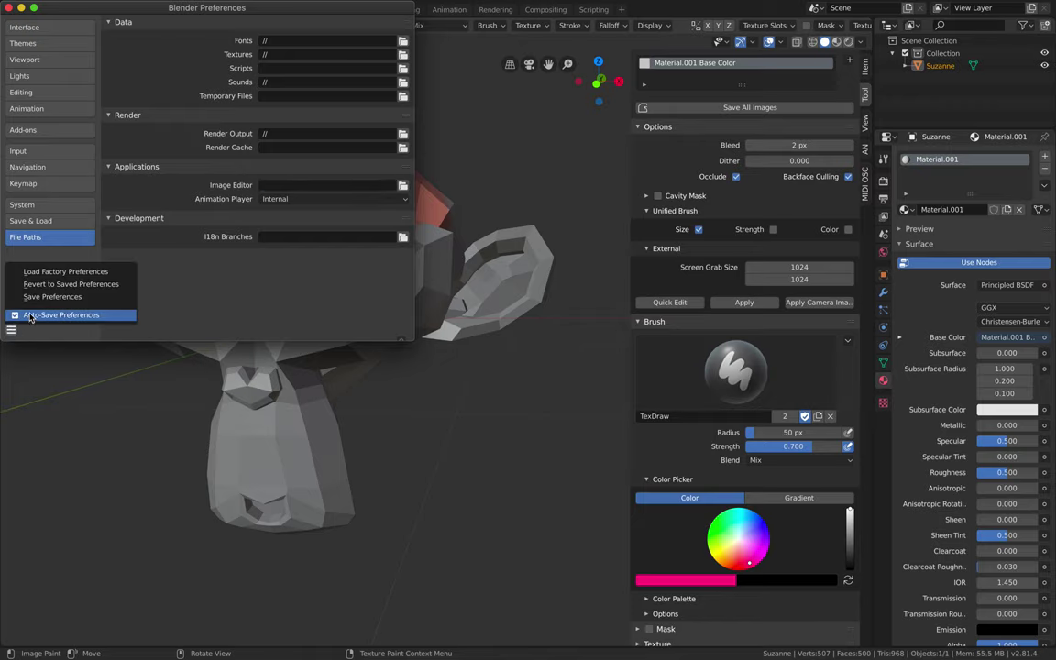
{"action": "left_click", "coordinate": [37, 298]}
{"action": "left_click", "coordinate": [10, 7]}
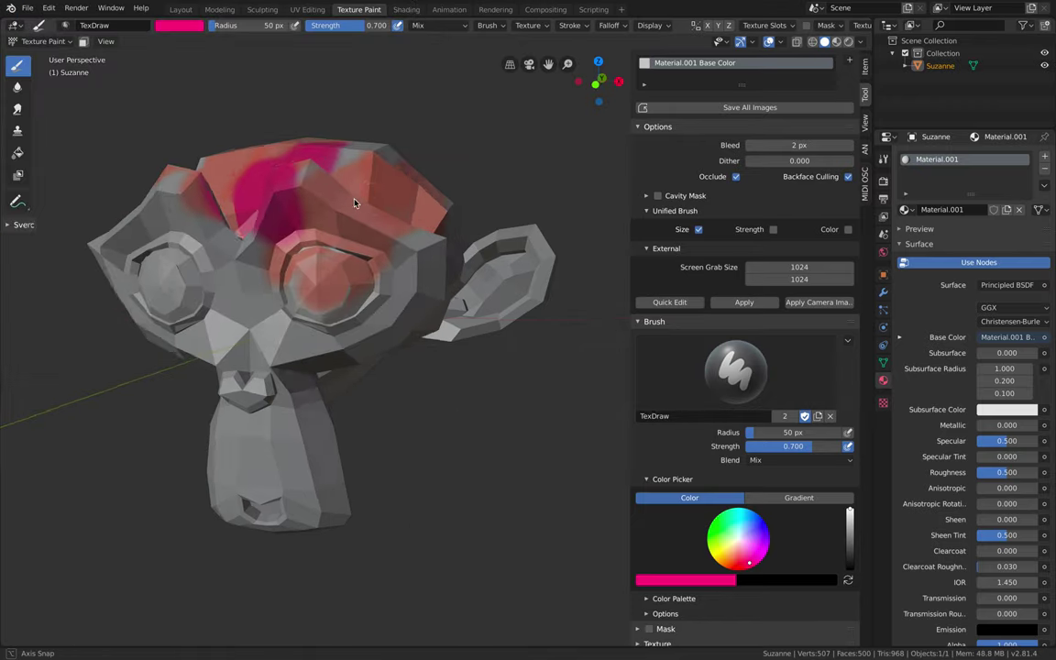
Test Quick Edit on the monkey's three-quarter view and close the exported image in Preview without editing it
{"action": "left_click", "coordinate": [669, 302]}
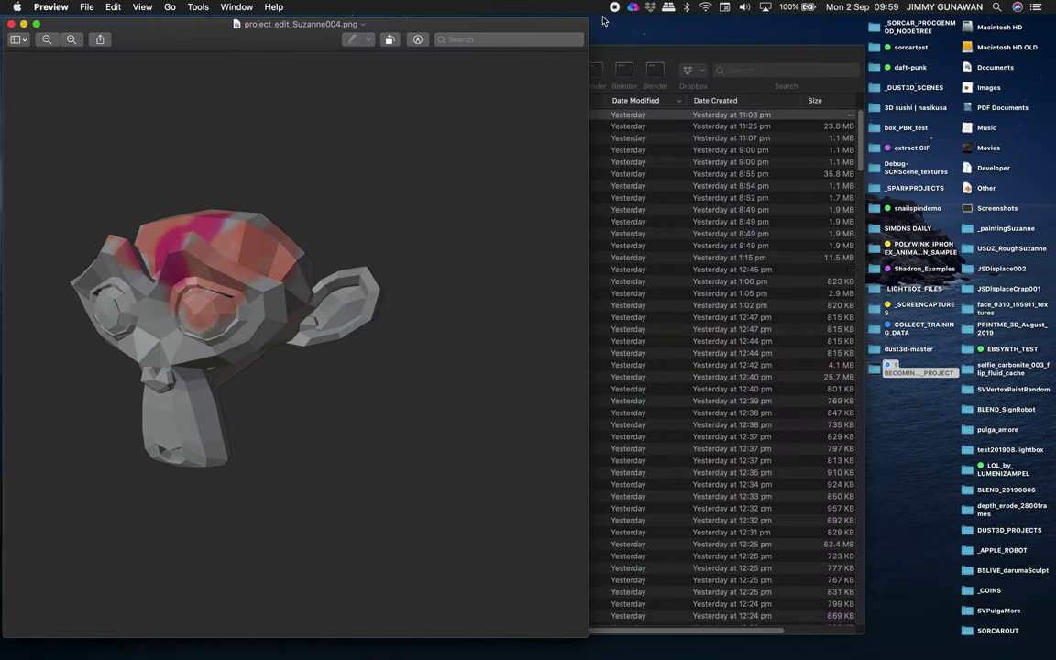
{"action": "left_click_drag", "start_coordinate": [586, 22], "coordinate": [798, 40]}
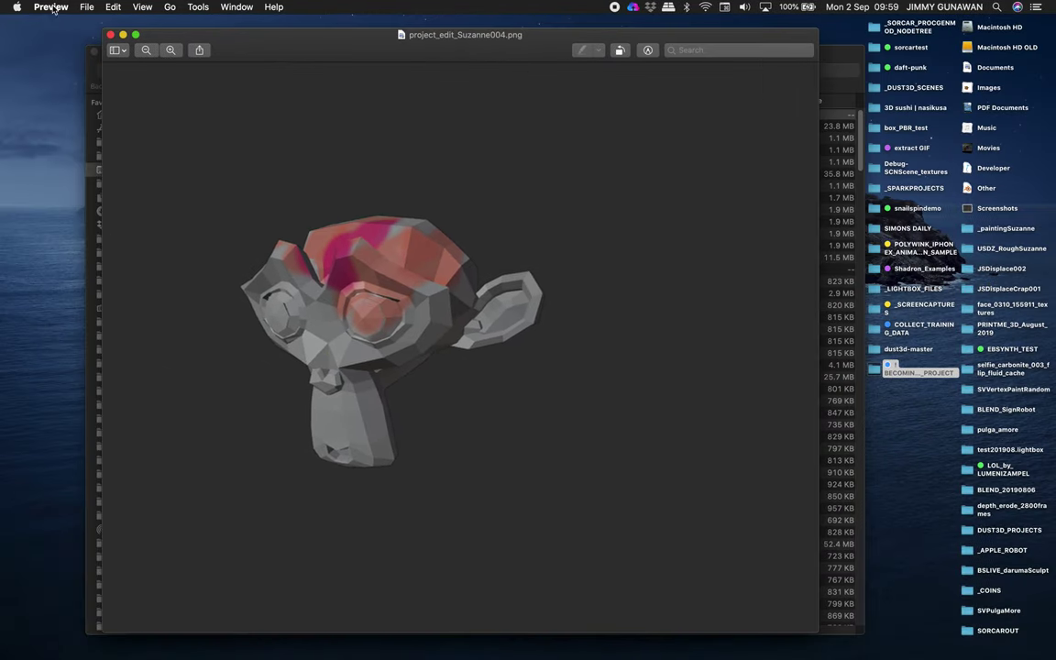
{"action": "left_click", "coordinate": [111, 35]}
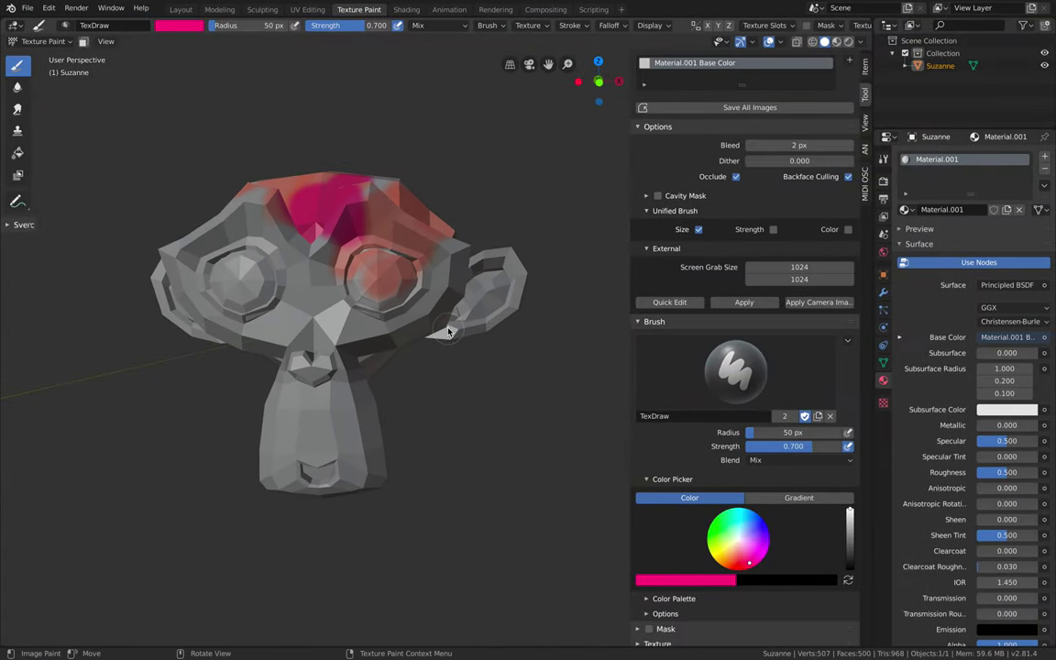
Check the Image Editor path in the File Paths preferences and close the preferences
{"action": "middle_click_drag", "start_coordinate": [448, 332], "coordinate": [477, 349]}
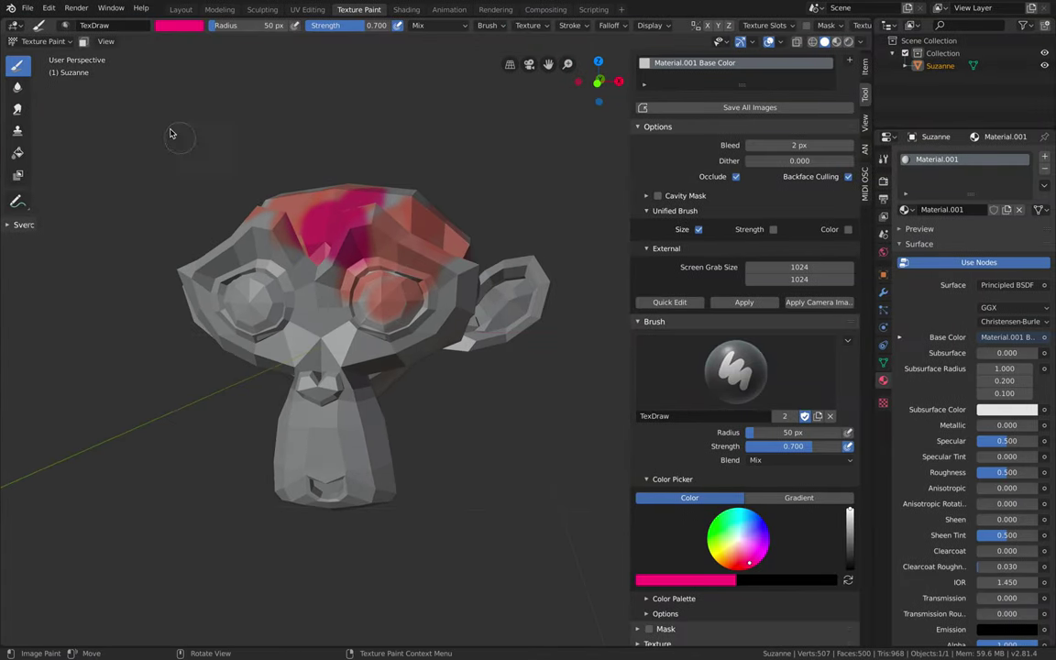
{"action": "left_click", "coordinate": [50, 9]}
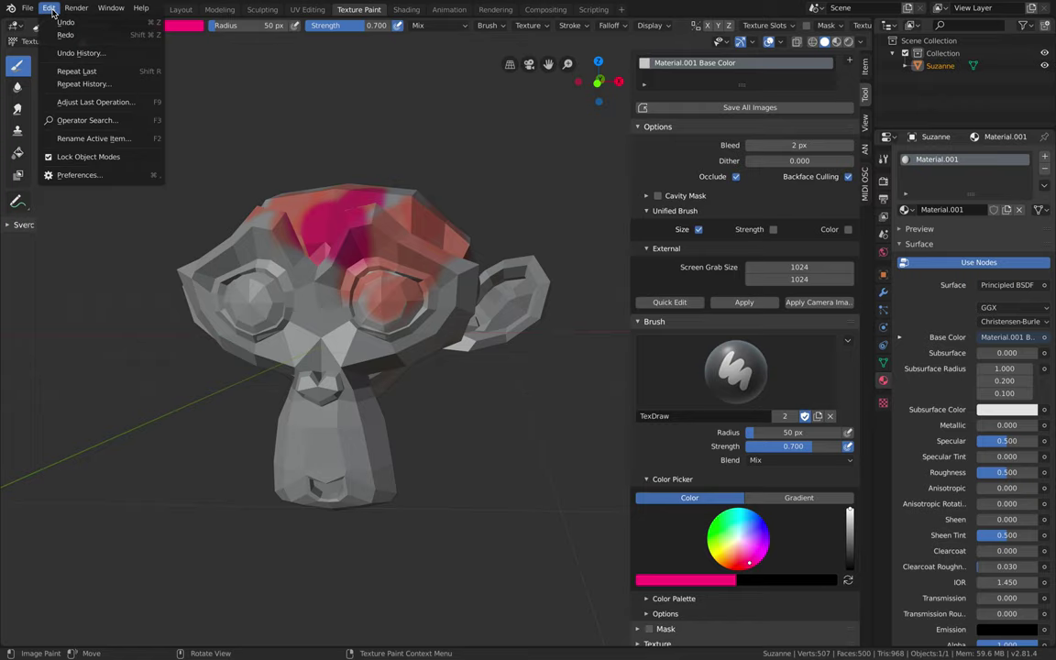
{"action": "left_click", "coordinate": [92, 174]}
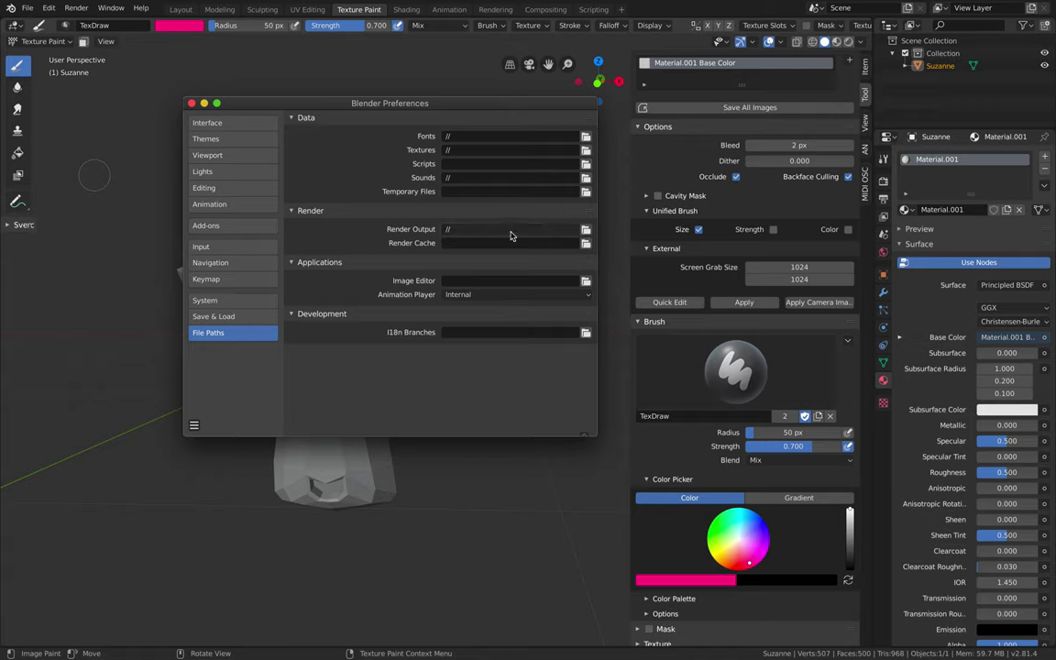
{"action": "left_click", "coordinate": [191, 103]}
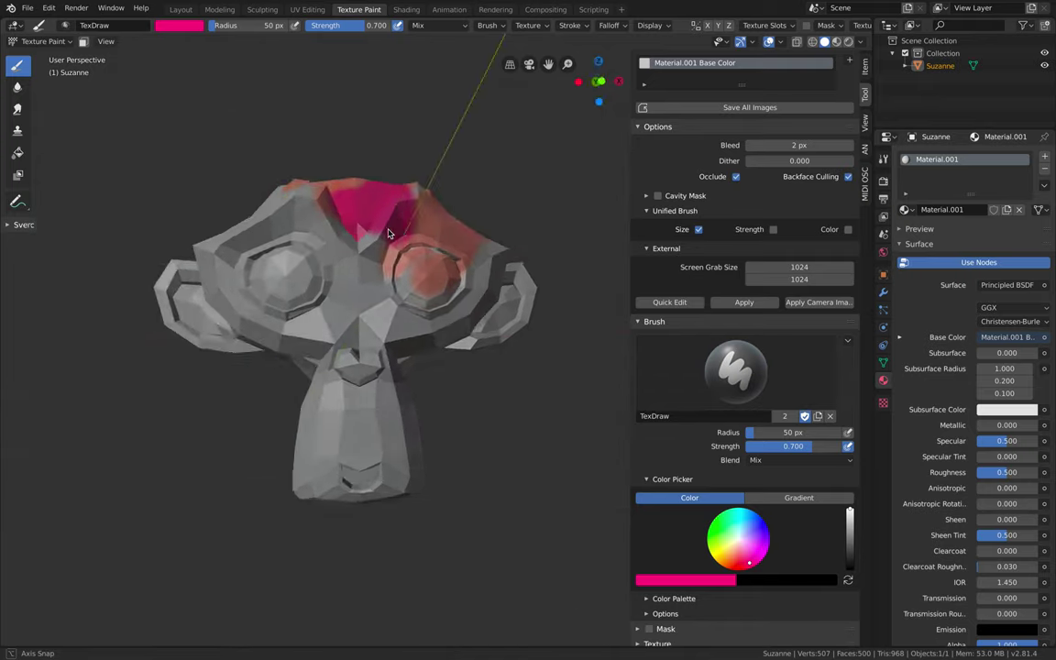
Frame the monkey's face from the front and run Quick Edit on that view
{"action": "middle_click_drag", "start_coordinate": [346, 210], "coordinate": [388, 241]}
{"action": "left_click_drag", "start_coordinate": [388, 241], "coordinate": [408, 245]}
{"action": "mouse_move", "coordinate": [452, 243]}
{"action": "middle_mouse_down"}
{"action": "mouse_move", "coordinate": [328, 234]}
{"action": "mouse_move", "coordinate": [311, 250]}
{"action": "mouse_move", "coordinate": [438, 256]}
{"action": "middle_mouse_up"}
{"action": "left_click", "coordinate": [665, 302]}
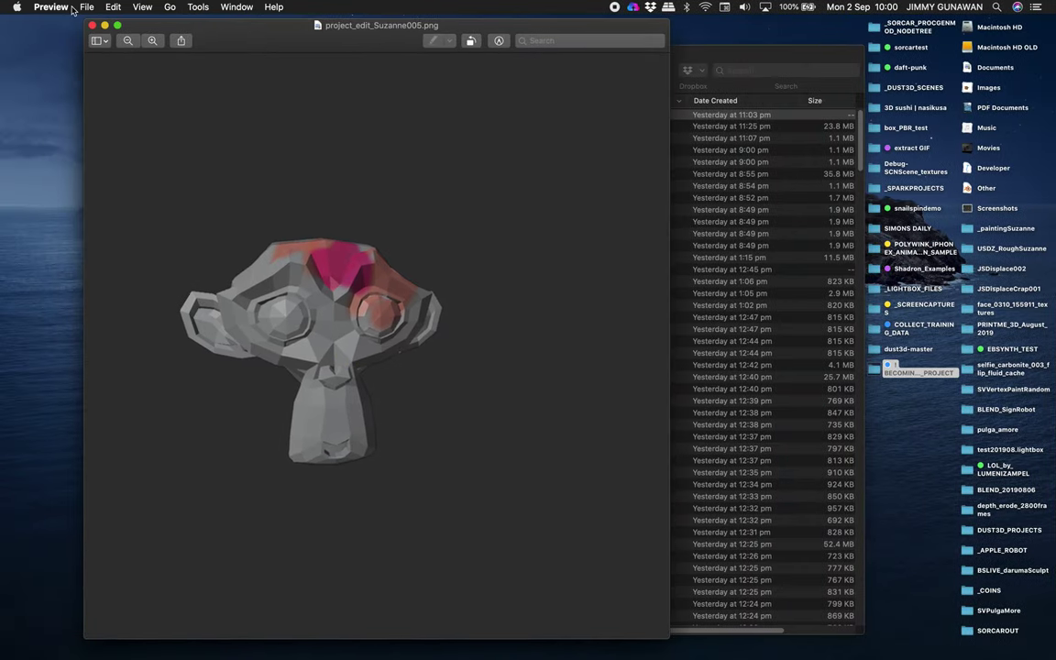
Sketch a white freehand scribble over the monkey's eyes, nose and chin with Preview's markup pen, and save the image
{"action": "left_click", "coordinate": [503, 44]}
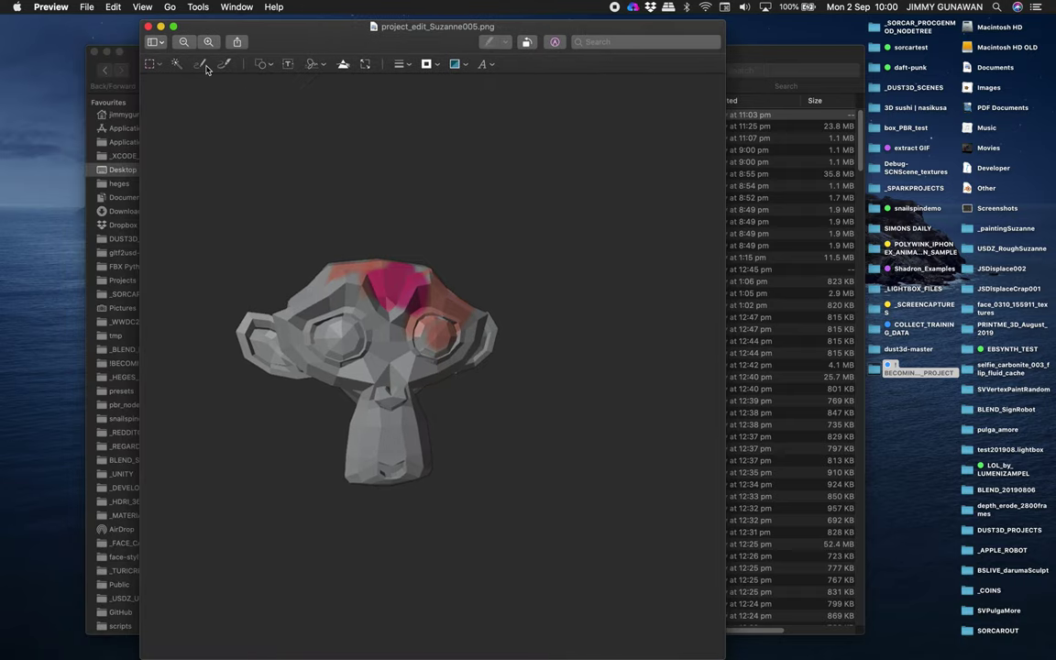
{"action": "left_click", "coordinate": [223, 65]}
{"action": "mouse_move", "coordinate": [316, 344]}
{"action": "left_mouse_down"}
{"action": "mouse_move", "coordinate": [332, 317]}
{"action": "mouse_move", "coordinate": [365, 331]}
{"action": "mouse_move", "coordinate": [401, 480]}
{"action": "left_mouse_up"}
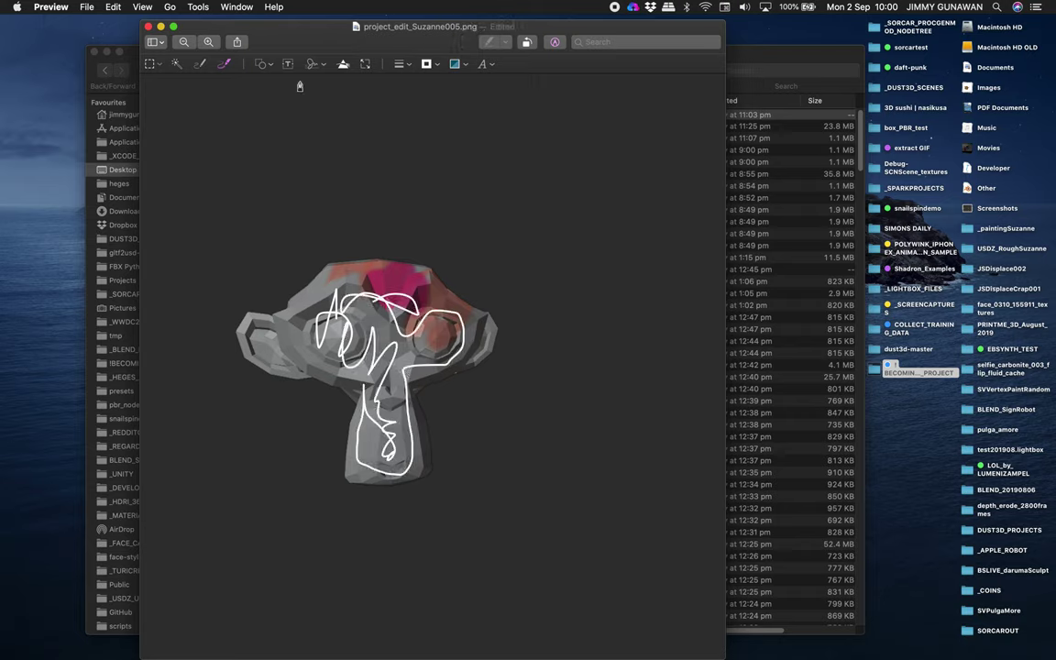
{"action": "left_click_drag", "start_coordinate": [255, 39], "coordinate": [288, 38]}
{"action": "key", "text": "super+s"}
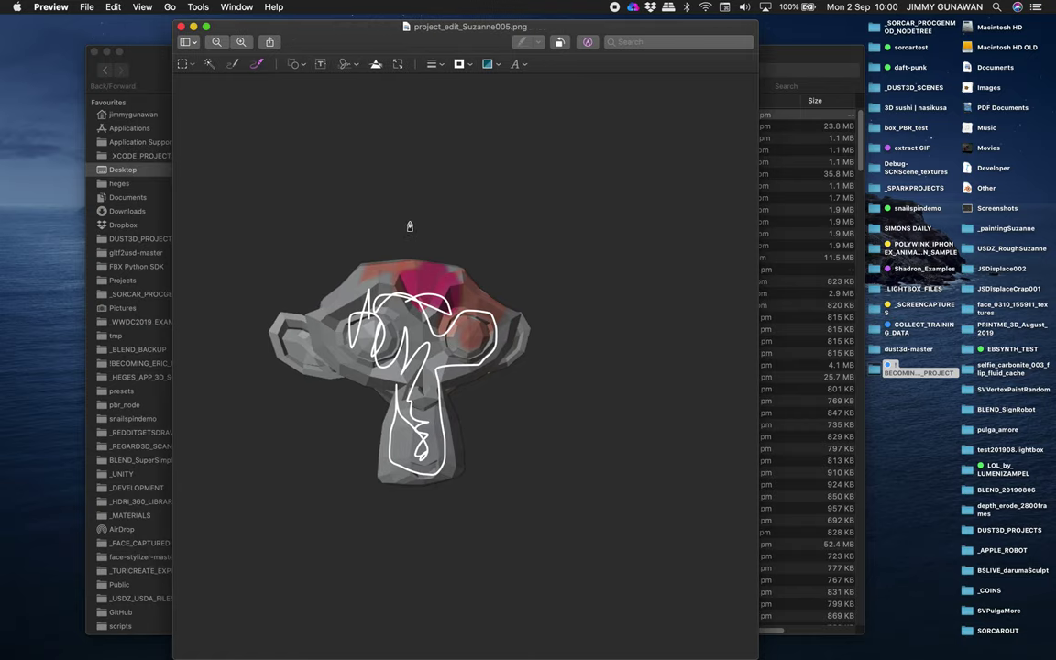
Switch back to Blender, apply the edited image to the monkey's texture, inspect the projection, and close the image in Preview
{"action": "key", "text": "super+Tab"}
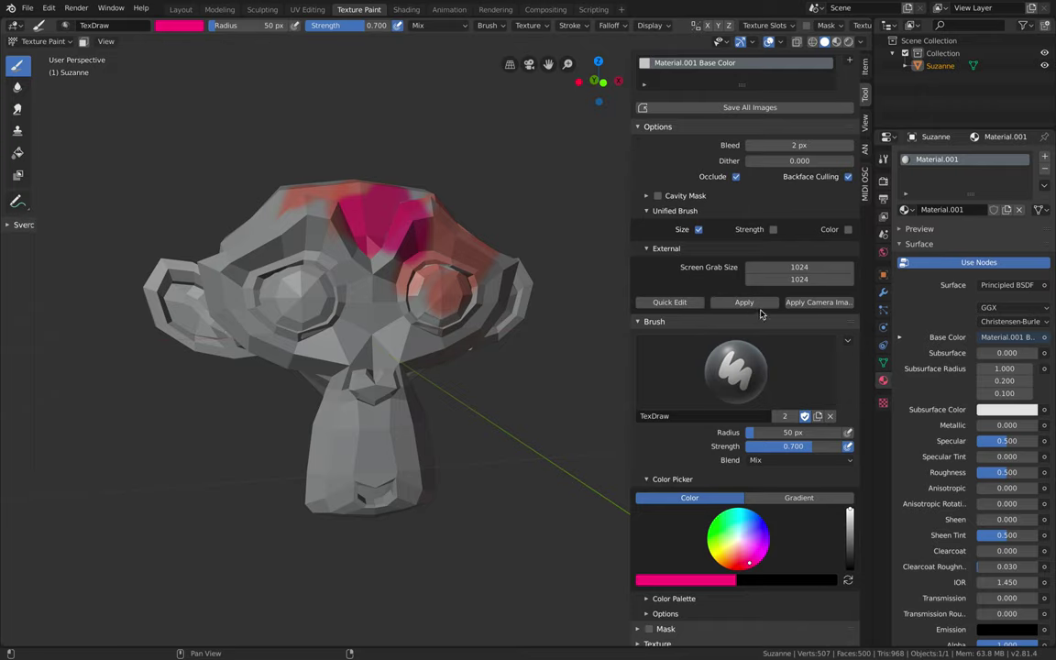
{"action": "left_click", "coordinate": [743, 302]}
{"action": "mouse_move", "coordinate": [353, 200]}
{"action": "middle_mouse_down"}
{"action": "mouse_move", "coordinate": [305, 213]}
{"action": "mouse_move", "coordinate": [349, 213]}
{"action": "mouse_move", "coordinate": [401, 255]}
{"action": "mouse_move", "coordinate": [350, 242]}
{"action": "mouse_move", "coordinate": [339, 265]}
{"action": "middle_mouse_up"}
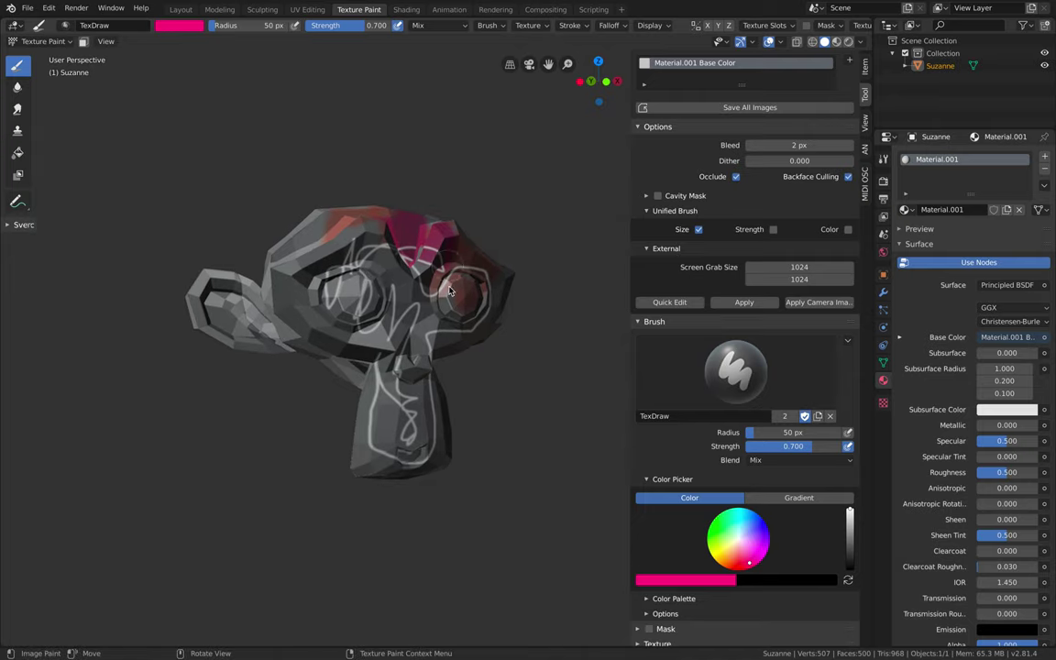
{"action": "mouse_move", "coordinate": [381, 346]}
{"action": "middle_mouse_down"}
{"action": "mouse_move", "coordinate": [355, 335]}
{"action": "mouse_move", "coordinate": [353, 305]}
{"action": "mouse_move", "coordinate": [339, 298]}
{"action": "mouse_move", "coordinate": [357, 295]}
{"action": "mouse_move", "coordinate": [319, 251]}
{"action": "mouse_move", "coordinate": [341, 254]}
{"action": "middle_mouse_up"}
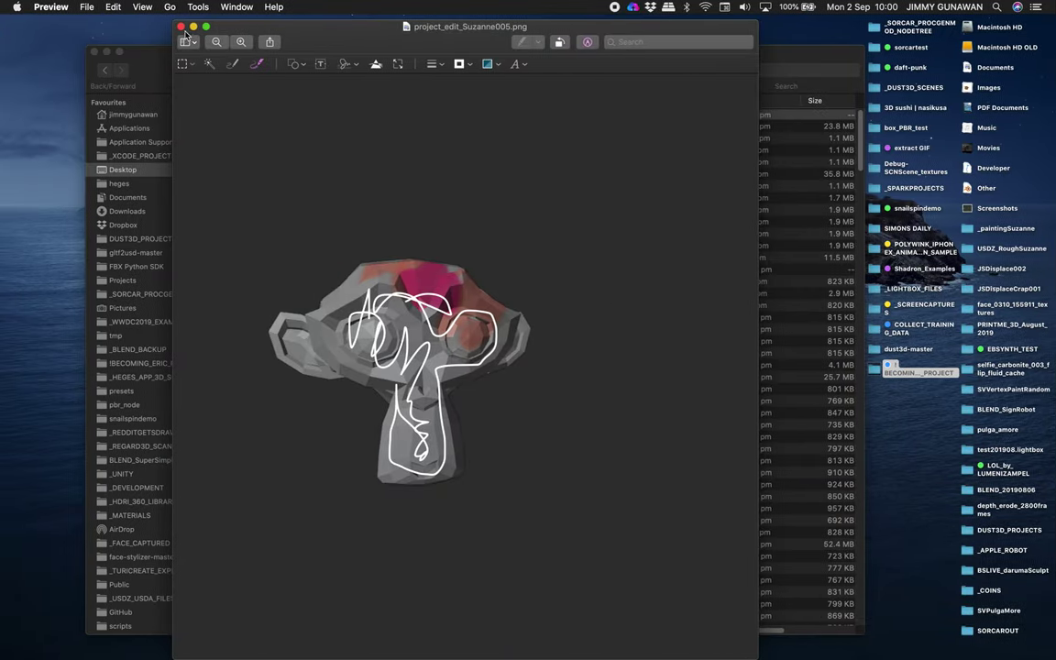
{"action": "left_click", "coordinate": [182, 27]}
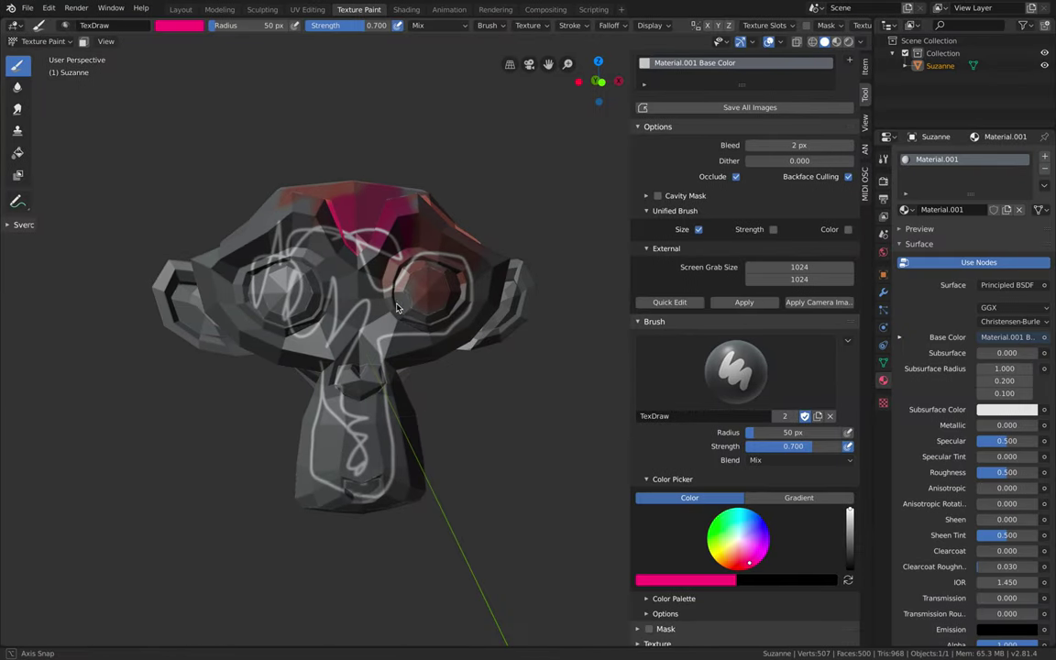
Open Blender's preferences, and locate krita.app in the Applications folder in Finder
{"action": "left_click", "coordinate": [49, 8]}
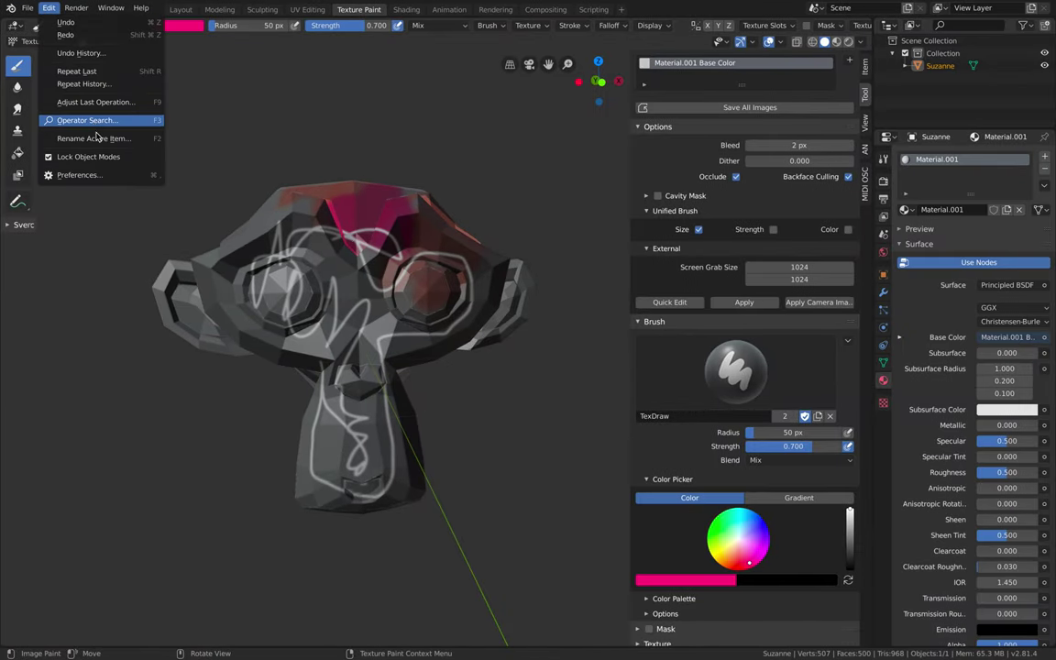
{"action": "left_click", "coordinate": [104, 176]}
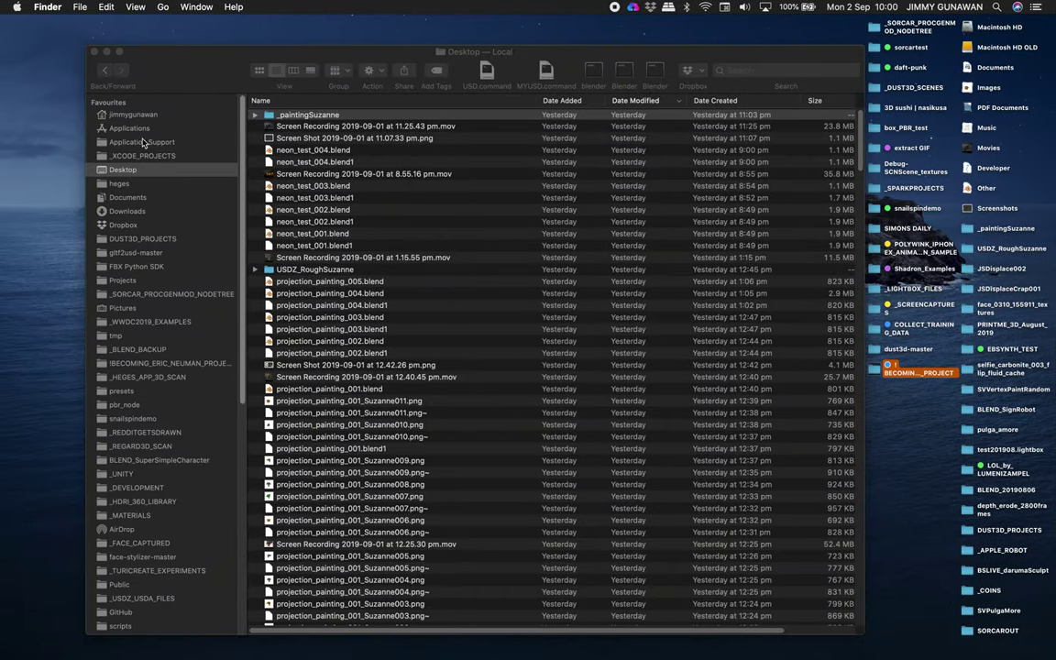
{"action": "left_click", "coordinate": [141, 132]}
{"action": "left_click", "coordinate": [141, 130]}
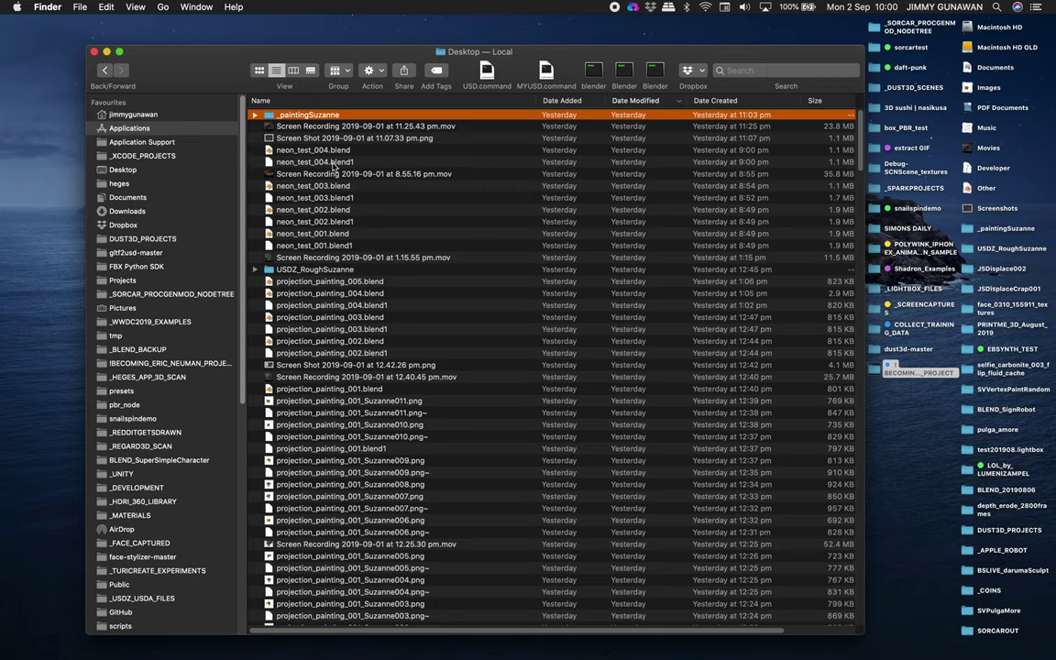
{"action": "scroll", "coordinate": [335, 176], "scroll_direction": "up", "scroll_amount": 5}
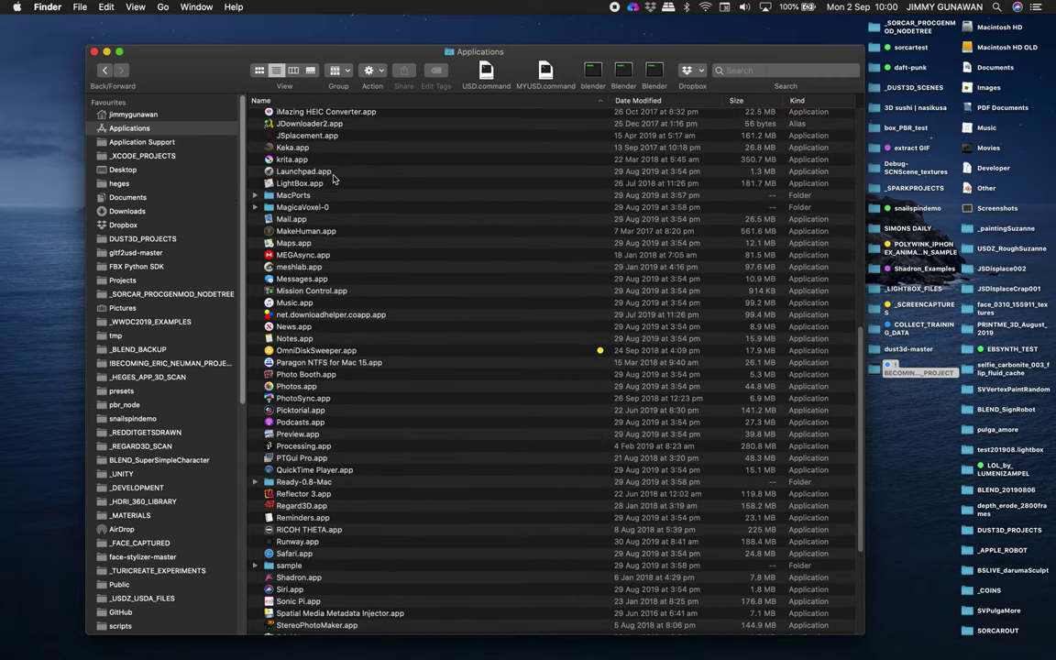
{"action": "left_click", "coordinate": [284, 158]}
{"action": "right_click", "coordinate": [273, 147]}
{"action": "left_click", "coordinate": [298, 150]}
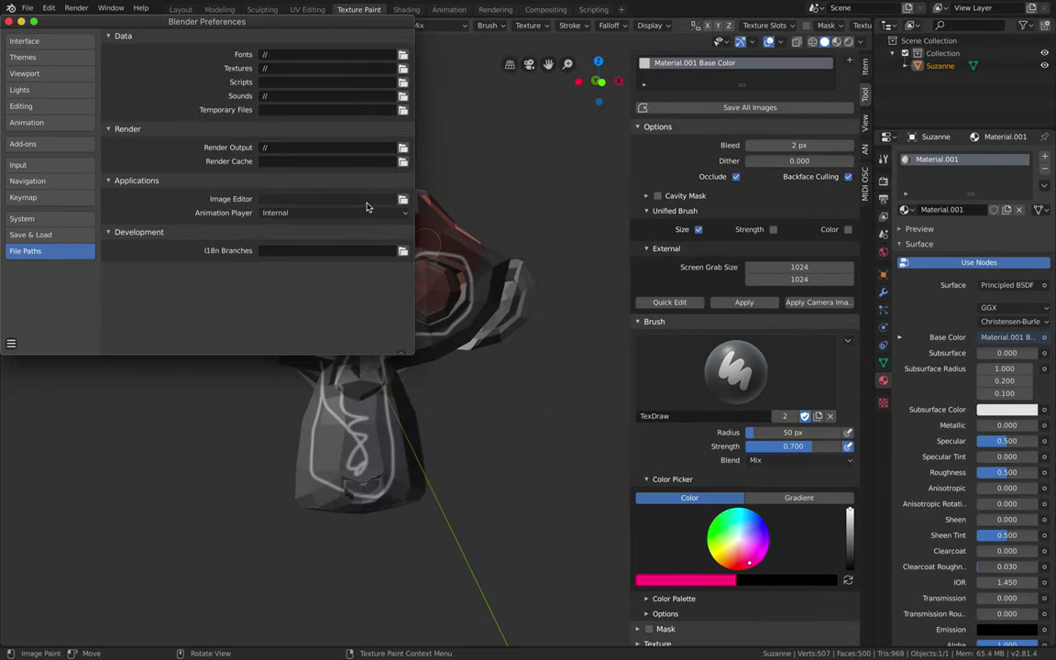
Set the Image Editor path in Blender's preferences to the krita executable at /Applications/krita.app/Contents/MacOS/krita
{"action": "left_click_drag", "start_coordinate": [302, 20], "coordinate": [479, 115]}
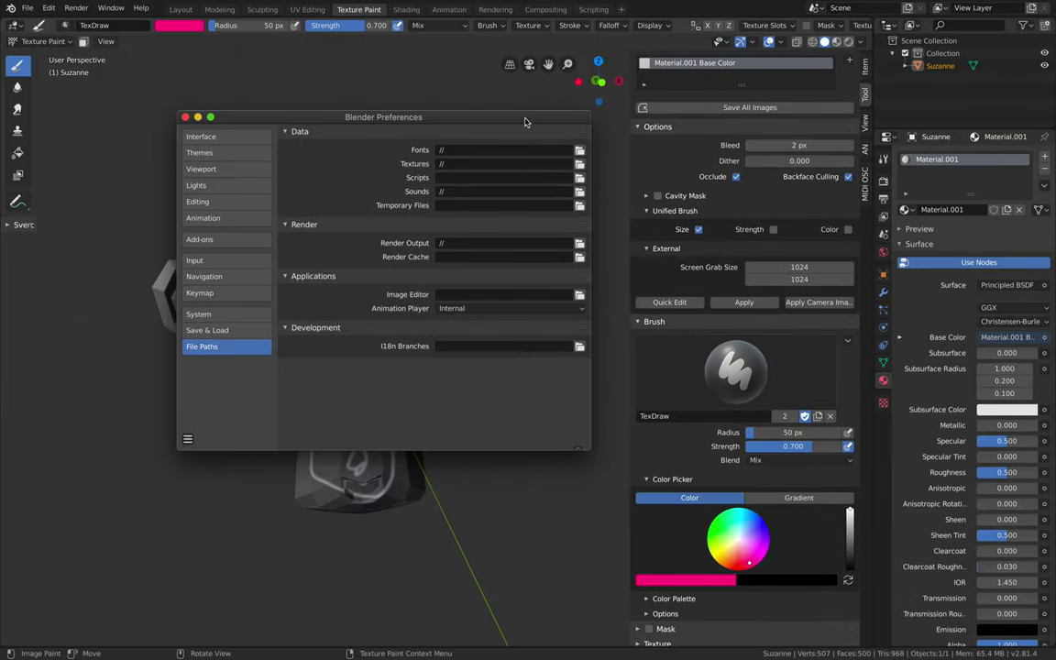
{"action": "left_click", "coordinate": [579, 295]}
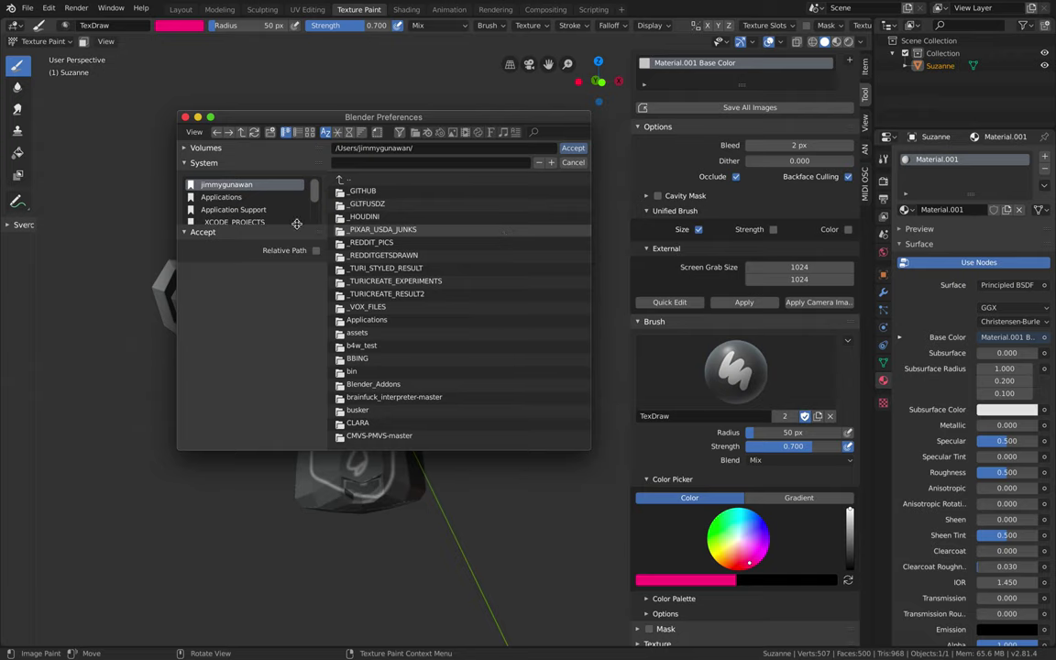
{"action": "left_click", "coordinate": [221, 197]}
{"action": "left_click_drag", "start_coordinate": [589, 448], "coordinate": [743, 550]}
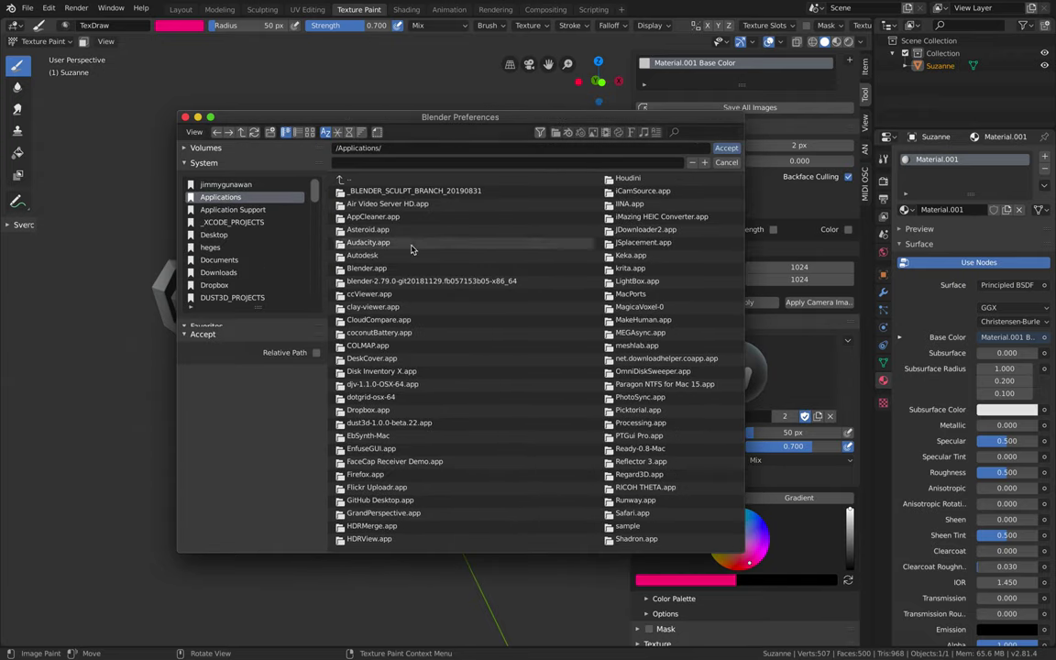
{"action": "scroll", "coordinate": [481, 383], "scroll_direction": "right", "scroll_amount": 2}
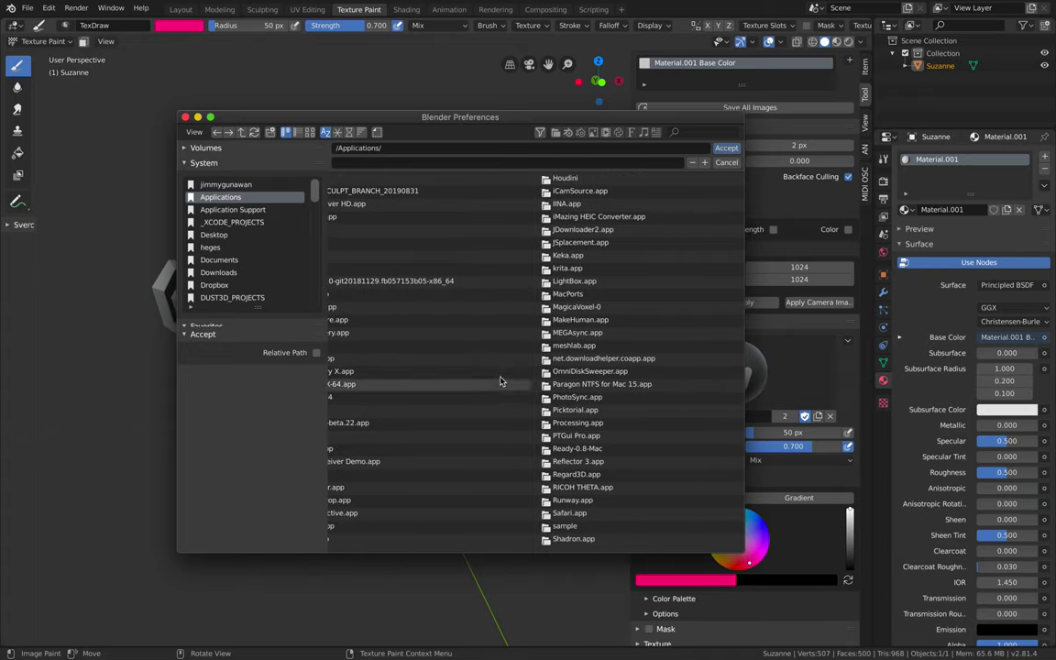
{"action": "double_click", "coordinate": [557, 268]}
{"action": "double_click", "coordinate": [384, 196]}
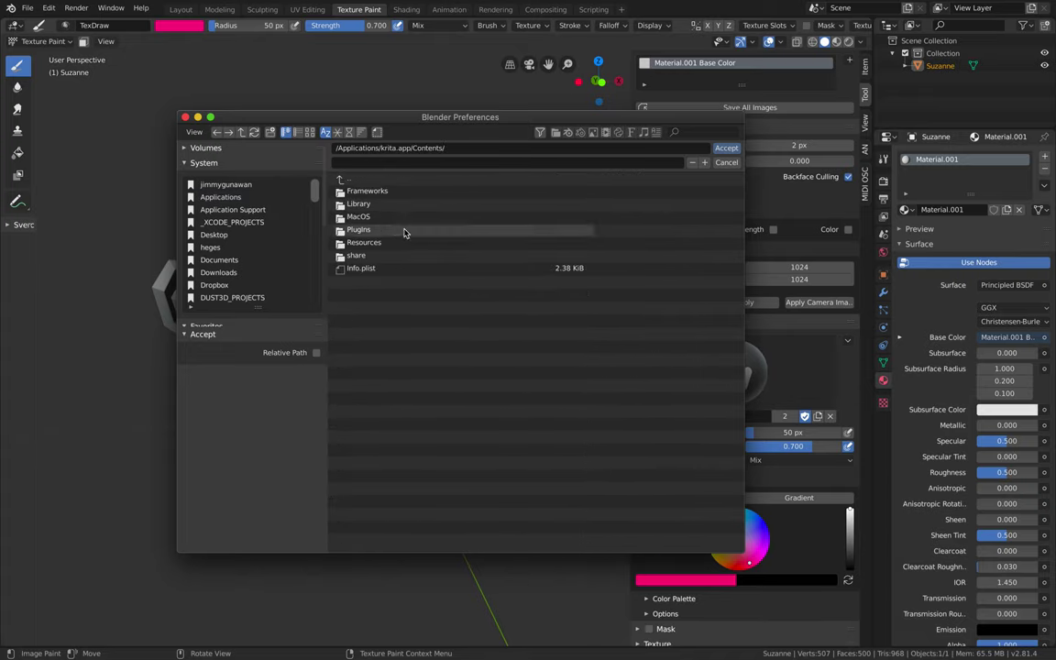
{"action": "double_click", "coordinate": [394, 219]}
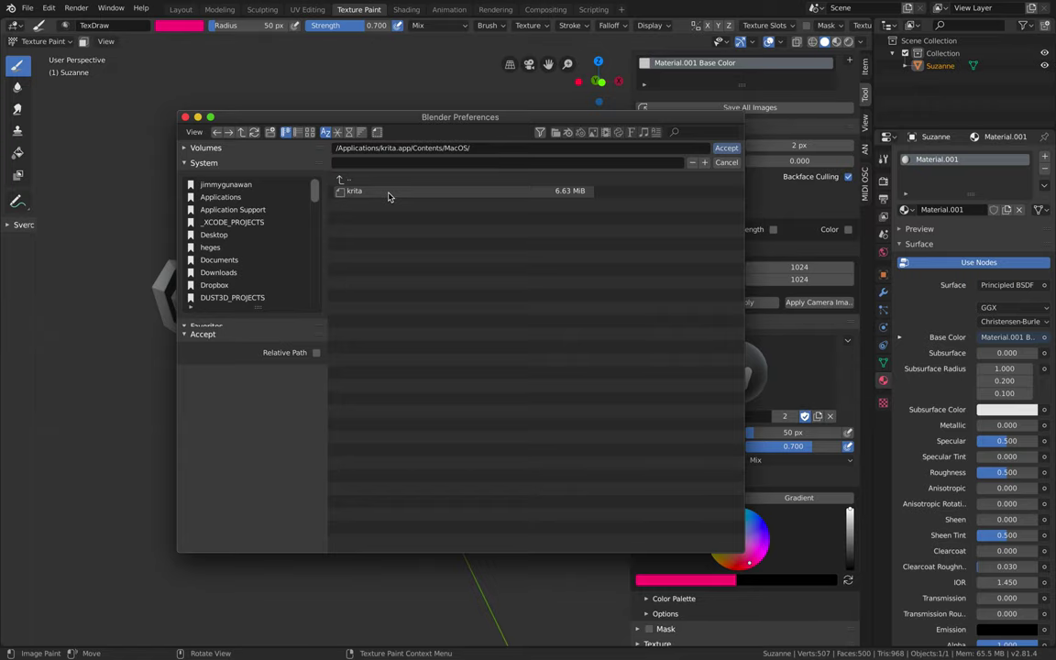
{"action": "double_click", "coordinate": [370, 192]}
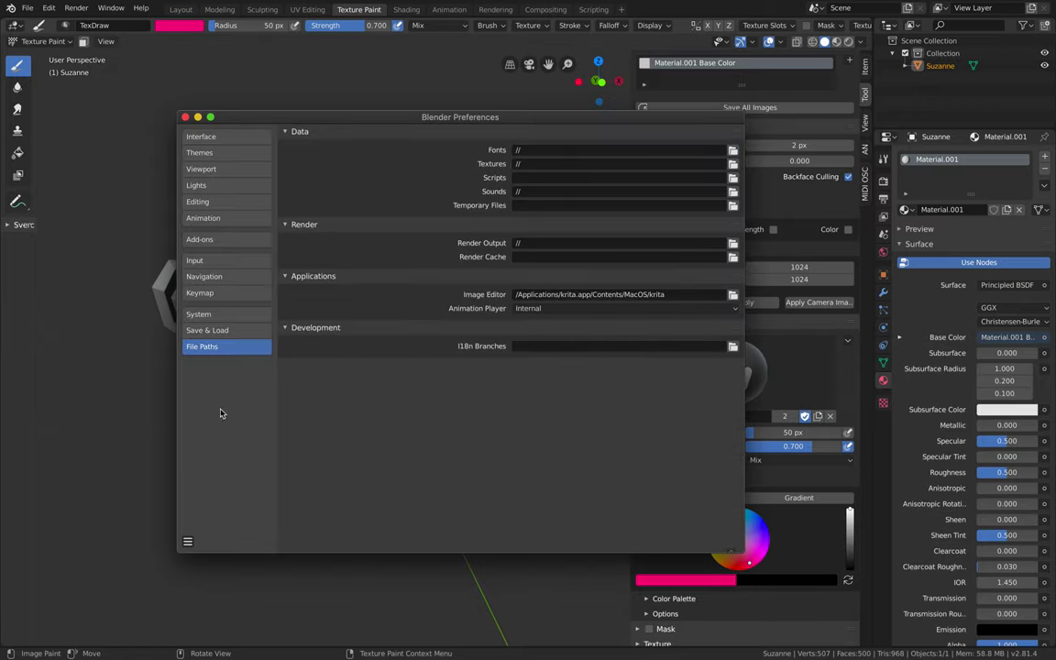
Save the preferences and close them
{"action": "left_click", "coordinate": [190, 542]}
{"action": "left_click", "coordinate": [213, 461]}
{"action": "left_click", "coordinate": [186, 118]}
Frame the whole monkey head from the front and run Quick Edit to open the view in Krita
{"action": "middle_click_drag", "start_coordinate": [259, 169], "coordinate": [308, 243]}
{"action": "middle_click_drag", "start_coordinate": [413, 325], "coordinate": [350, 304]}
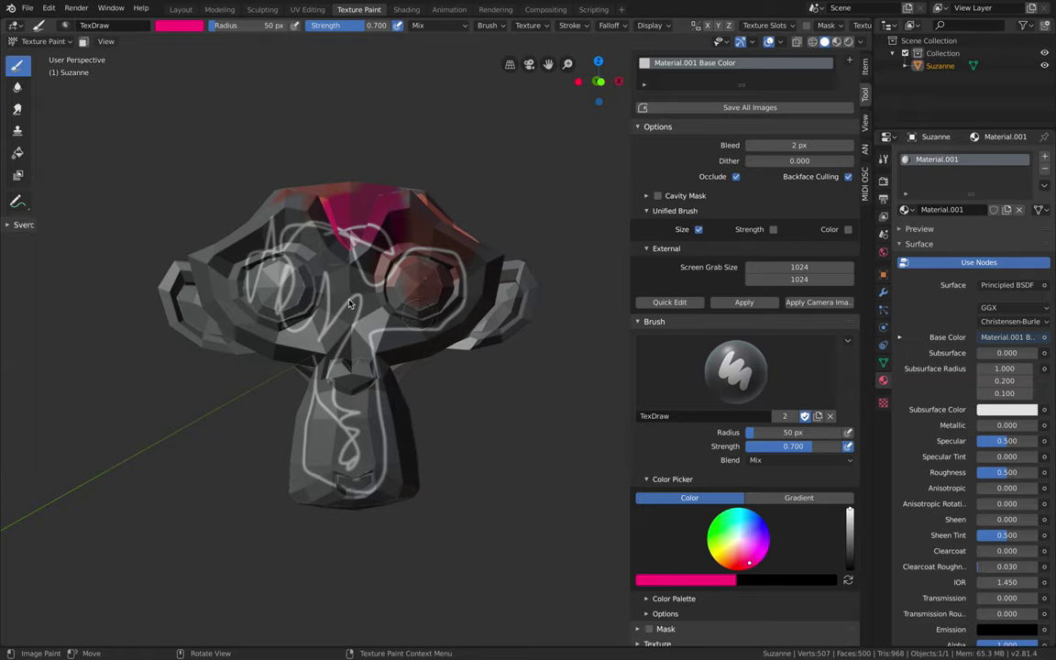
{"action": "middle_click_drag", "start_coordinate": [412, 298], "coordinate": [459, 303]}
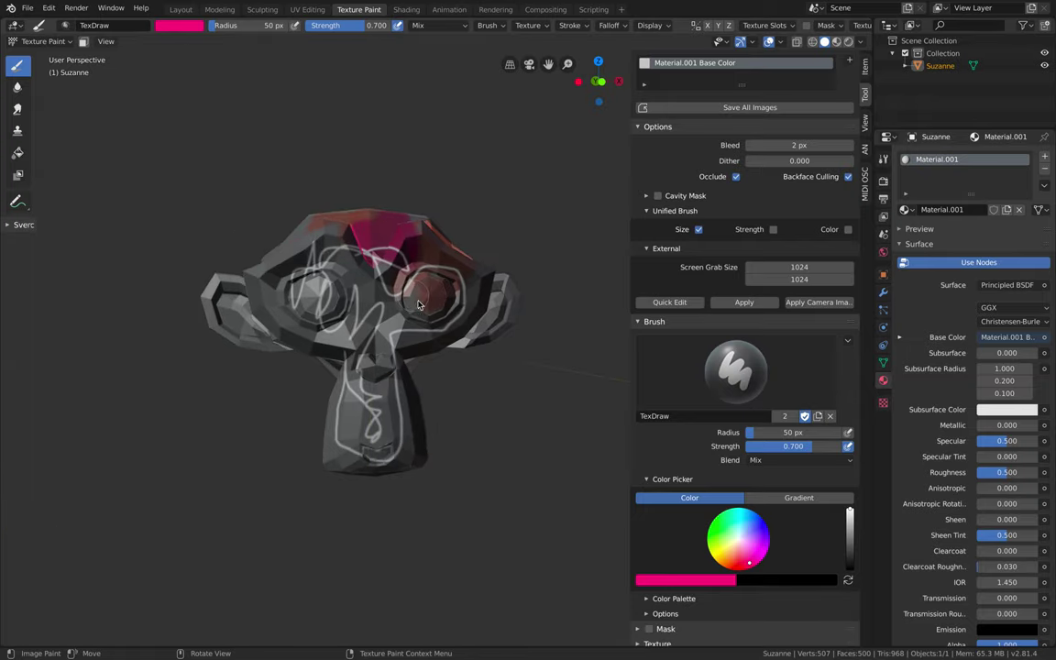
{"action": "left_click", "coordinate": [686, 304]}
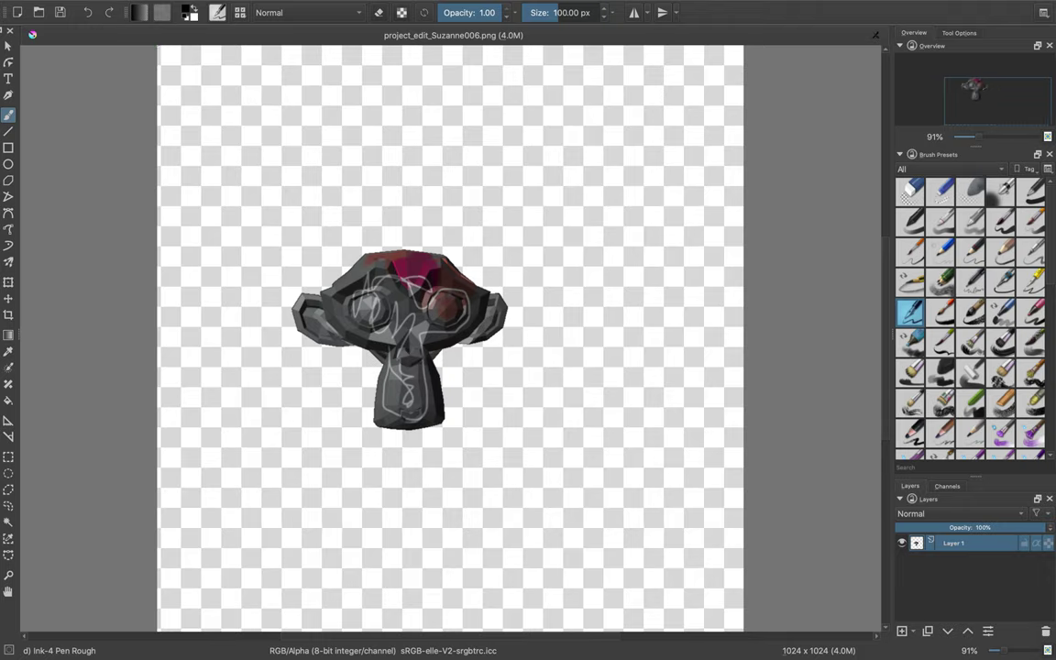
Paint black zigzag strokes across the monkey's eyes and brow with the Ink-4 Pen Rough brush
{"action": "left_click_drag", "start_coordinate": [428, 298], "coordinate": [449, 307]}
{"action": "scroll", "coordinate": [436, 298], "scroll_direction": "up", "scroll_amount": 3}
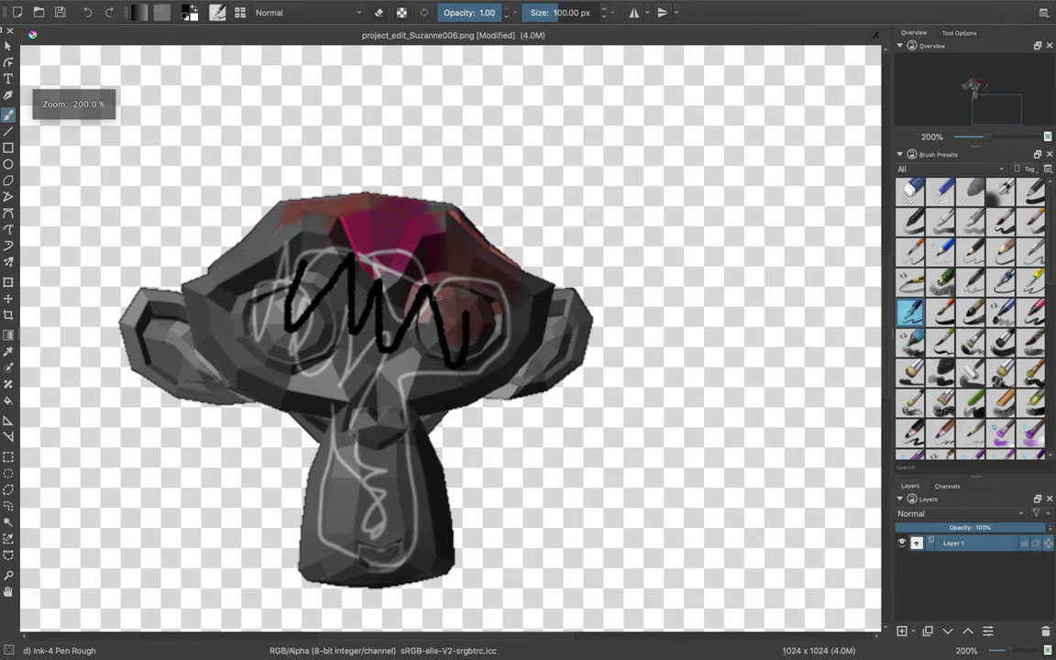
{"action": "left_click_drag", "start_coordinate": [433, 269], "coordinate": [498, 317]}
{"action": "scroll", "coordinate": [465, 320], "scroll_direction": "down", "scroll_amount": 2}
{"action": "scroll", "coordinate": [519, 318], "scroll_direction": "up", "scroll_amount": 2}
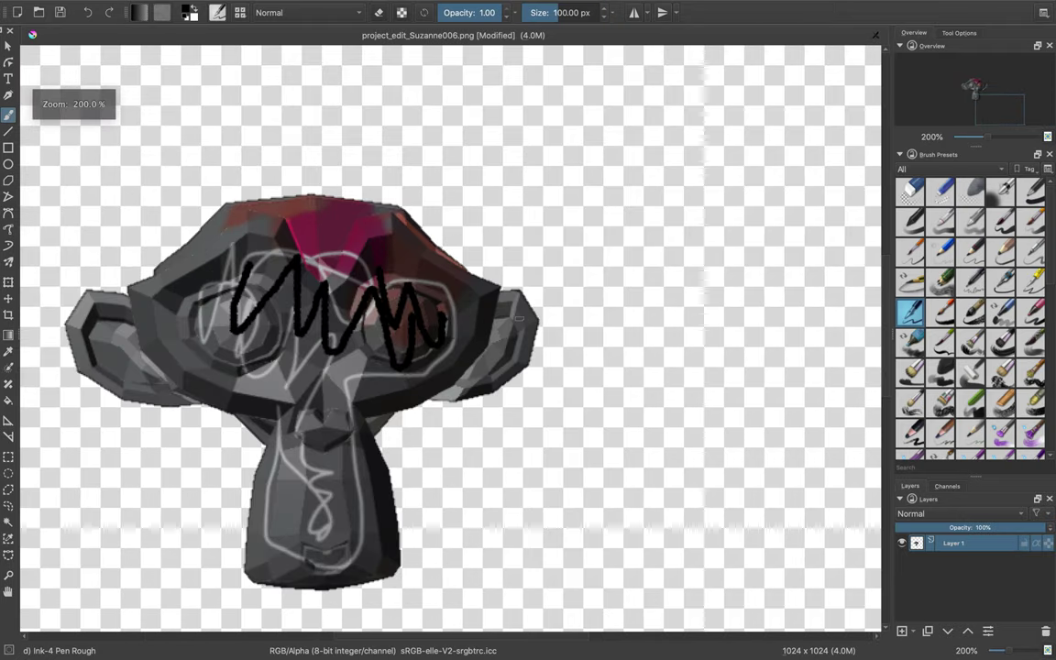
Cover most of the monkey's face, ears and chin with bright red strokes using the Ink-8 Sumi-e brush
{"action": "left_click", "coordinate": [972, 314]}
{"action": "right_click", "coordinate": [253, 284]}
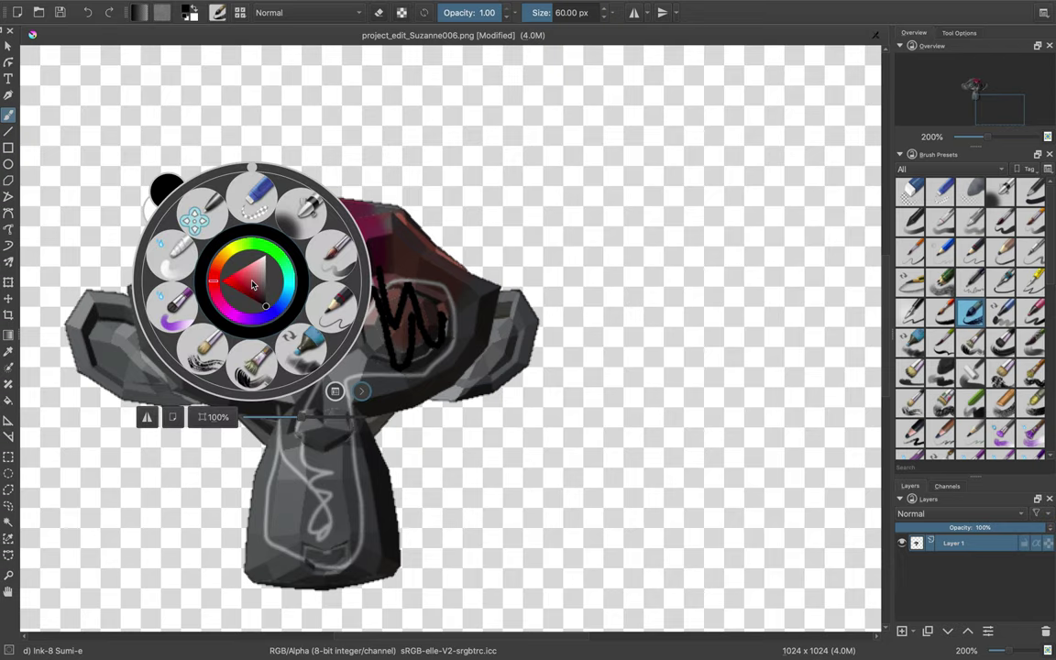
{"action": "left_click", "coordinate": [221, 281]}
{"action": "left_click", "coordinate": [421, 263]}
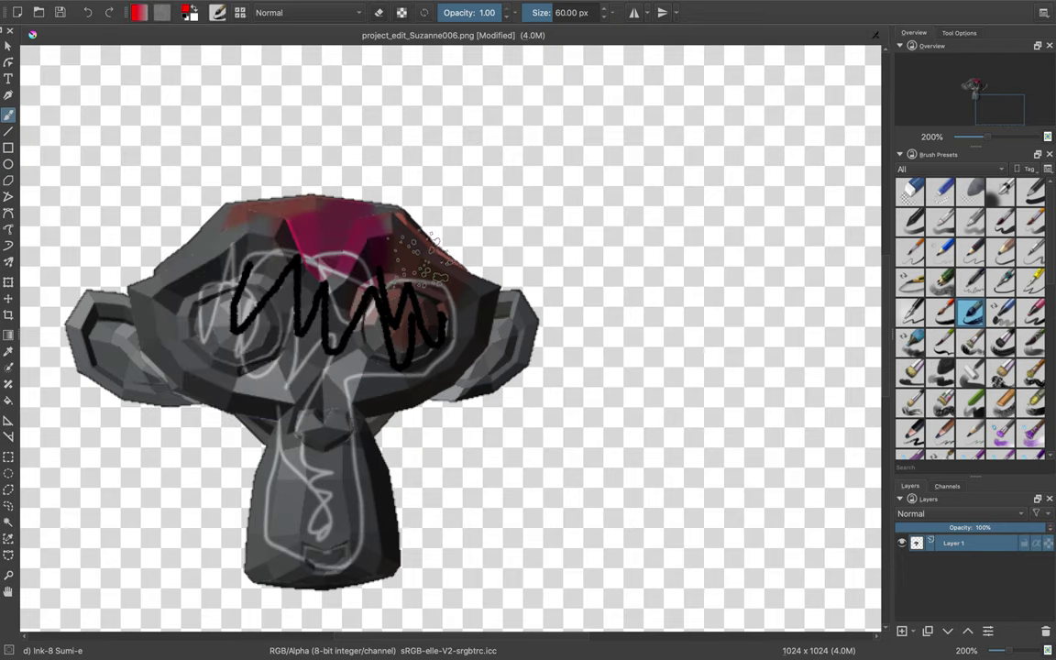
{"action": "scroll", "coordinate": [421, 262], "scroll_direction": "down", "scroll_amount": 2}
{"action": "mouse_move", "coordinate": [229, 275]}
{"action": "left_mouse_down"}
{"action": "mouse_move", "coordinate": [261, 286]}
{"action": "mouse_move", "coordinate": [431, 275]}
{"action": "mouse_move", "coordinate": [390, 337]}
{"action": "mouse_move", "coordinate": [403, 367]}
{"action": "mouse_move", "coordinate": [385, 431]}
{"action": "mouse_move", "coordinate": [275, 294]}
{"action": "mouse_move", "coordinate": [367, 212]}
{"action": "left_mouse_up"}
{"action": "left_click_drag", "start_coordinate": [413, 265], "coordinate": [458, 275]}
{"action": "scroll", "coordinate": [444, 309], "scroll_direction": "up", "scroll_amount": 2}
{"action": "scroll", "coordinate": [412, 293], "scroll_direction": "down", "scroll_amount": 1}
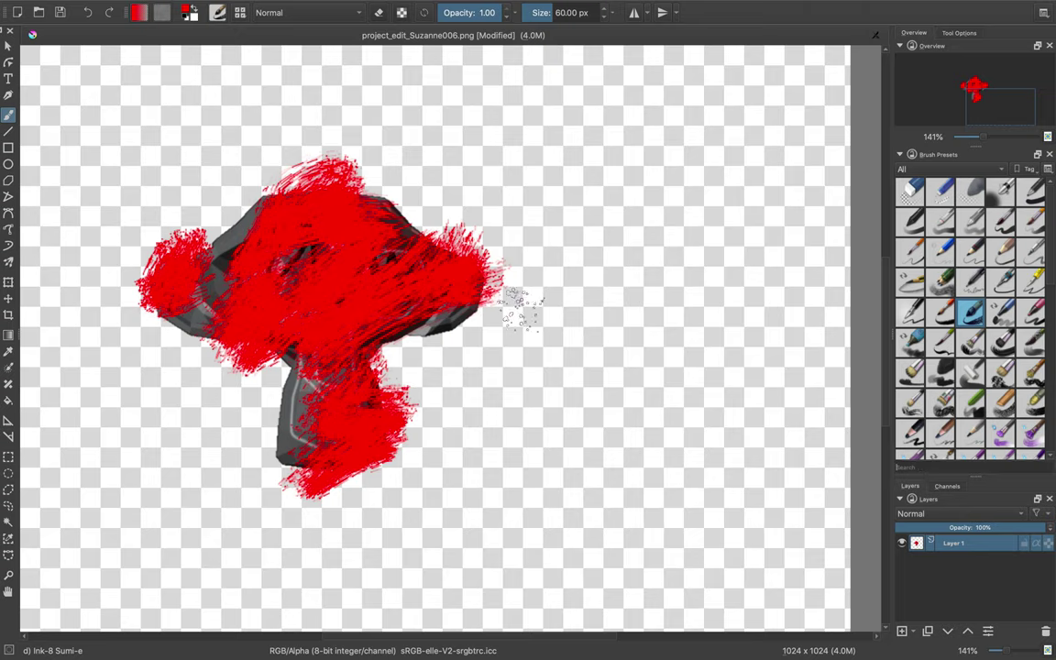
{"action": "left_click_drag", "start_coordinate": [301, 227], "coordinate": [270, 246]}
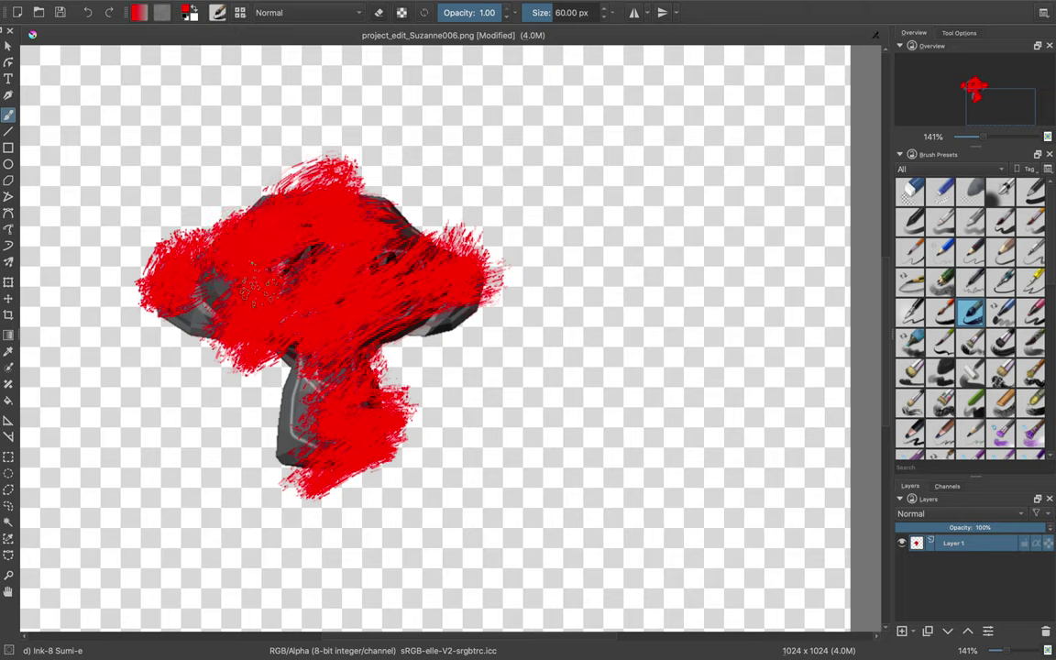
{"action": "left_click_drag", "start_coordinate": [260, 286], "coordinate": [197, 266]}
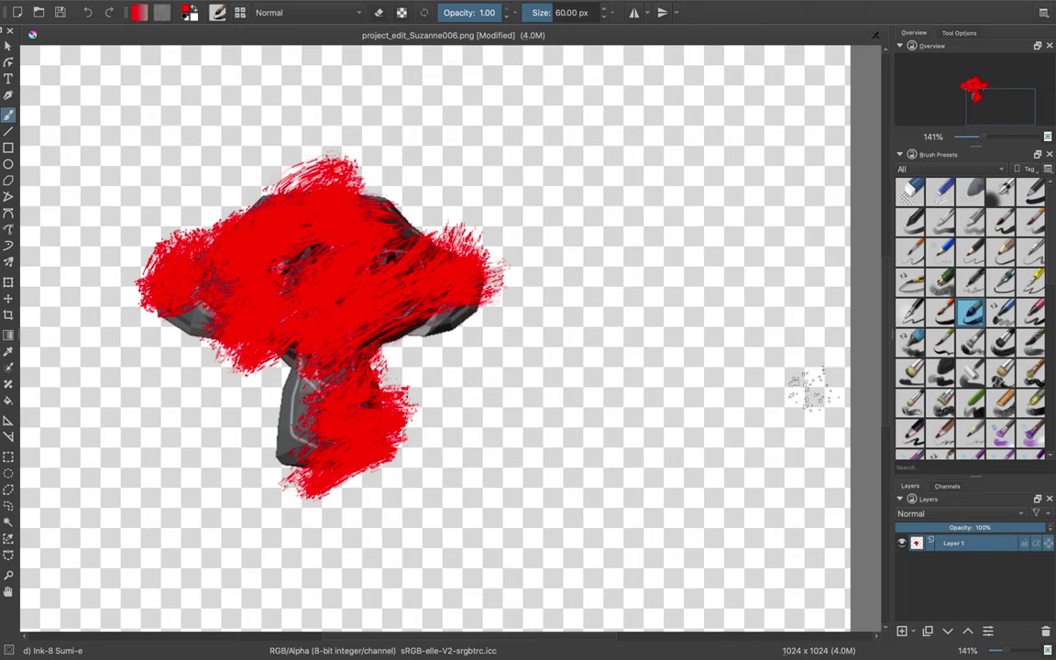
Save the painted PNG with the default export options, then switch to Blender and apply the edit to the monkey's texture
{"action": "key", "text": "super+s"}
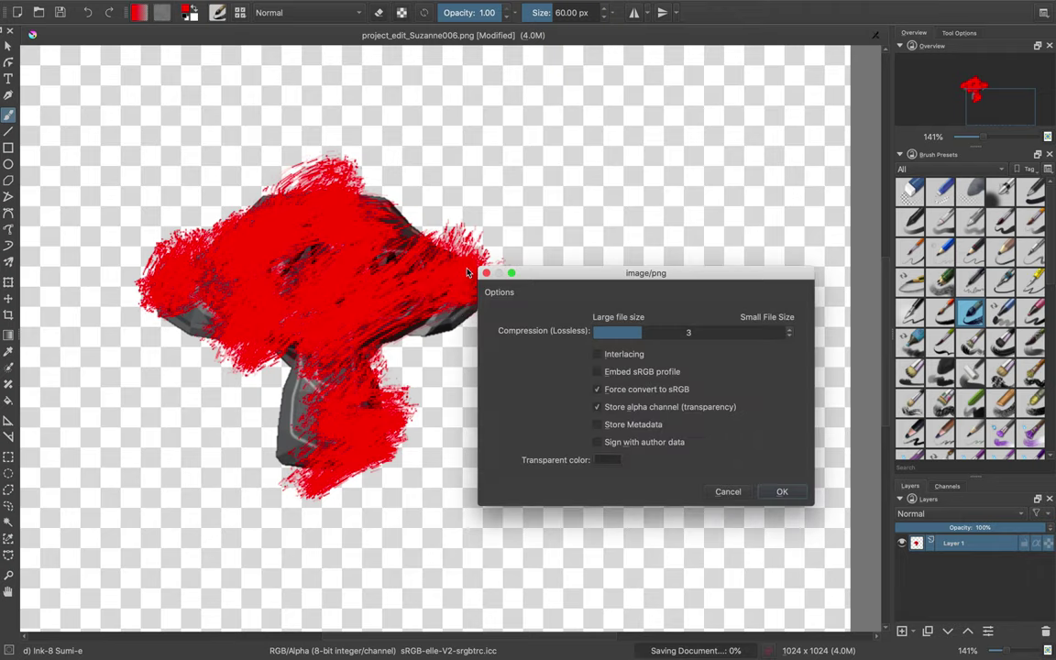
{"action": "left_click", "coordinate": [778, 492]}
{"action": "key", "text": "ctrl+Right"}
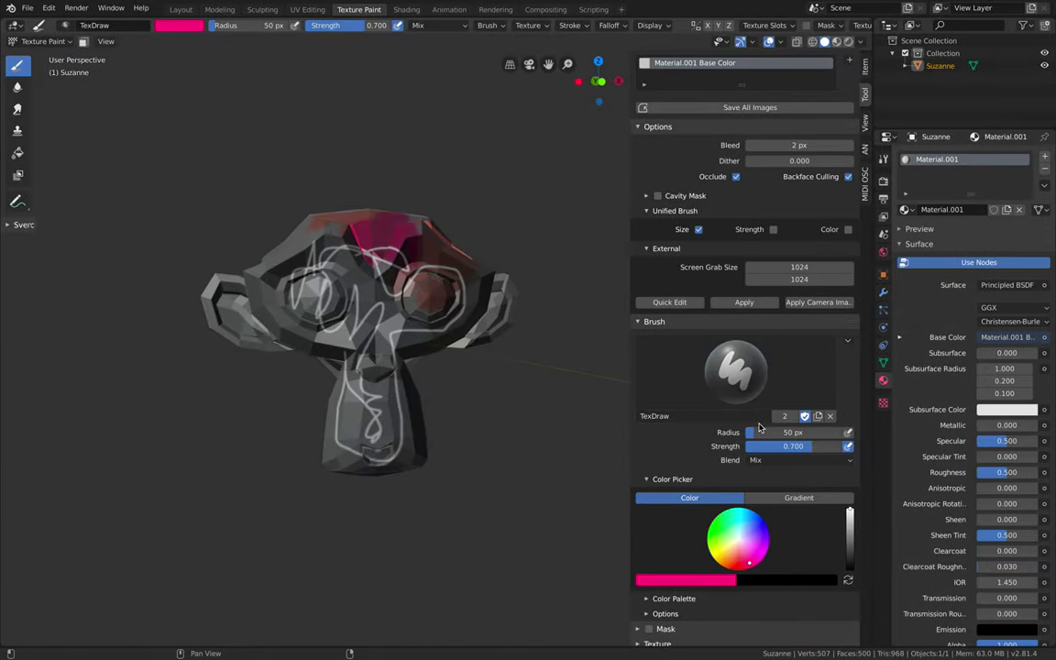
{"action": "left_click", "coordinate": [744, 302]}
Examine how the red paint is projected onto the front and side of the monkey head
{"action": "middle_click_drag", "start_coordinate": [417, 299], "coordinate": [406, 257]}
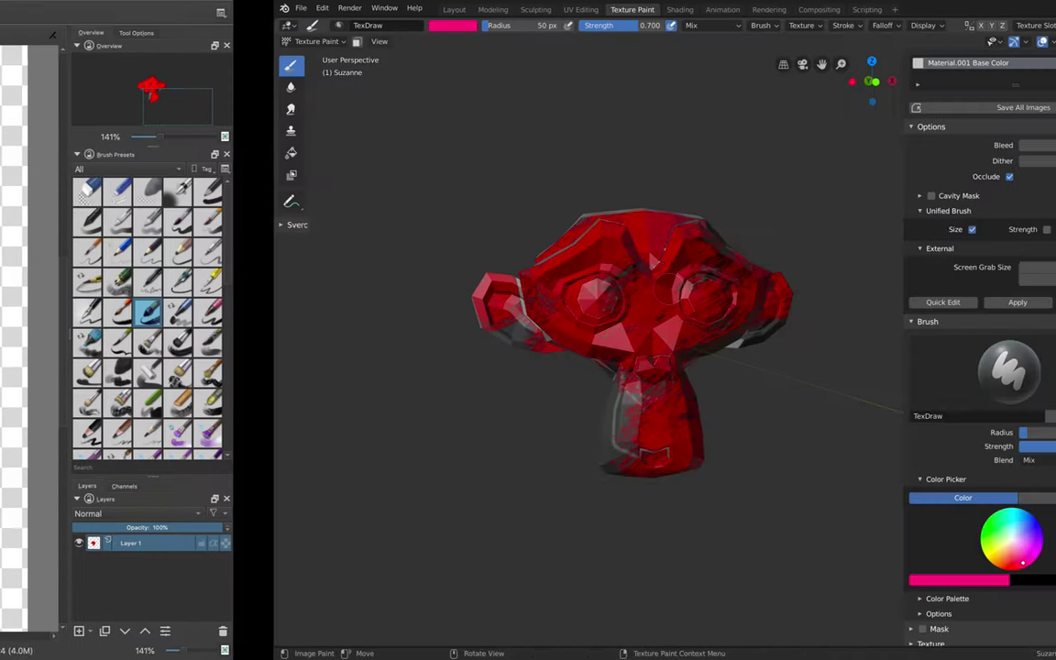
{"action": "middle_click_drag", "start_coordinate": [395, 293], "coordinate": [431, 267]}
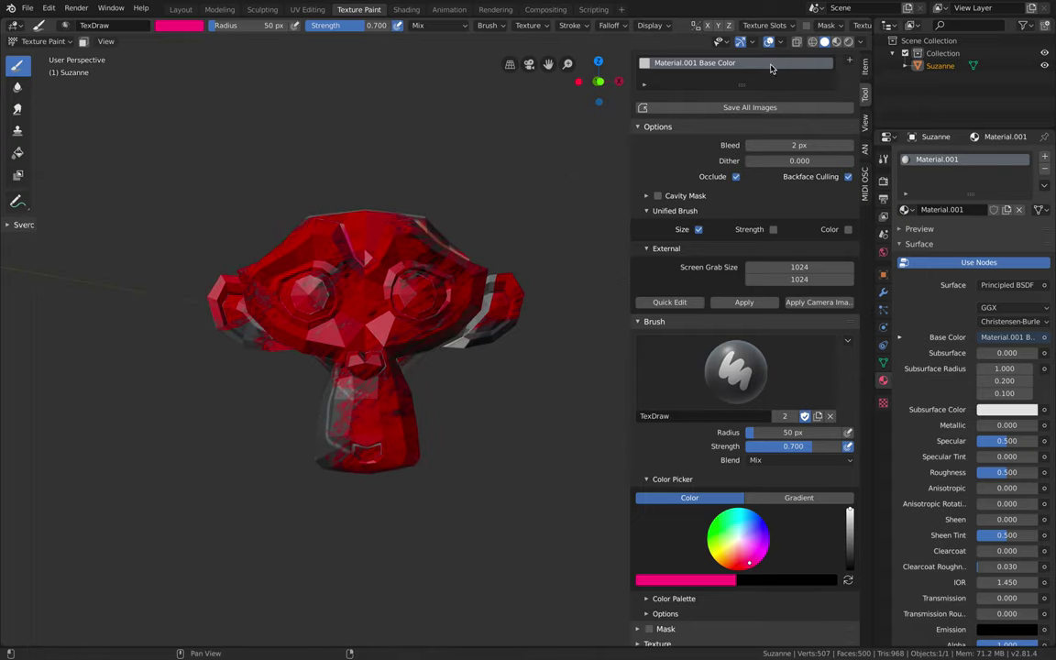
{"action": "left_click_drag", "start_coordinate": [744, 83], "coordinate": [745, 104]}
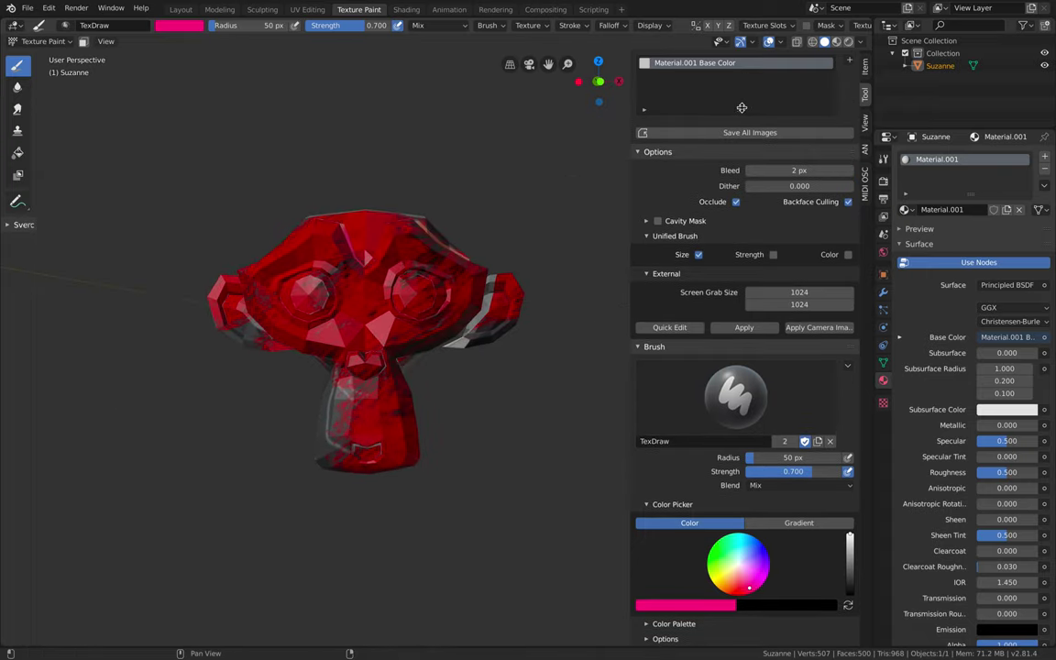
{"action": "middle_click_drag", "start_coordinate": [532, 172], "coordinate": [537, 160]}
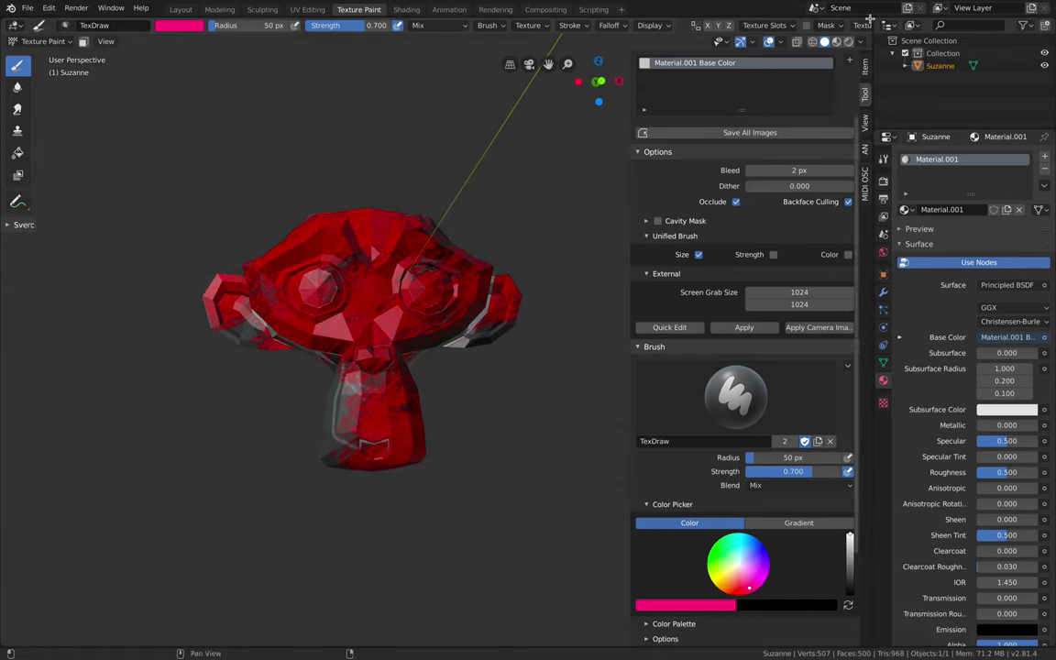
{"action": "mouse_move", "coordinate": [436, 286]}
{"action": "middle_mouse_down"}
{"action": "mouse_move", "coordinate": [415, 278]}
{"action": "mouse_move", "coordinate": [438, 293]}
{"action": "mouse_move", "coordinate": [376, 197]}
{"action": "middle_mouse_up"}
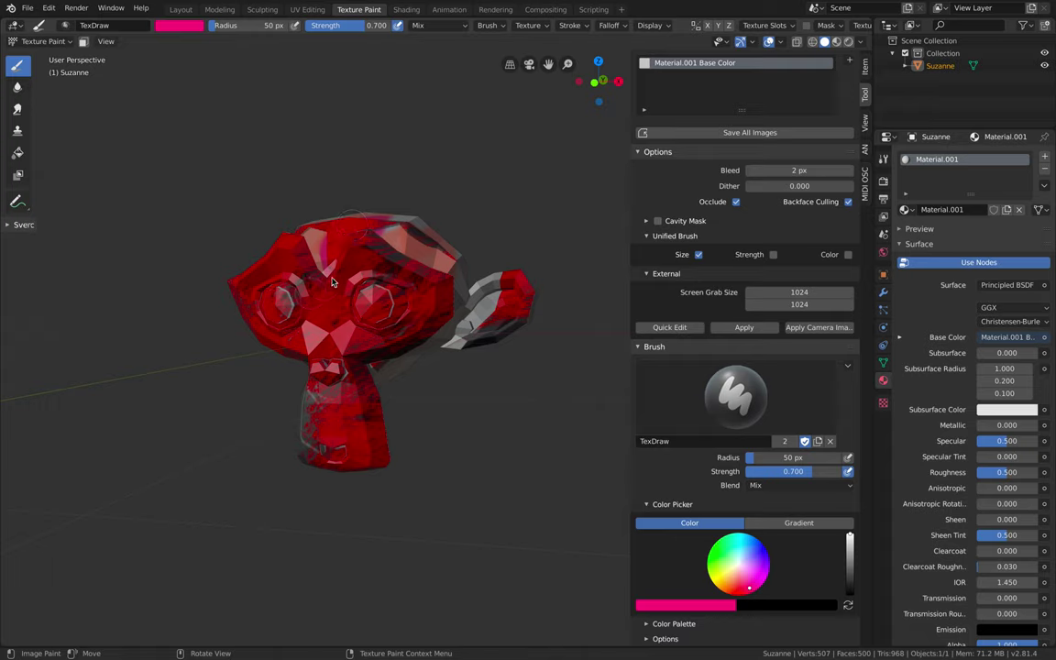
{"action": "mouse_move", "coordinate": [373, 308]}
{"action": "middle_mouse_down"}
{"action": "mouse_move", "coordinate": [229, 298]}
{"action": "mouse_move", "coordinate": [391, 266]}
{"action": "middle_mouse_up"}
{"action": "scroll", "coordinate": [392, 266], "scroll_direction": "up", "scroll_amount": 1}
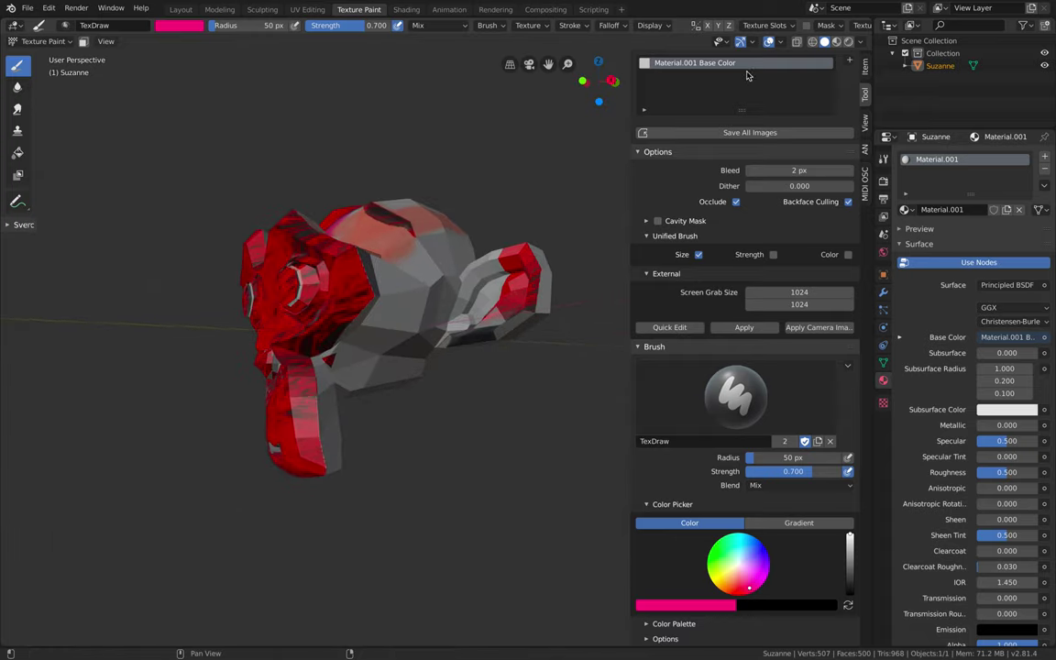
Switch the viewport lighting to MatCap and choose the glossy pinkish-red matcap
{"action": "left_click", "coordinate": [861, 44]}
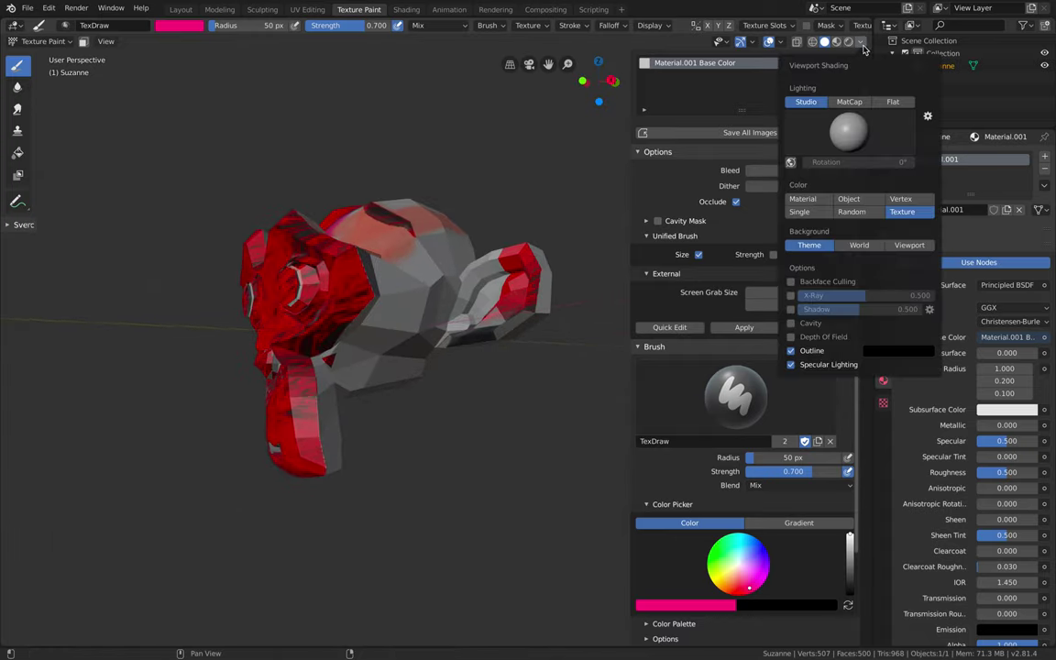
{"action": "left_click", "coordinate": [849, 104]}
{"action": "middle_click_drag", "start_coordinate": [429, 252], "coordinate": [500, 259]}
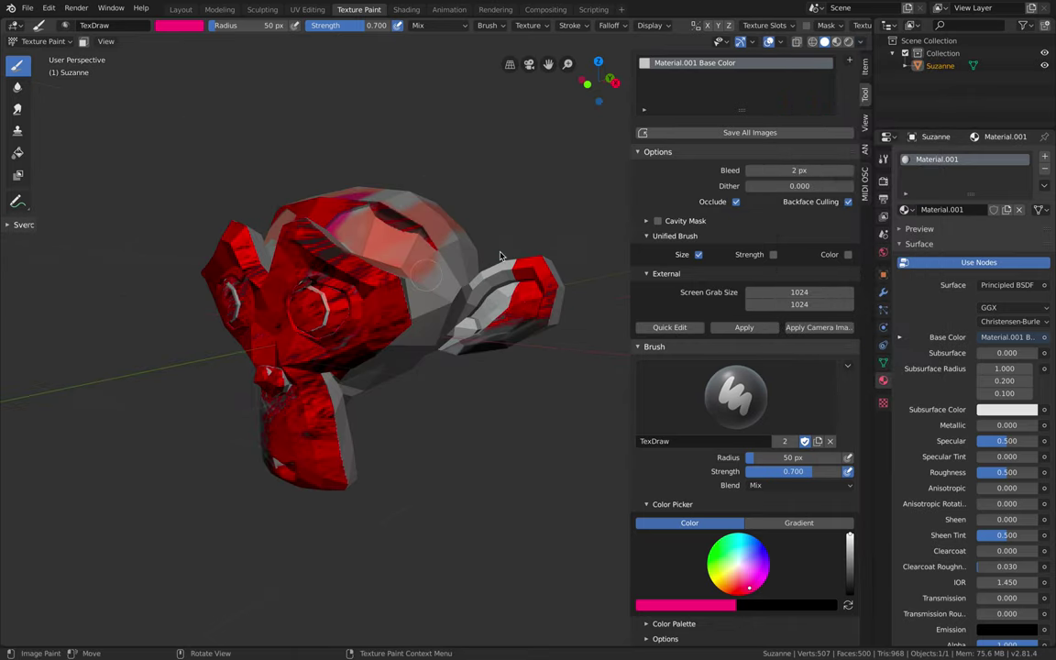
{"action": "middle_click_drag", "start_coordinate": [440, 280], "coordinate": [495, 229]}
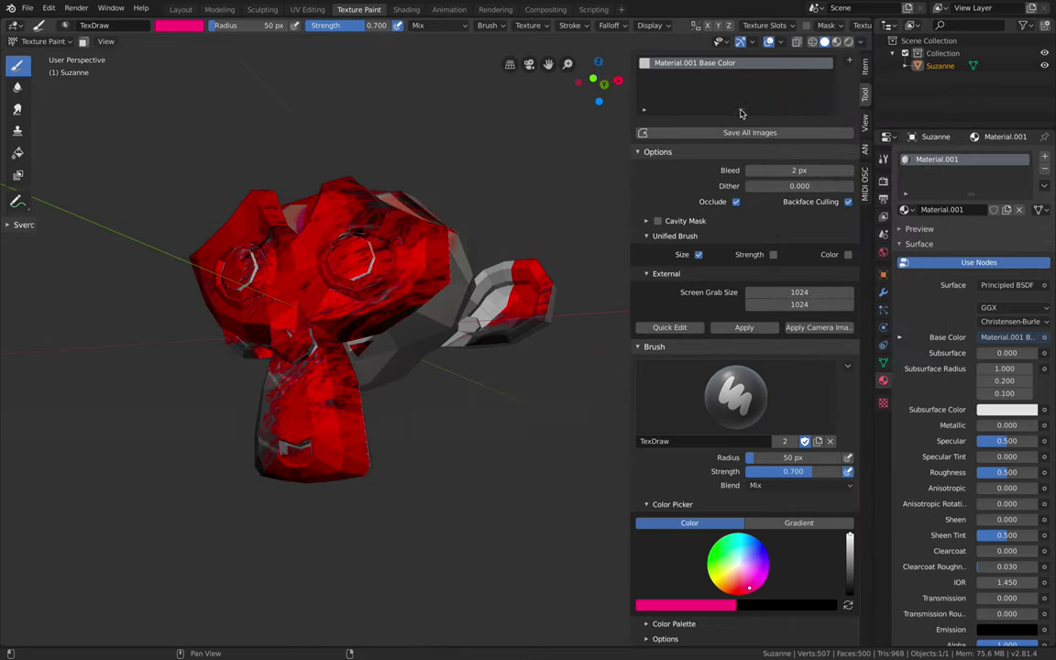
{"action": "left_click", "coordinate": [859, 43]}
{"action": "left_click", "coordinate": [849, 131]}
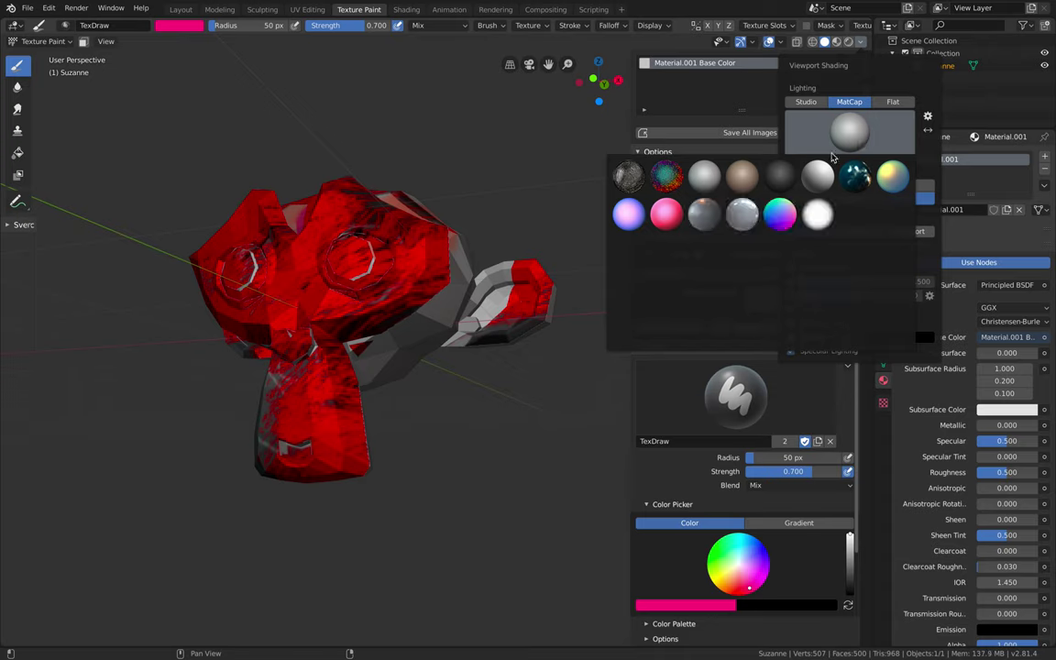
{"action": "left_click", "coordinate": [676, 210]}
Turn the monkey head to a three-quarter side view and run Quick Edit to open it in Krita
{"action": "mouse_move", "coordinate": [550, 224]}
{"action": "middle_mouse_down"}
{"action": "mouse_move", "coordinate": [302, 229]}
{"action": "mouse_move", "coordinate": [435, 234]}
{"action": "mouse_move", "coordinate": [318, 250]}
{"action": "middle_mouse_up"}
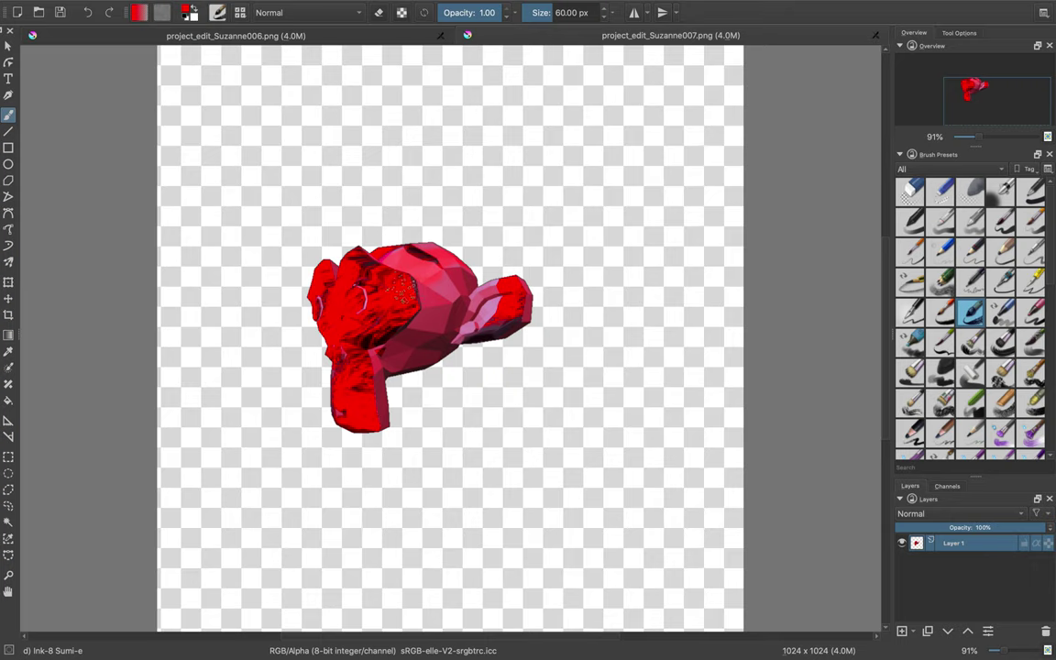
{"action": "scroll", "coordinate": [406, 288], "scroll_direction": "up", "scroll_amount": 4}
{"action": "scroll", "coordinate": [483, 260], "scroll_direction": "down", "scroll_amount": 2}
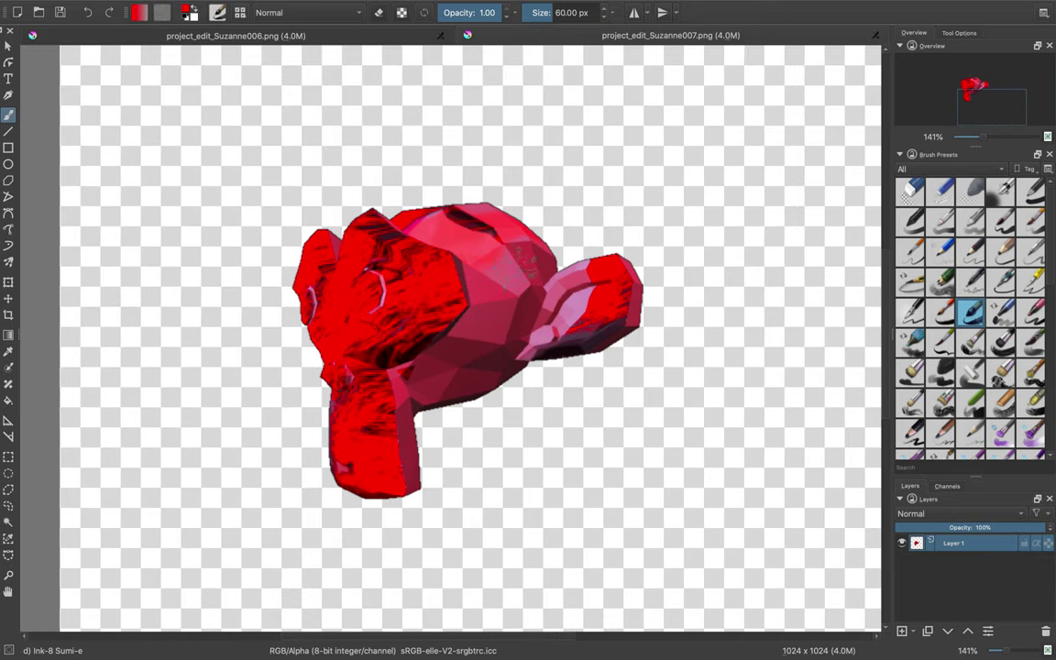
{"action": "scroll", "coordinate": [517, 280], "scroll_direction": "down", "scroll_amount": 4}
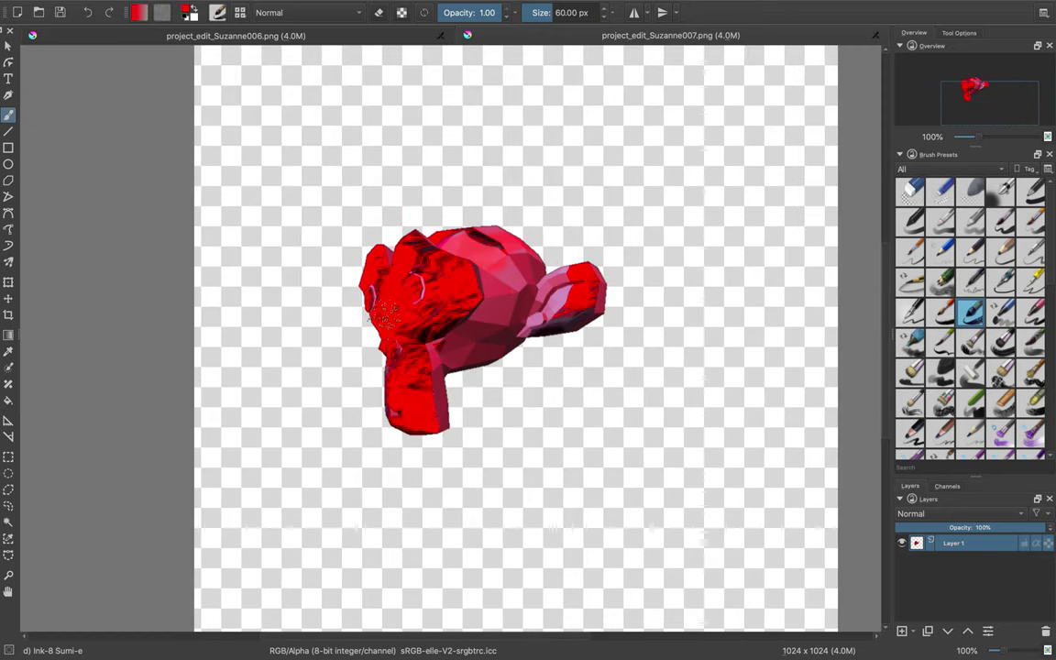
Pick a yellow colour and paint rough strokes over the side of the head, the ear, the brow and the chin
{"action": "right_click", "coordinate": [463, 275]}
{"action": "left_click", "coordinate": [443, 246]}
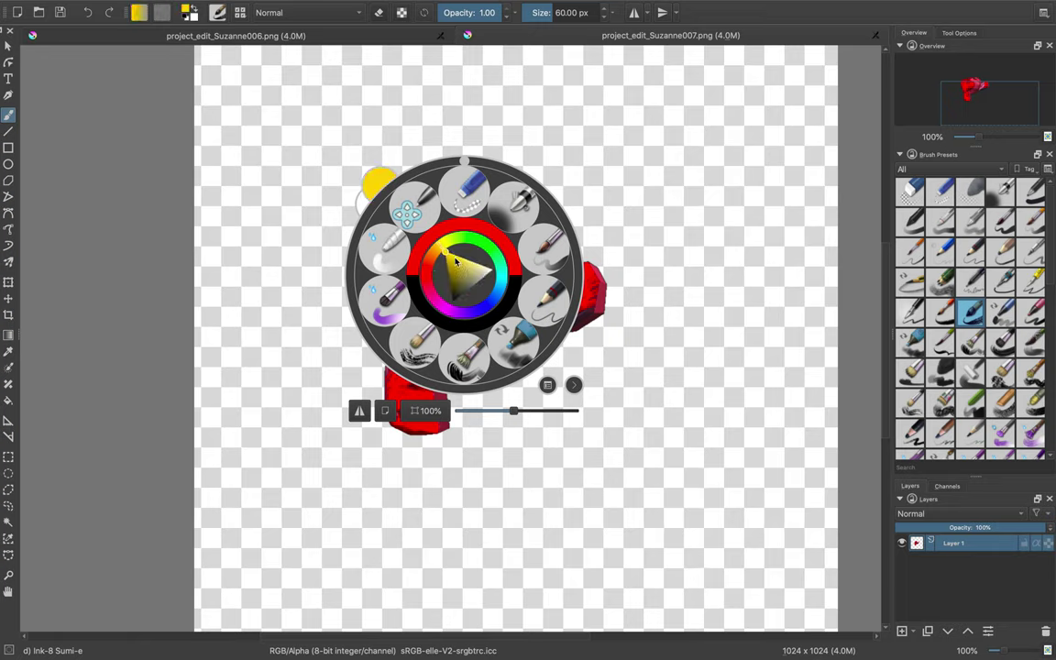
{"action": "left_click", "coordinate": [619, 197]}
{"action": "mouse_move", "coordinate": [466, 229]}
{"action": "left_mouse_down"}
{"action": "mouse_move", "coordinate": [475, 260]}
{"action": "mouse_move", "coordinate": [527, 293]}
{"action": "left_mouse_up"}
{"action": "left_click_drag", "start_coordinate": [555, 243], "coordinate": [587, 302]}
{"action": "mouse_move", "coordinate": [490, 344]}
{"action": "left_mouse_down"}
{"action": "mouse_move", "coordinate": [426, 353]}
{"action": "mouse_move", "coordinate": [395, 410]}
{"action": "left_mouse_up"}
{"action": "left_click", "coordinate": [353, 295]}
{"action": "left_click_drag", "start_coordinate": [445, 270], "coordinate": [486, 349]}
{"action": "mouse_move", "coordinate": [389, 211]}
{"action": "left_mouse_down"}
{"action": "mouse_move", "coordinate": [344, 234]}
{"action": "mouse_move", "coordinate": [449, 302]}
{"action": "mouse_move", "coordinate": [381, 385]}
{"action": "mouse_move", "coordinate": [459, 275]}
{"action": "left_mouse_up"}
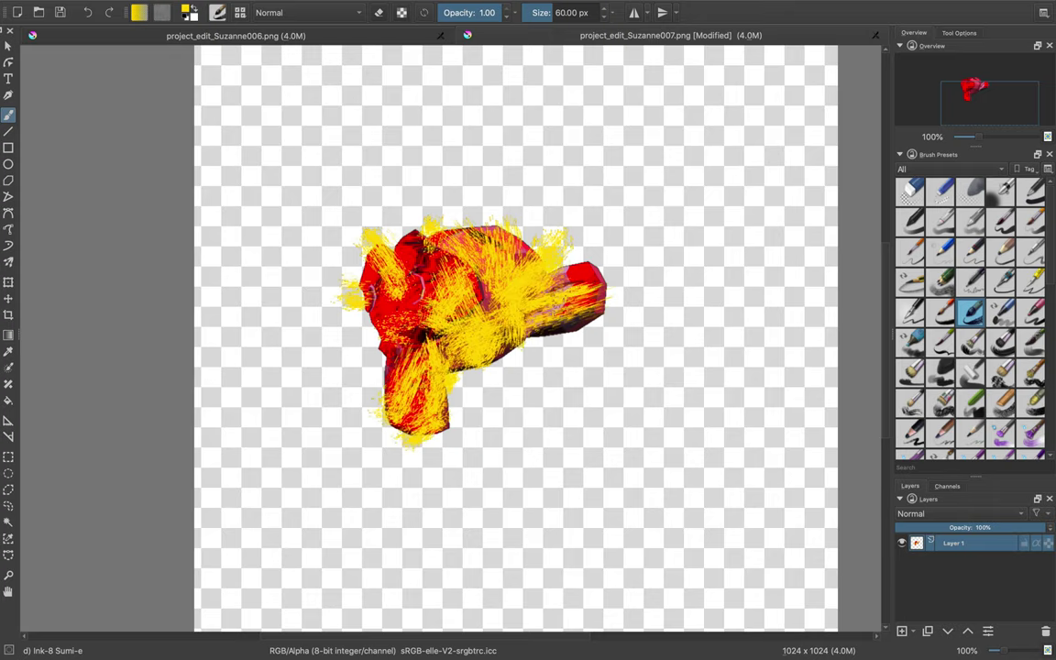
Add a new layer above Layer 1 and paint yellow strokes across the top of the head on it
{"action": "scroll", "coordinate": [595, 294], "scroll_direction": "up", "scroll_amount": 1}
{"action": "scroll", "coordinate": [579, 381], "scroll_direction": "down", "scroll_amount": 1, "text": "ctrl"}
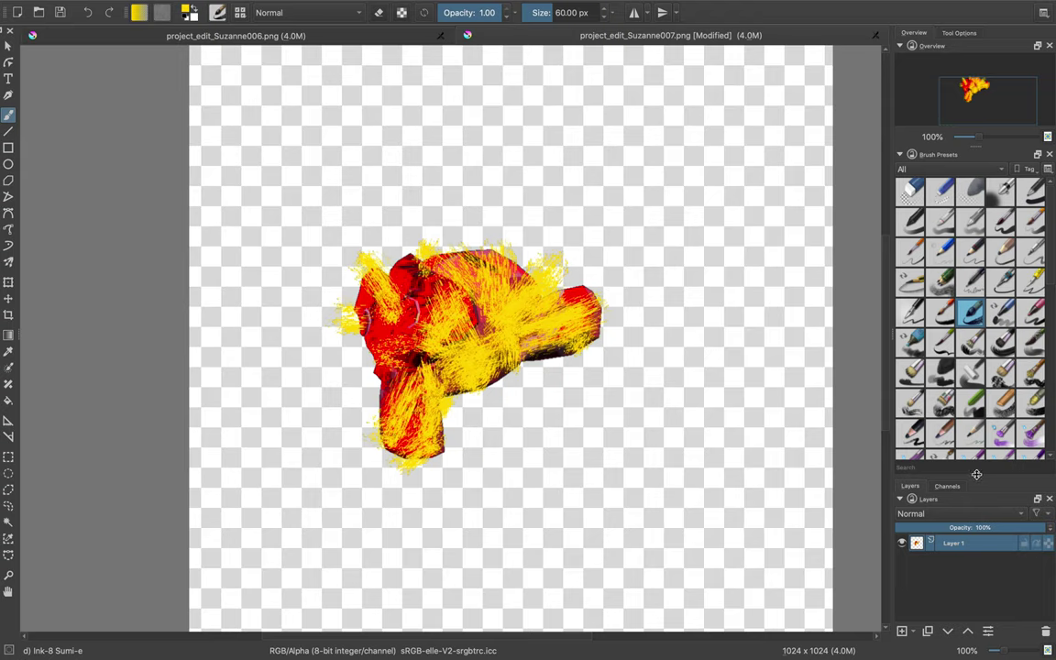
{"action": "left_click_drag", "start_coordinate": [976, 474], "coordinate": [973, 459]}
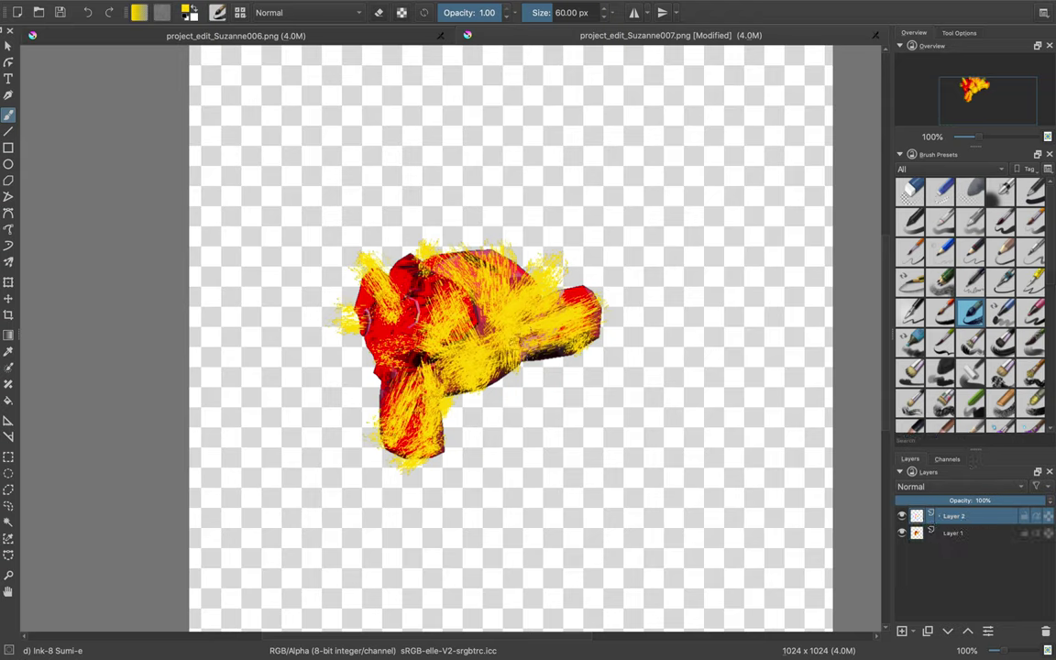
{"action": "mouse_move", "coordinate": [412, 270]}
{"action": "left_mouse_down"}
{"action": "mouse_move", "coordinate": [363, 257]}
{"action": "mouse_move", "coordinate": [463, 262]}
{"action": "left_mouse_up"}
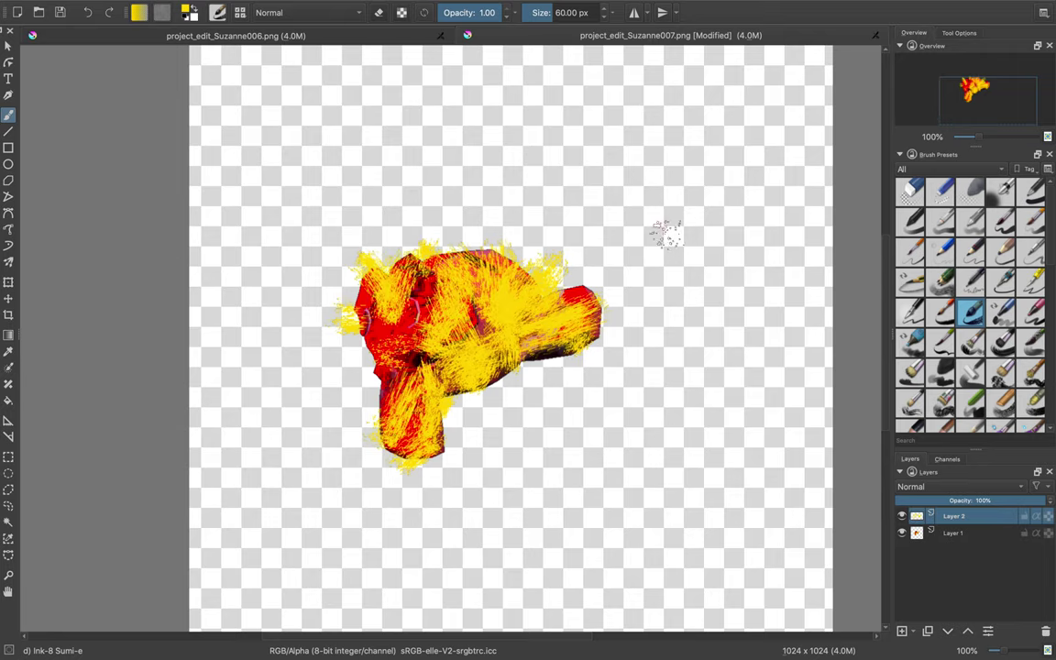
Pick a bright green and paint strokes over the top of the head, the ear and beside the nose on the new layer
{"action": "right_click", "coordinate": [455, 272]}
{"action": "left_click", "coordinate": [474, 244]}
{"action": "left_click", "coordinate": [620, 276]}
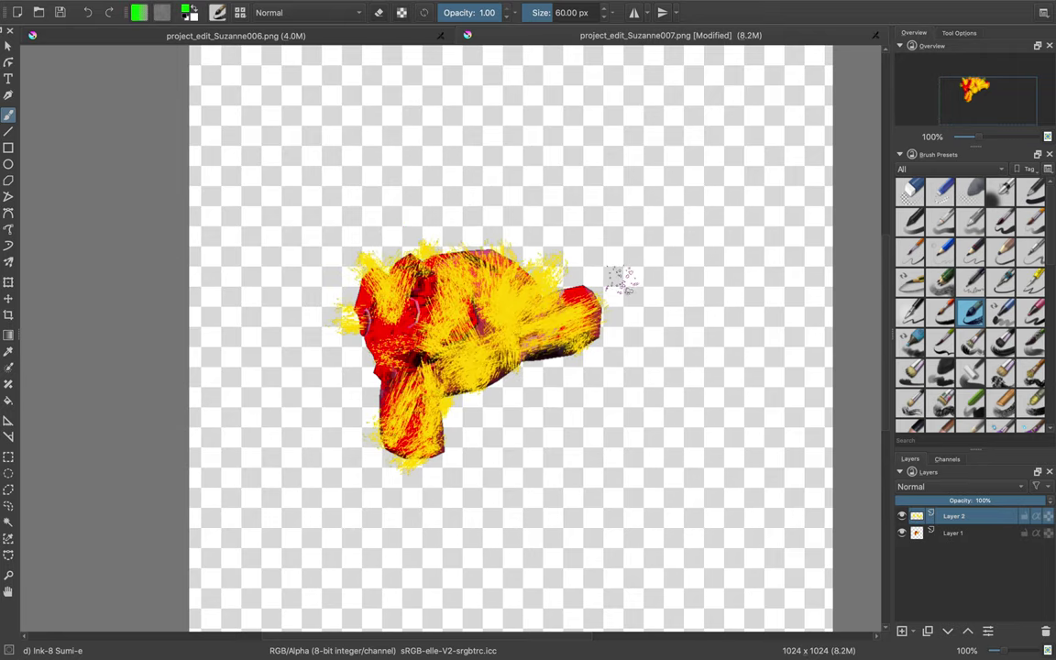
{"action": "mouse_move", "coordinate": [448, 275]}
{"action": "left_mouse_down"}
{"action": "mouse_move", "coordinate": [459, 265]}
{"action": "mouse_move", "coordinate": [442, 314]}
{"action": "left_mouse_up"}
{"action": "left_click_drag", "start_coordinate": [521, 309], "coordinate": [597, 295]}
{"action": "left_click_drag", "start_coordinate": [442, 326], "coordinate": [401, 357]}
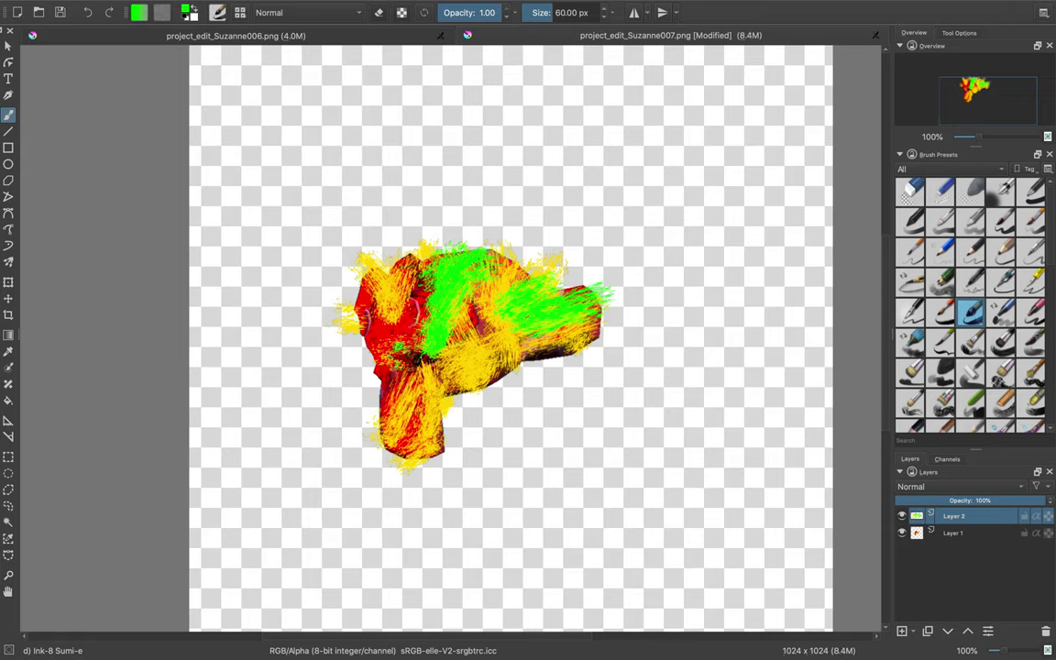
Look through the list of available dockers and group the Brush Presets docker with Overview and Tool Options
{"action": "left_click", "coordinate": [385, 6]}
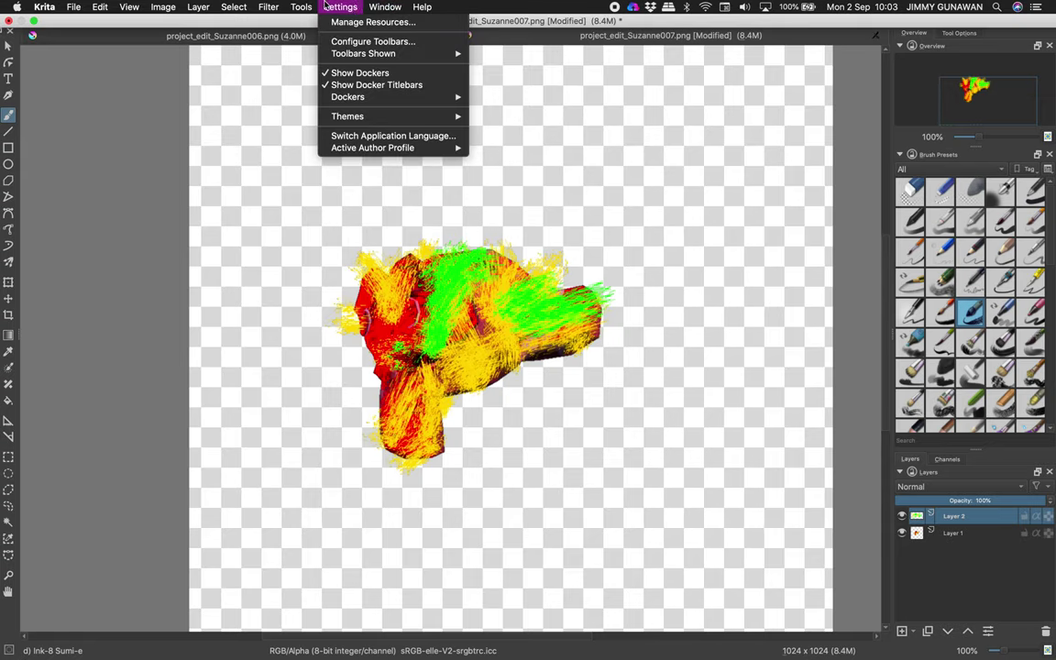
{"action": "mouse_move", "coordinate": [360, 103]}
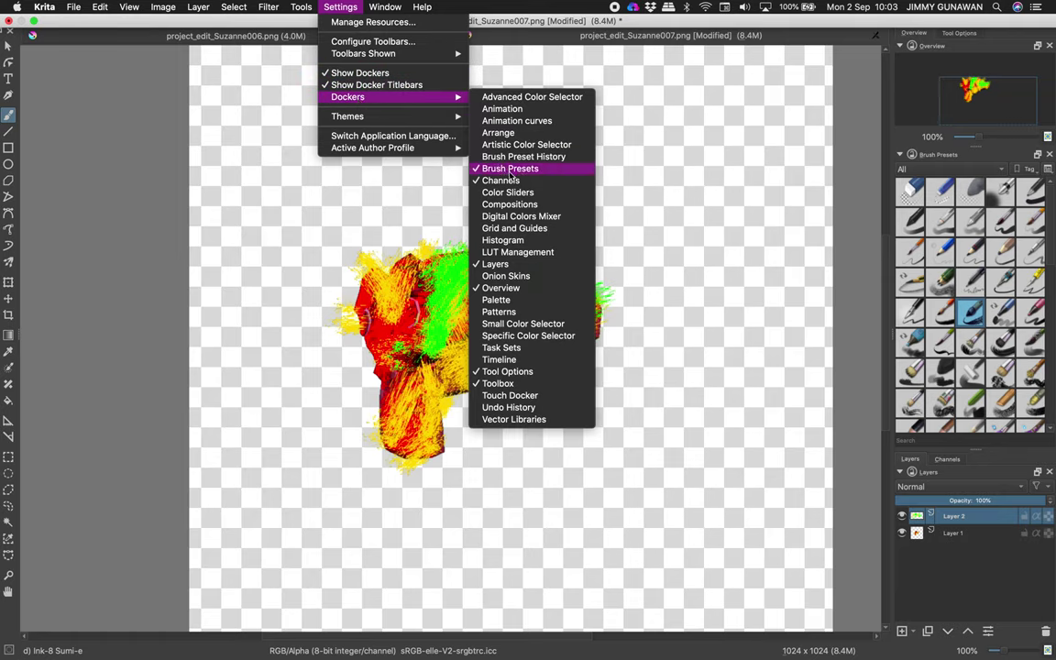
{"action": "left_click", "coordinate": [968, 168]}
{"action": "mouse_move", "coordinate": [973, 154]}
{"action": "left_mouse_down"}
{"action": "mouse_move", "coordinate": [674, 139]}
{"action": "mouse_move", "coordinate": [966, 147]}
{"action": "mouse_move", "coordinate": [953, 152]}
{"action": "left_mouse_up"}
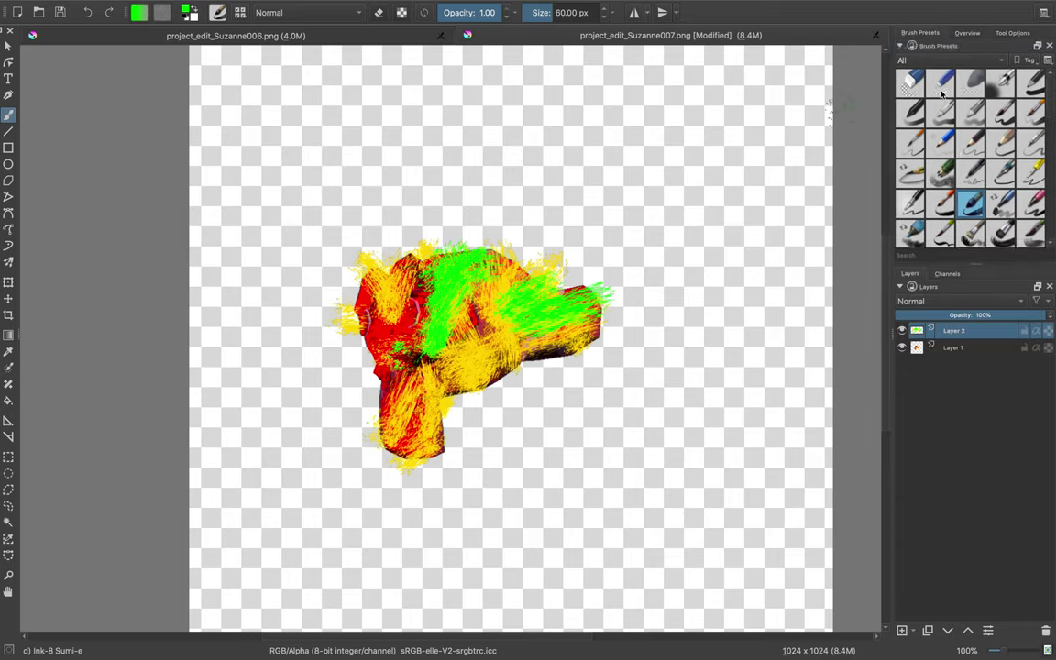
Rotate the canvas clockwise and add a patch of green paint near the monkey's eye
{"action": "scroll", "coordinate": [596, 257], "scroll_direction": "down", "scroll_amount": 1}
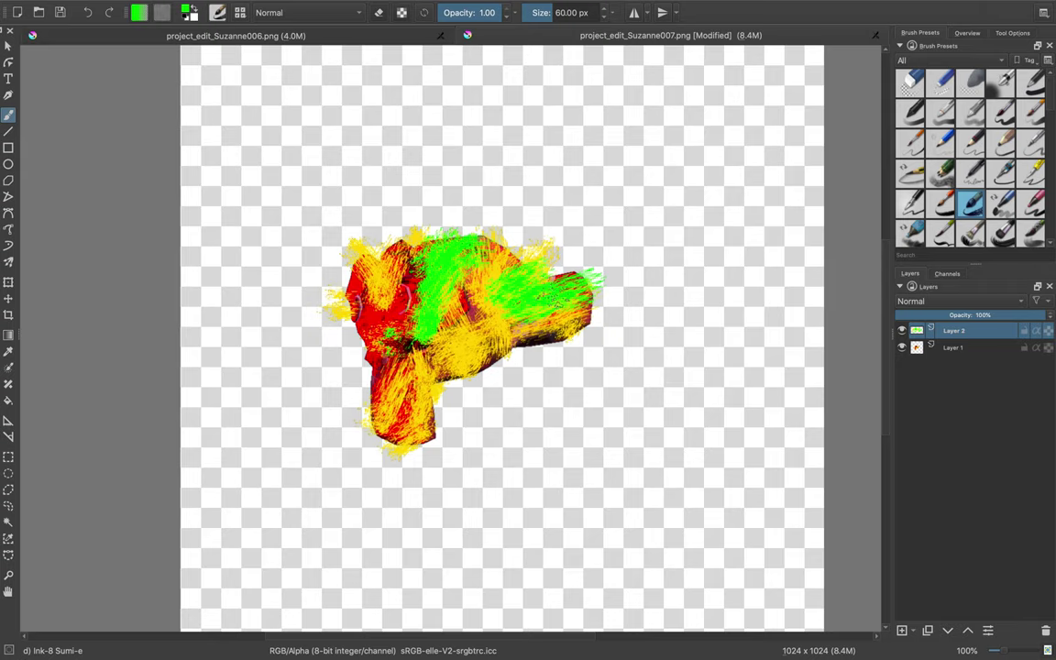
{"action": "middle_click_drag", "start_coordinate": [557, 299], "coordinate": [634, 322], "text": "shift"}
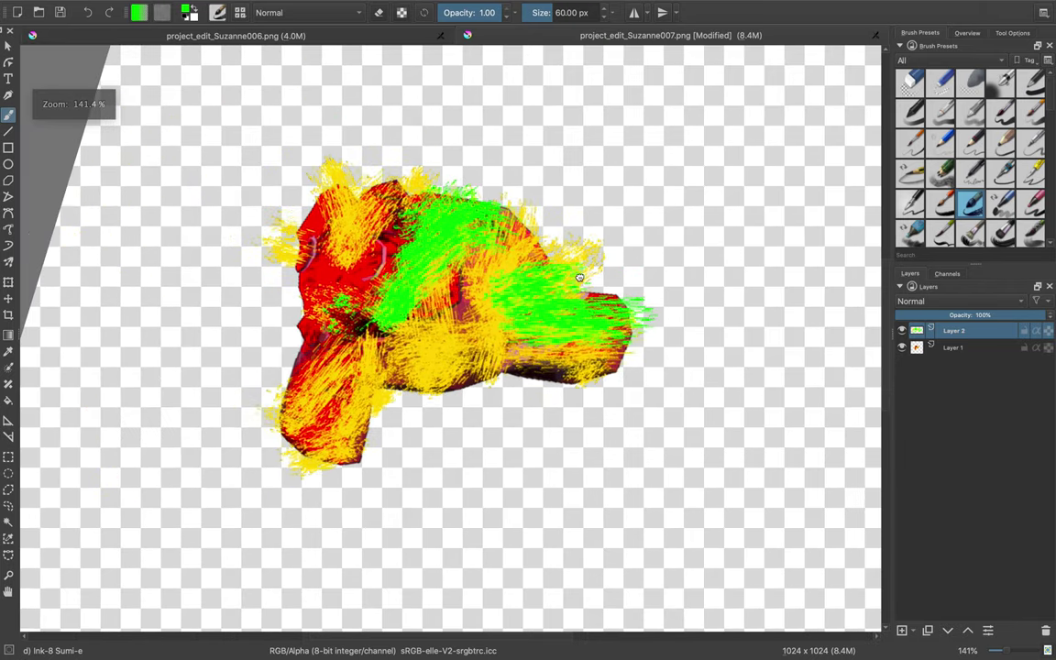
{"action": "scroll", "coordinate": [579, 276], "scroll_direction": "down", "scroll_amount": 1}
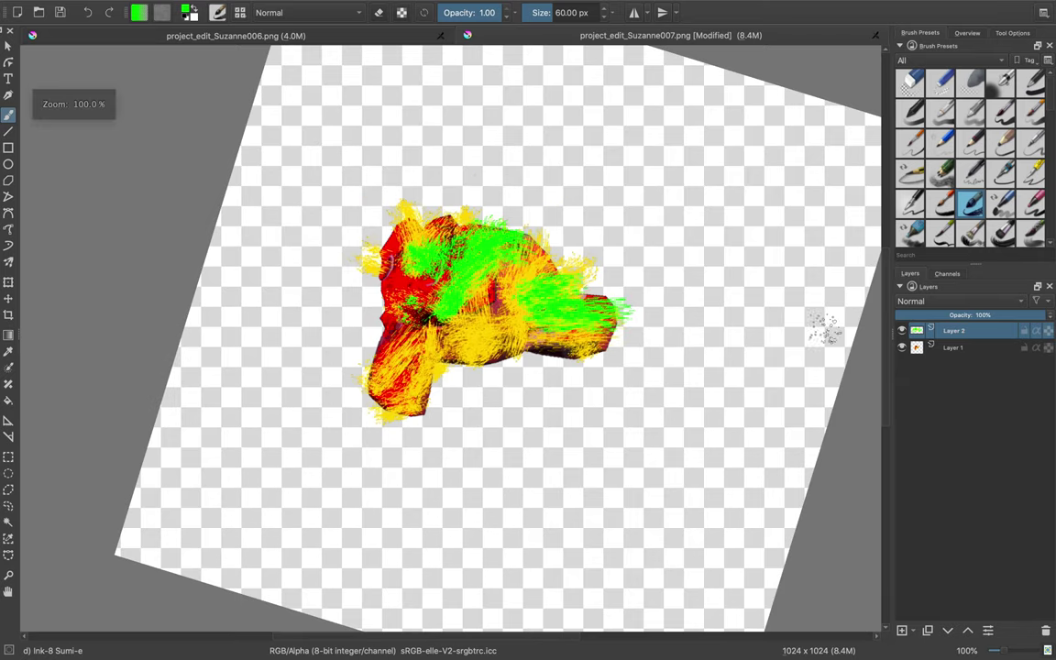
Toggle Layer 2's visibility to compare, and set its blending mode to Addition with 27% opacity
{"action": "left_click", "coordinate": [902, 330]}
{"action": "left_click", "coordinate": [901, 330]}
{"action": "left_click", "coordinate": [901, 330]}
{"action": "left_click", "coordinate": [901, 330]}
{"action": "middle_click_drag", "start_coordinate": [787, 314], "coordinate": [759, 336], "text": "shift"}
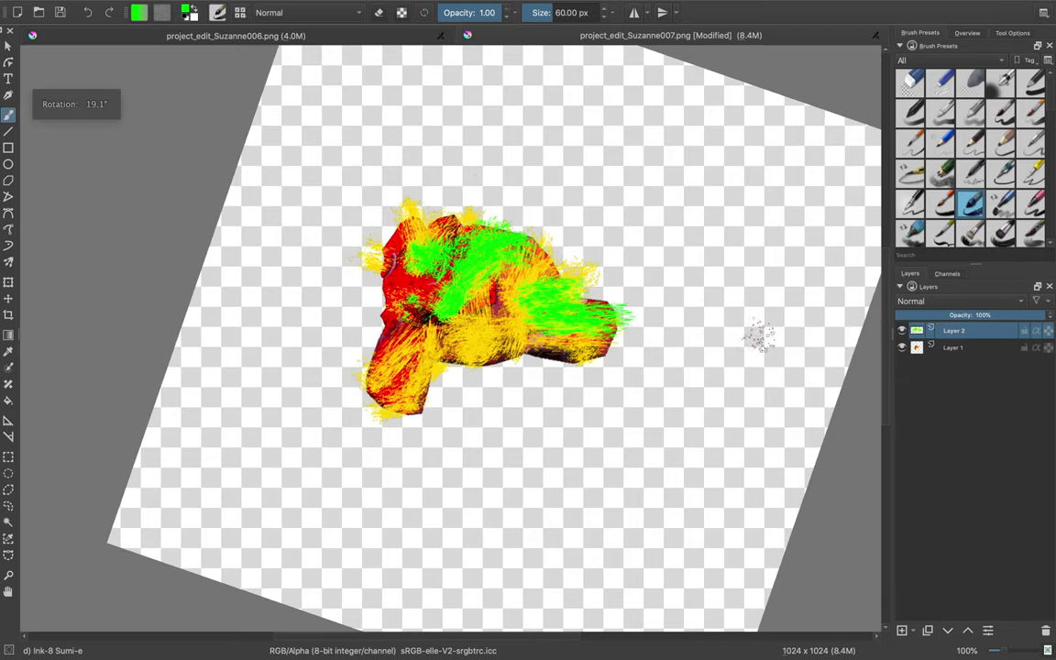
{"action": "left_click", "coordinate": [938, 301]}
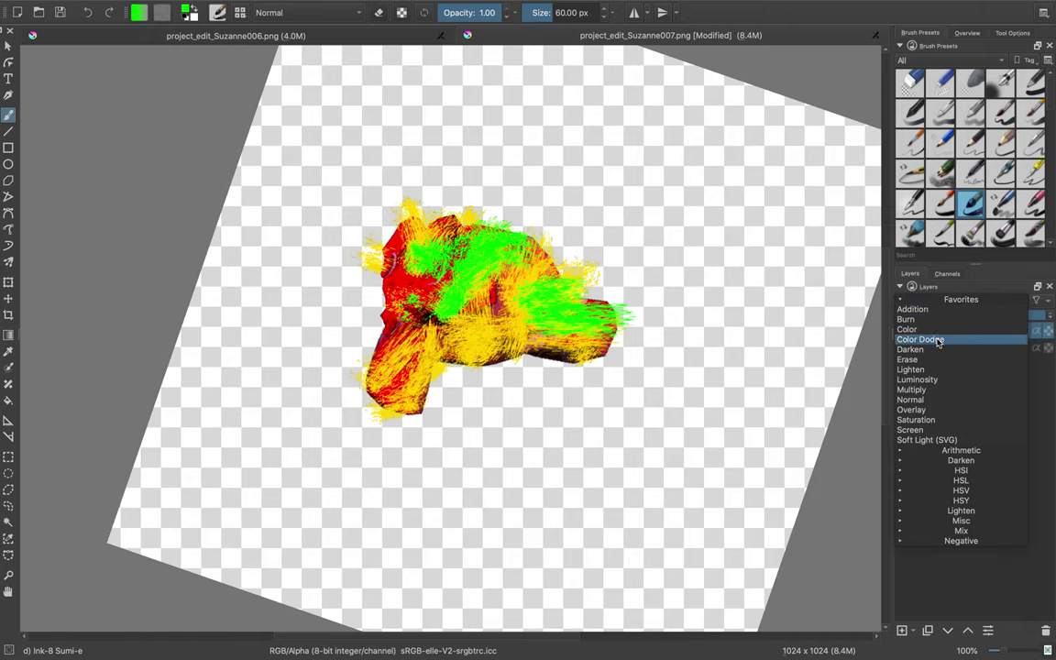
{"action": "left_click", "coordinate": [935, 309]}
{"action": "left_click", "coordinate": [936, 314]}
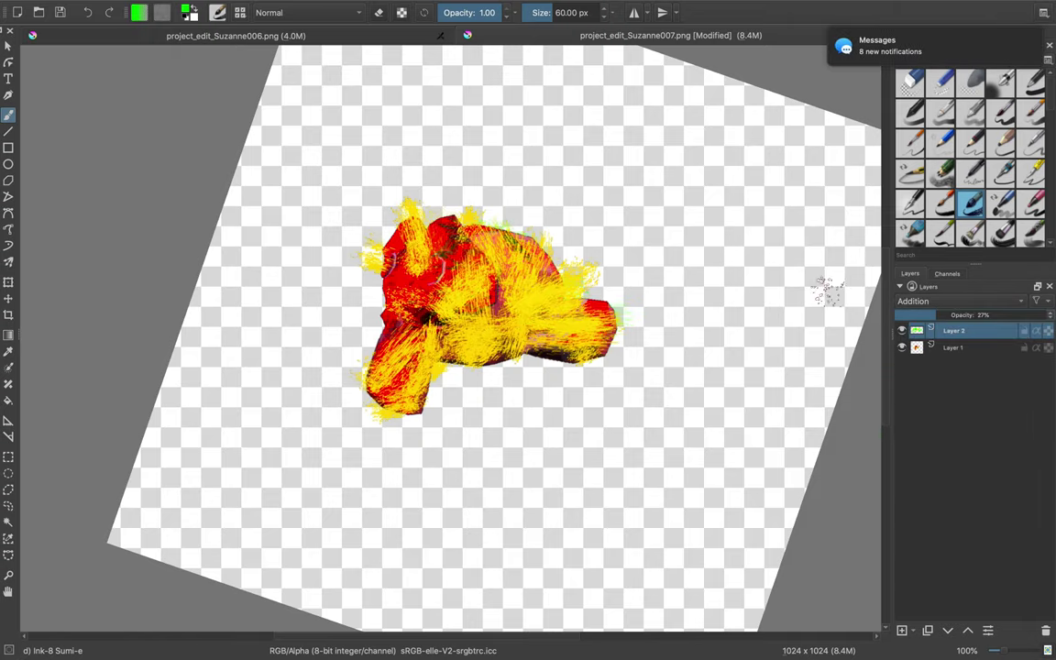
Turn on the system's Do Not Disturb mode to silence notifications
{"action": "scroll", "coordinate": [754, 290], "scroll_direction": "right", "scroll_amount": 3}
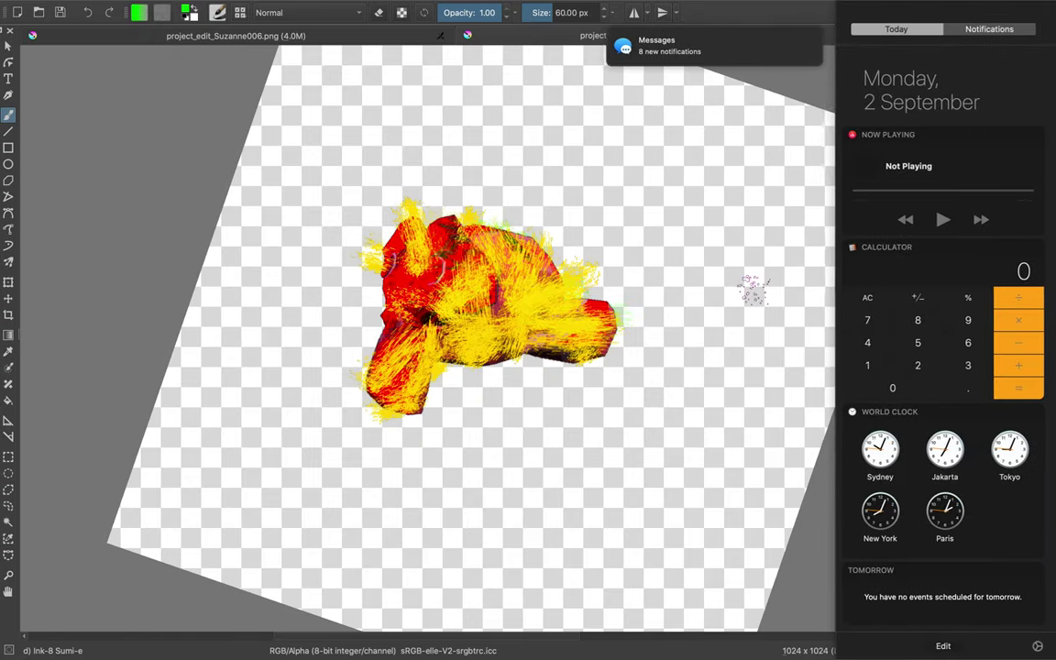
{"action": "scroll", "coordinate": [869, 264], "scroll_direction": "up", "scroll_amount": 3}
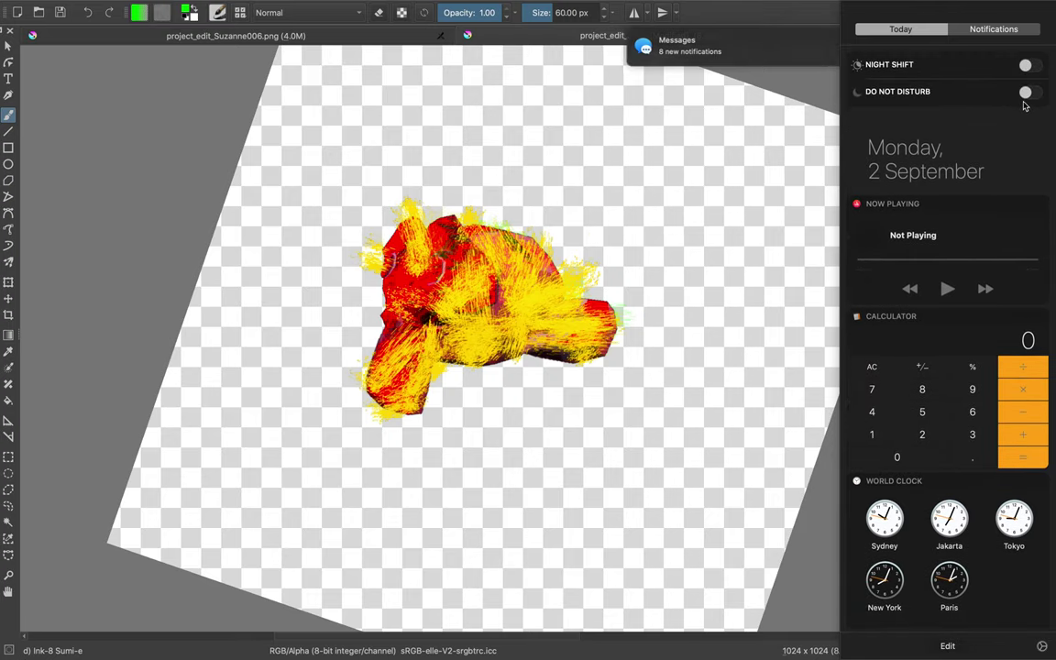
{"action": "left_click", "coordinate": [1026, 94]}
{"action": "left_click", "coordinate": [501, 223]}
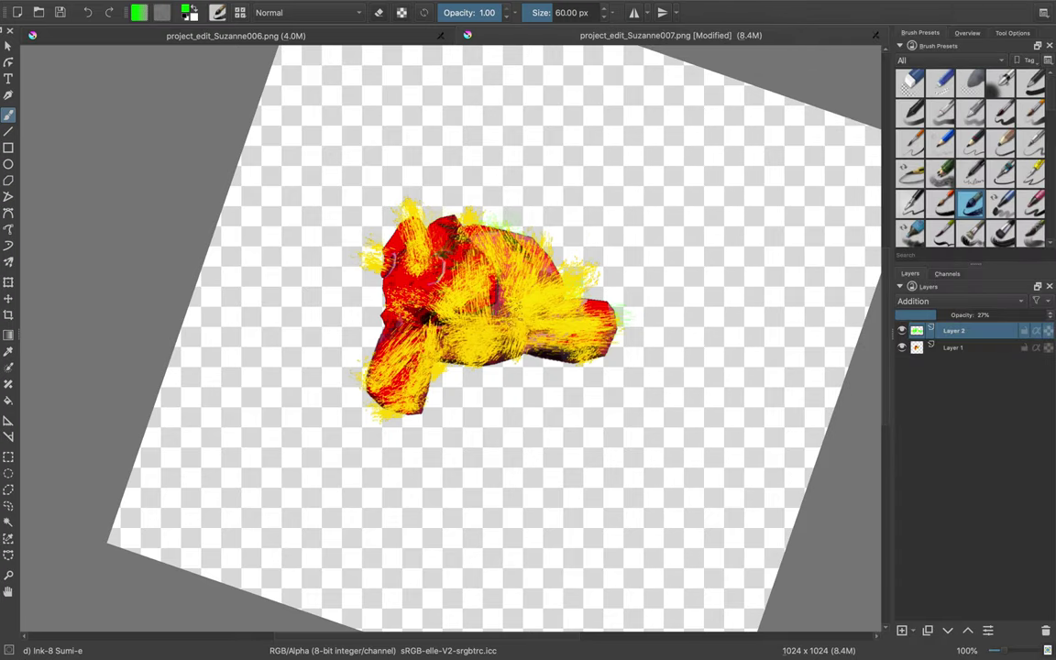
Save project_edit_Suzanne007.png, accepting the PNG export options
{"action": "scroll", "coordinate": [526, 309], "scroll_direction": "up", "scroll_amount": 1}
{"action": "key", "text": "super+s"}
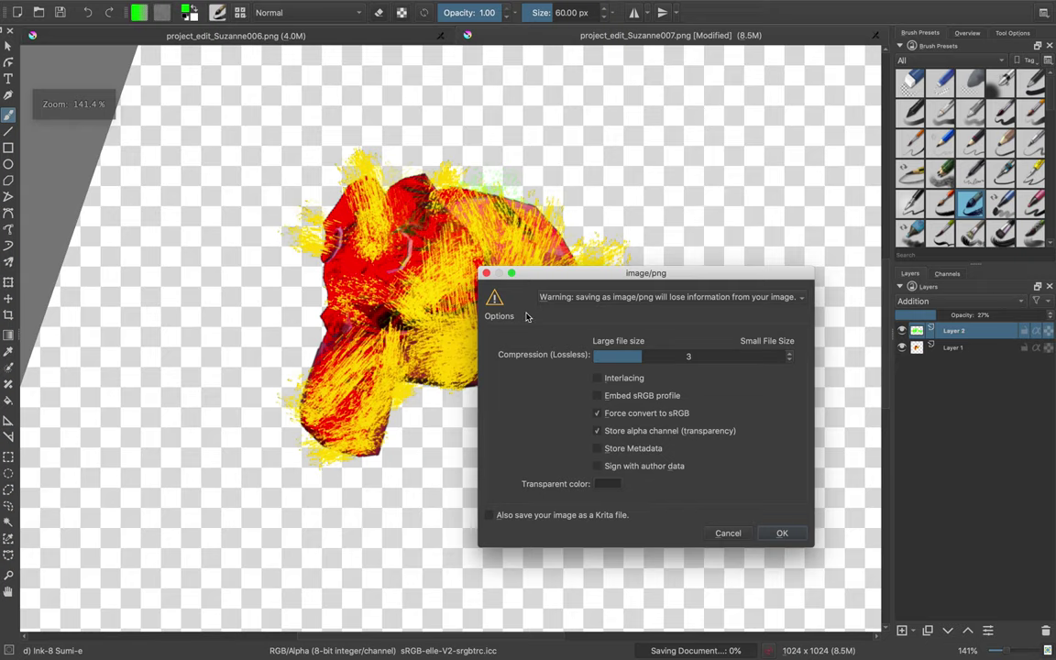
{"action": "left_click", "coordinate": [771, 529]}
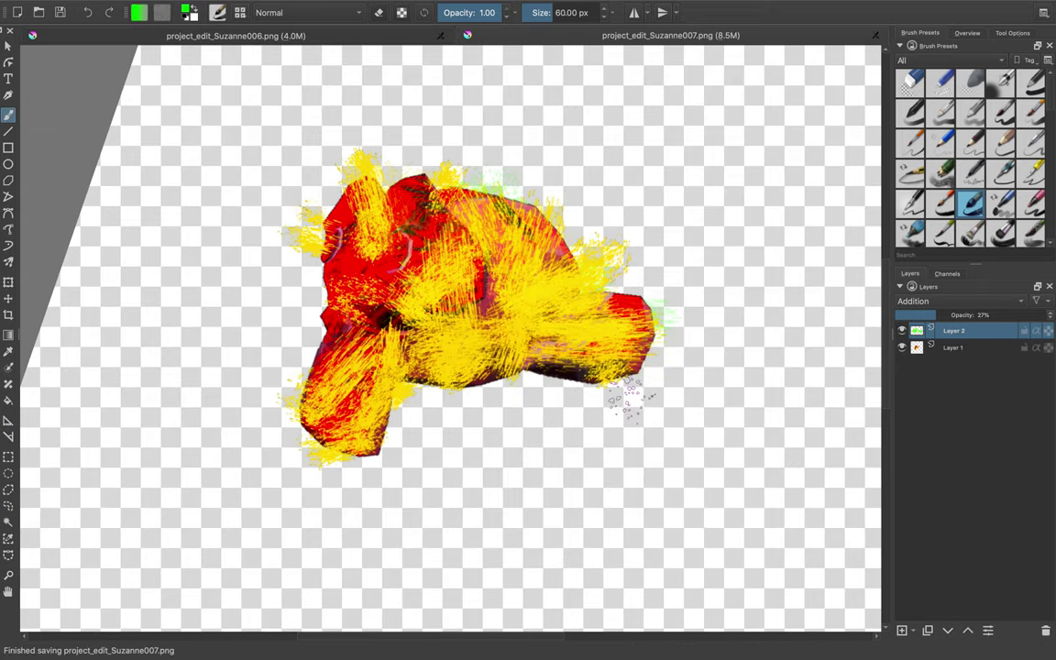
Switch to Blender and apply the edited Krita image back onto the monkey's texture
{"action": "key", "text": "ctrl+Right"}
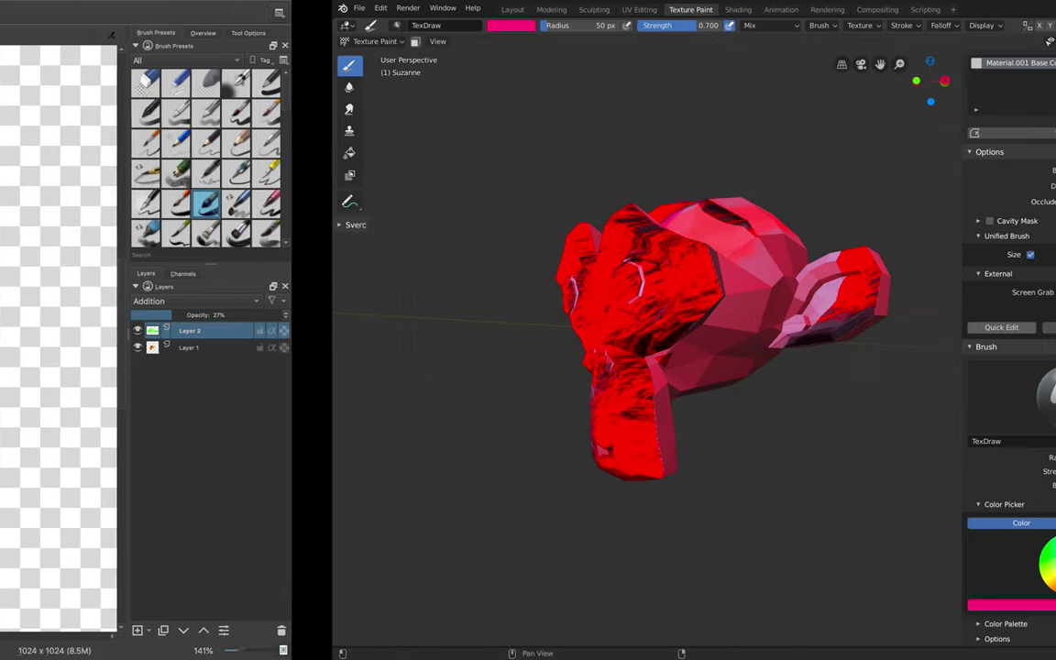
{"action": "left_click", "coordinate": [743, 327]}
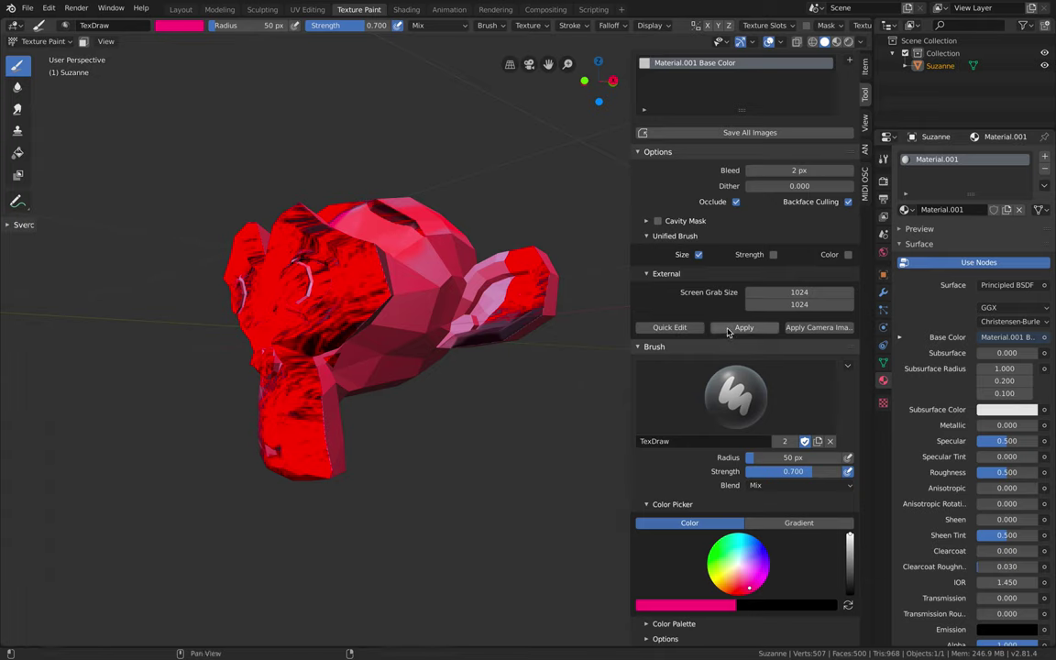
{"action": "middle_click_drag", "start_coordinate": [477, 302], "coordinate": [385, 286]}
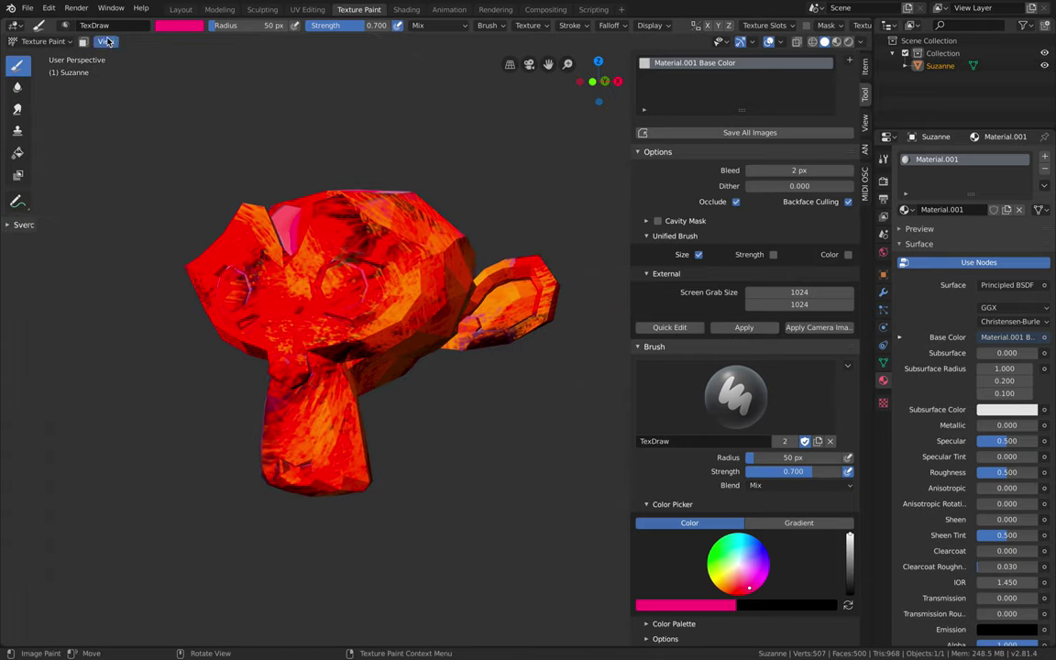
{"action": "left_click", "coordinate": [29, 8]}
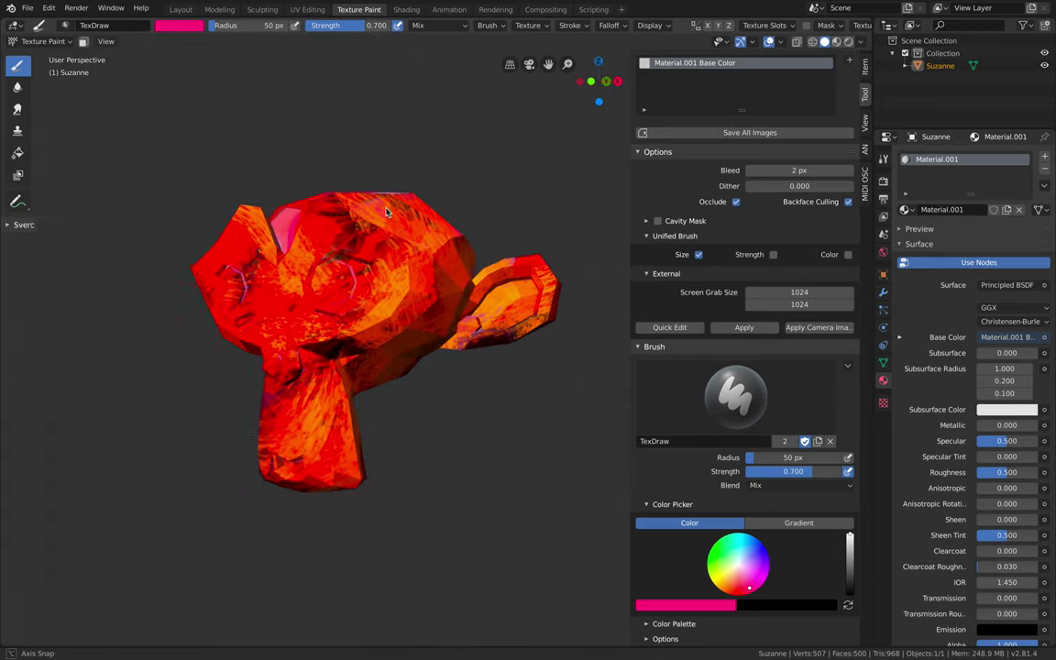
Switch to Finder and examine the project_edit_Suzanne PNG files stored in the home folder
{"action": "key", "text": "ctrl+Left"}
{"action": "key", "text": "ctrl+Left"}
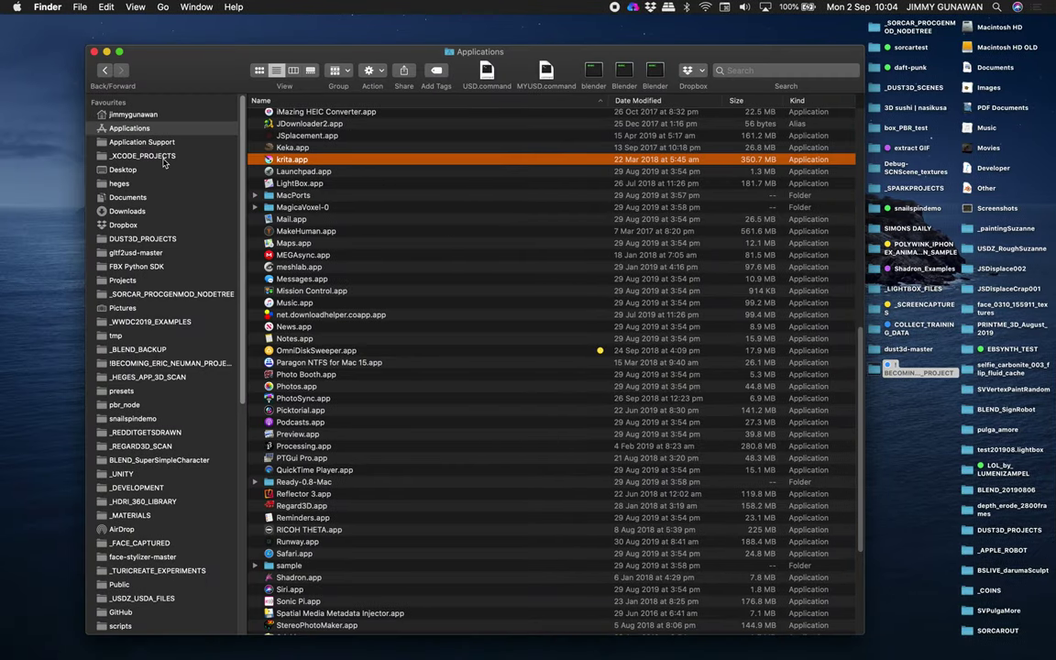
{"action": "left_click", "coordinate": [143, 115]}
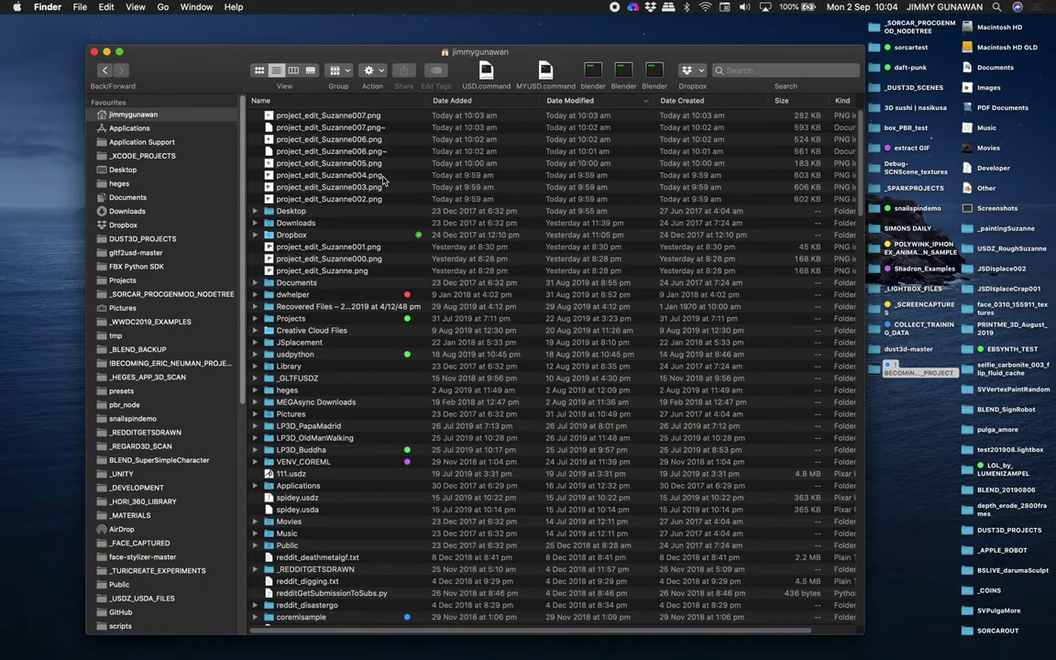
{"action": "left_click", "coordinate": [362, 117]}
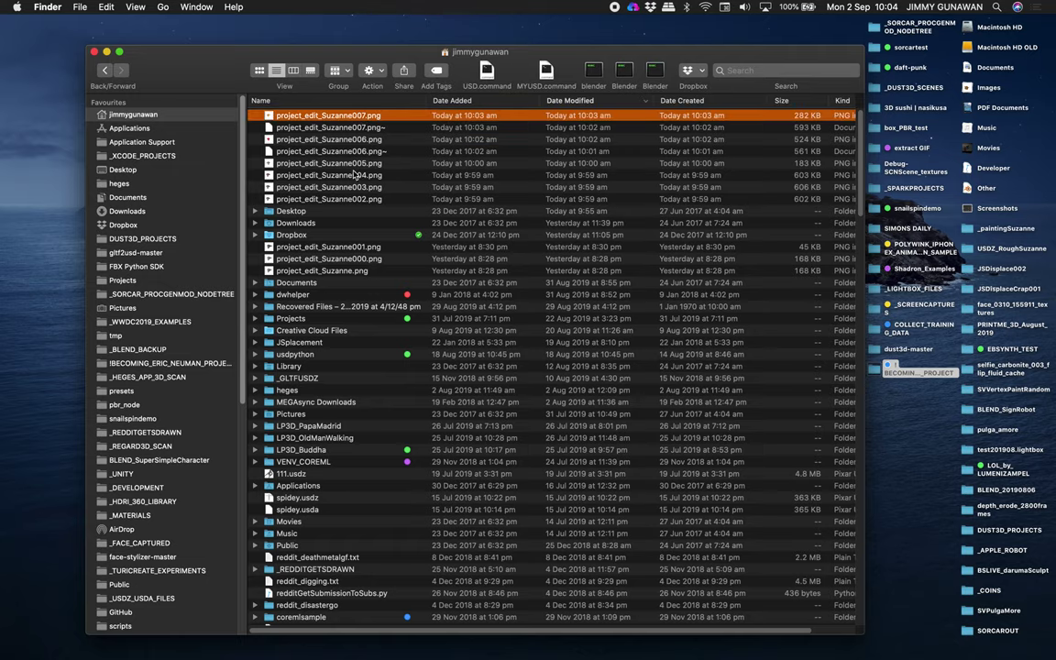
{"action": "left_click", "coordinate": [349, 199]}
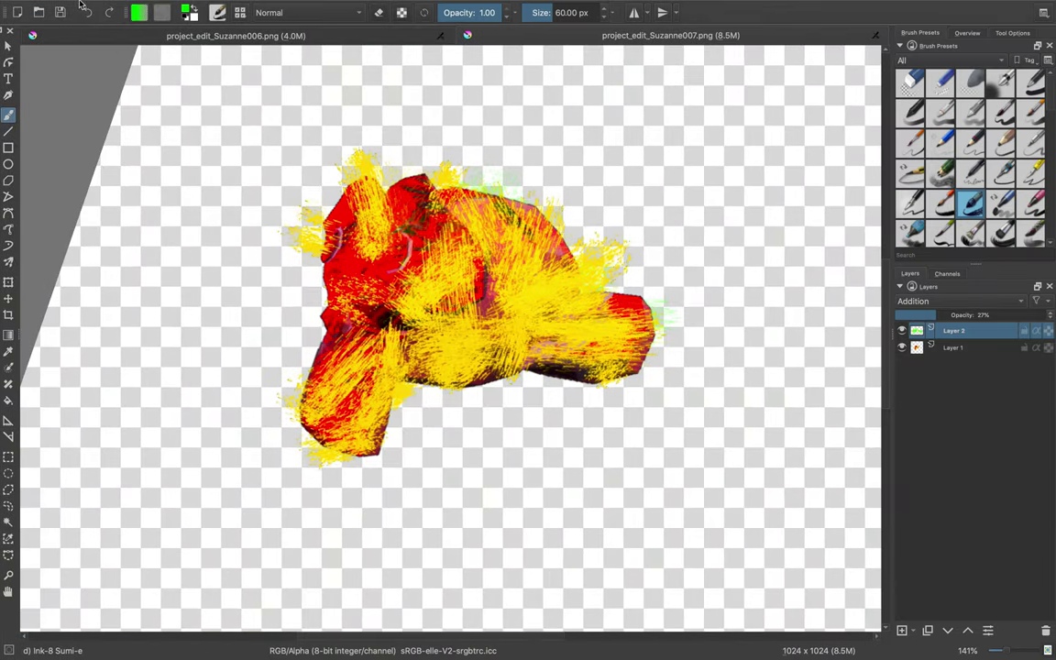
{"action": "left_click", "coordinate": [72, 7]}
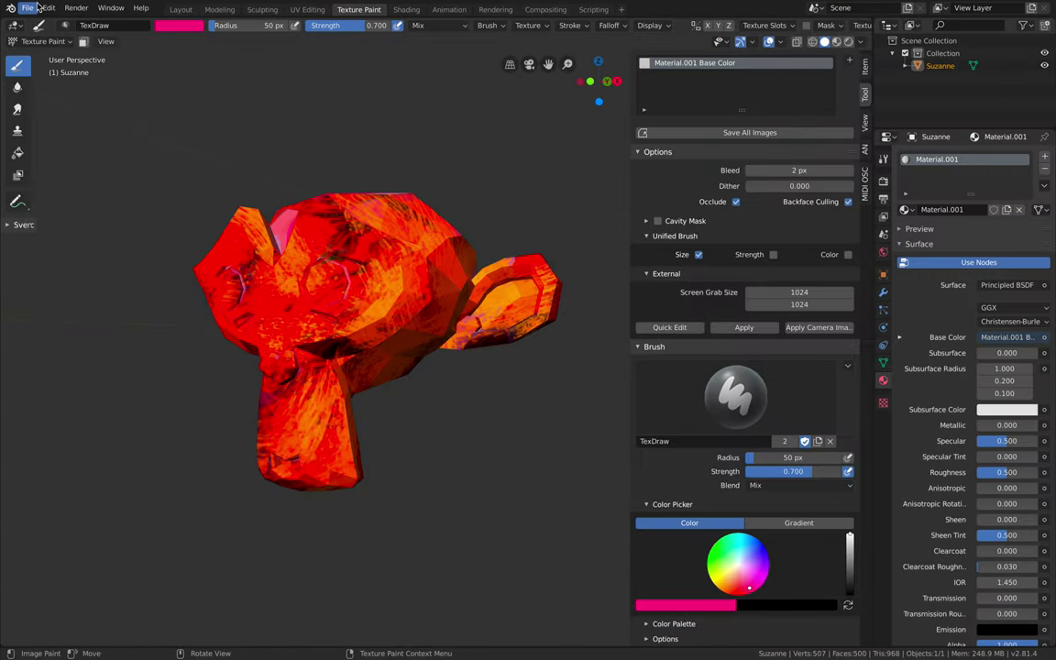
Start saving the Blender file under a new name and create a folder named _PaintingMonkeyBasic on the Desktop
{"action": "left_click", "coordinate": [27, 8]}
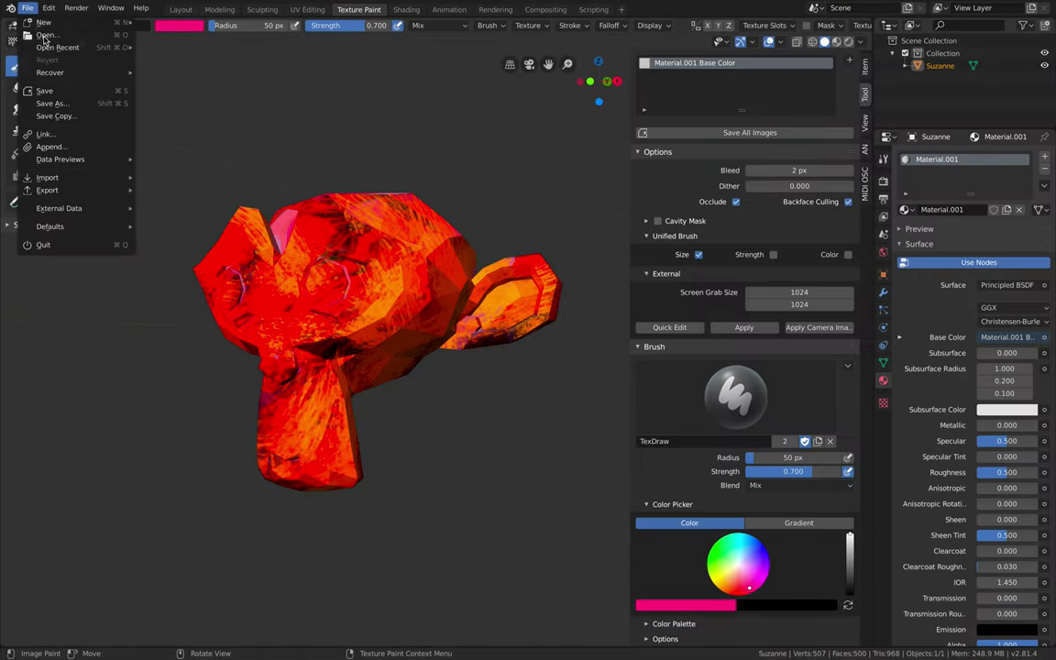
{"action": "left_click", "coordinate": [51, 103]}
{"action": "left_click", "coordinate": [89, 129]}
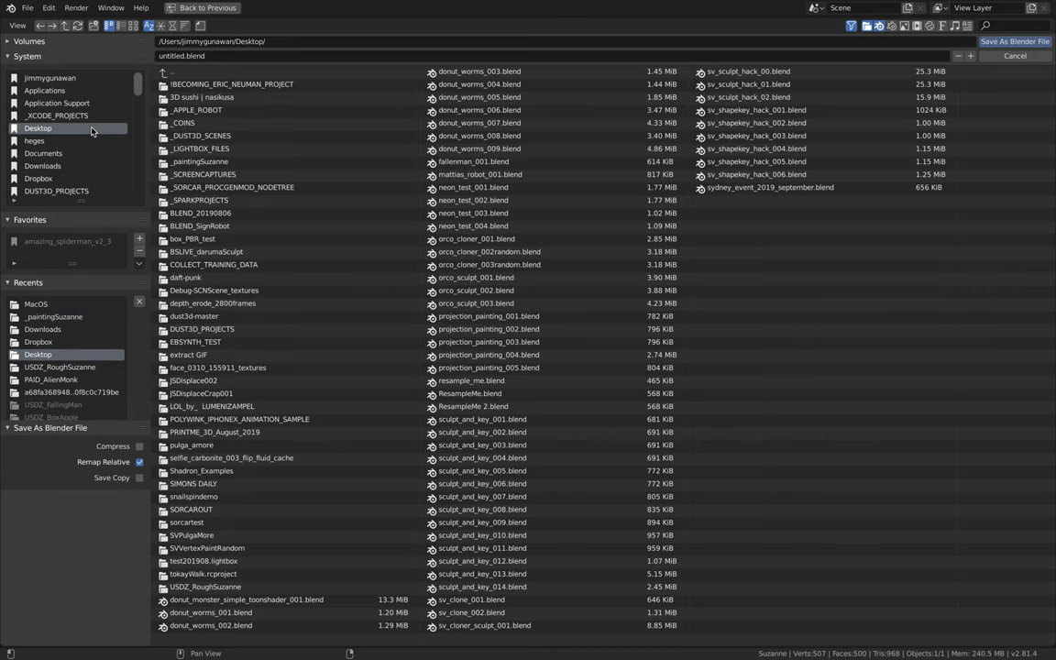
{"action": "left_click", "coordinate": [94, 26]}
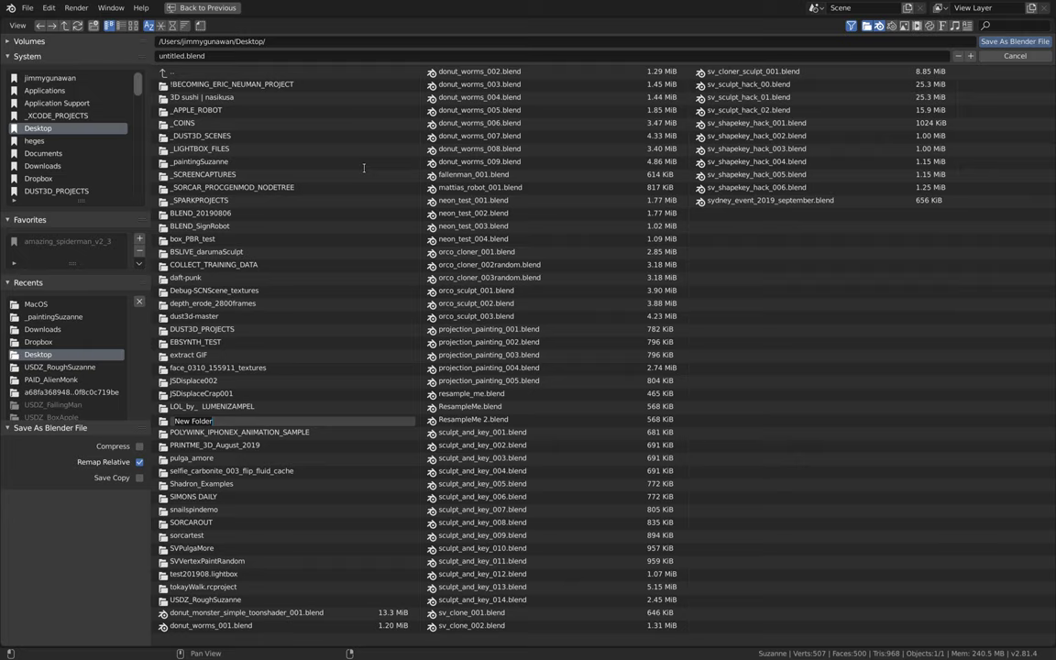
{"action": "type", "text": "_PaintingMonkey"}
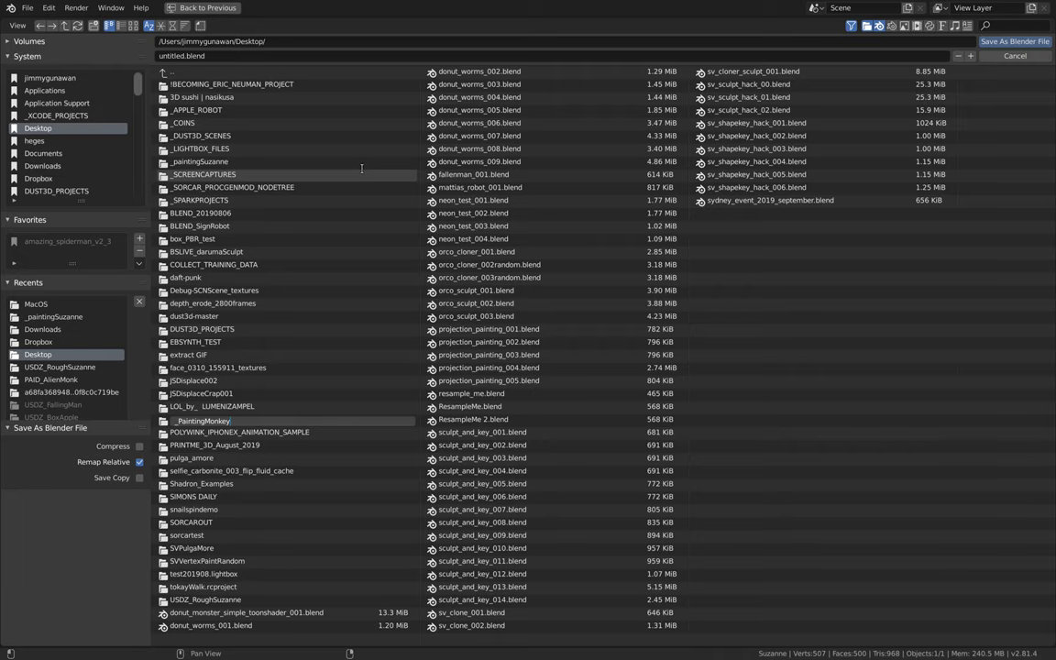
{"action": "type", "text": "_PaintingMonkeyBasic"}
{"action": "key", "text": "Return"}
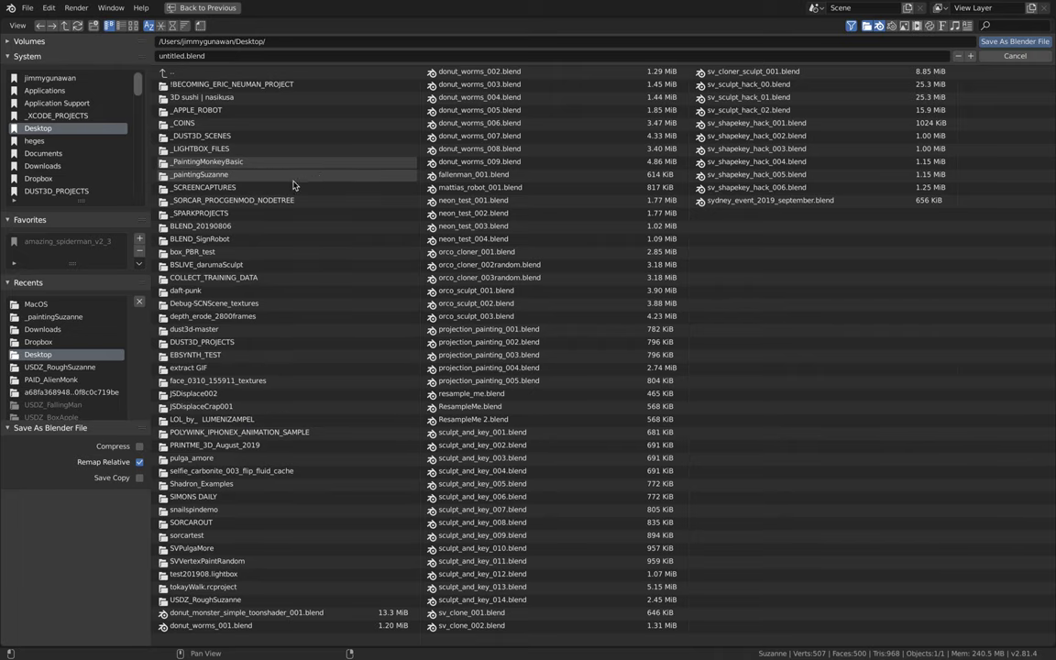
Save the file as canvas_001.blend inside the _PaintingMonkeyBasic folder
{"action": "double_click", "coordinate": [231, 164]}
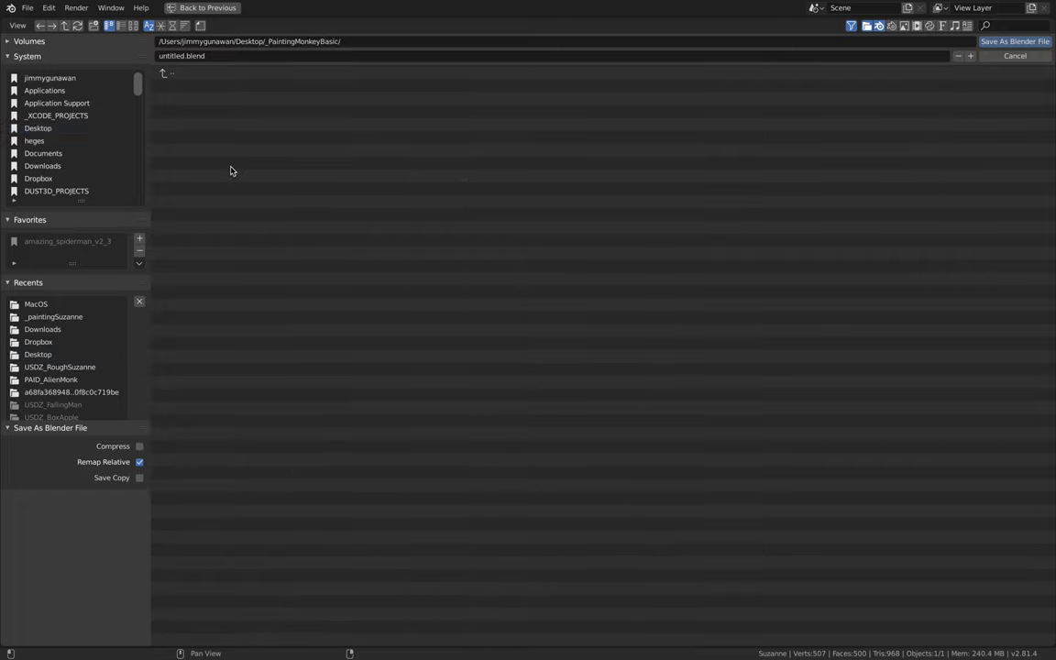
{"action": "left_click", "coordinate": [179, 56]}
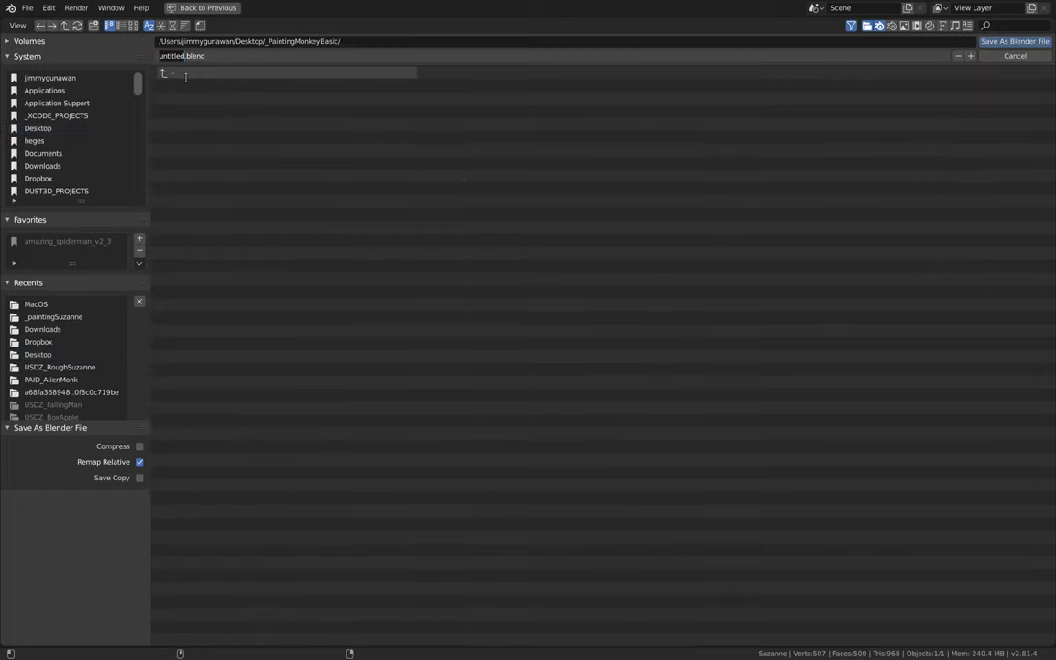
{"action": "type", "text": "canvas_001"}
{"action": "key", "text": "Return"}
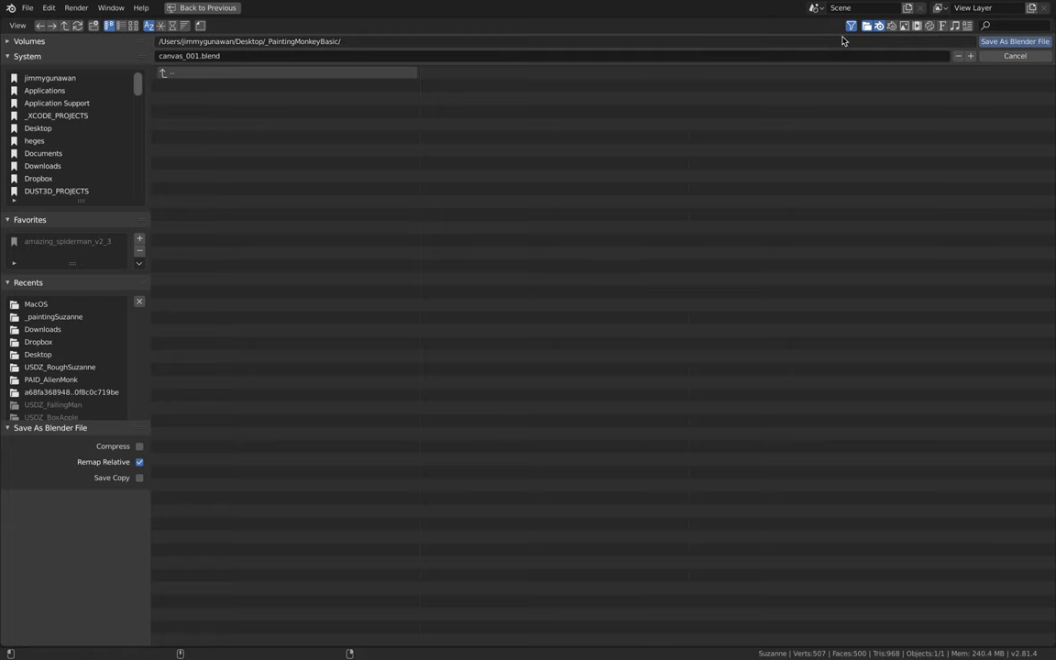
{"action": "left_click", "coordinate": [1000, 41]}
Change the viewport shading to the light blue MatCap
{"action": "mouse_move", "coordinate": [523, 288]}
{"action": "middle_mouse_down"}
{"action": "mouse_move", "coordinate": [322, 272]}
{"action": "mouse_move", "coordinate": [502, 317]}
{"action": "mouse_move", "coordinate": [385, 311]}
{"action": "mouse_move", "coordinate": [302, 238]}
{"action": "mouse_move", "coordinate": [472, 302]}
{"action": "middle_mouse_up"}
{"action": "left_click", "coordinate": [860, 41]}
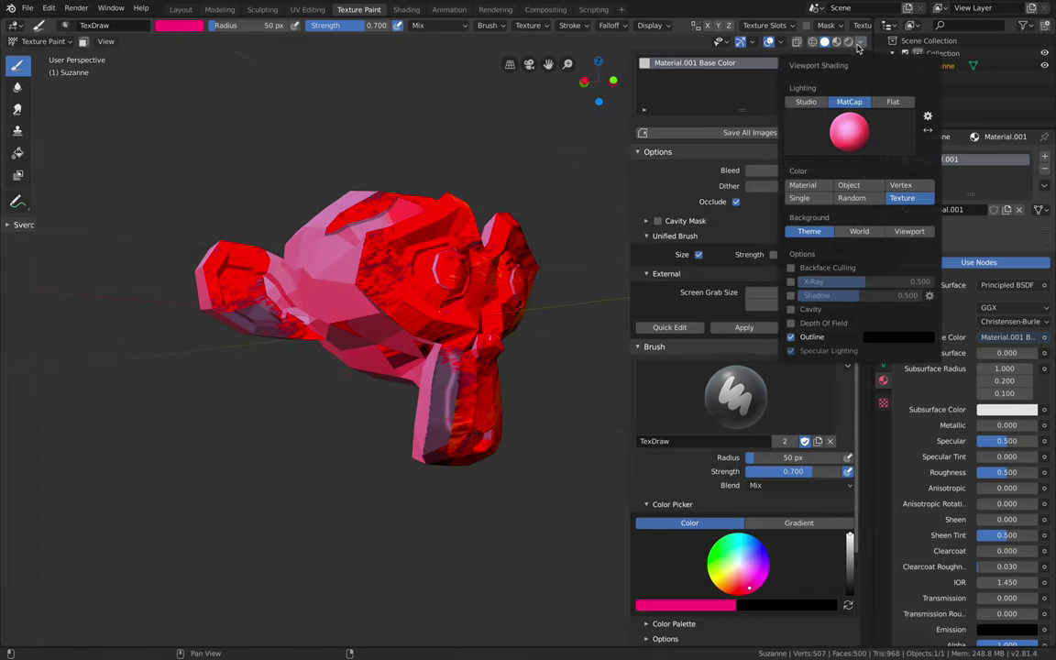
{"action": "left_click", "coordinate": [837, 134]}
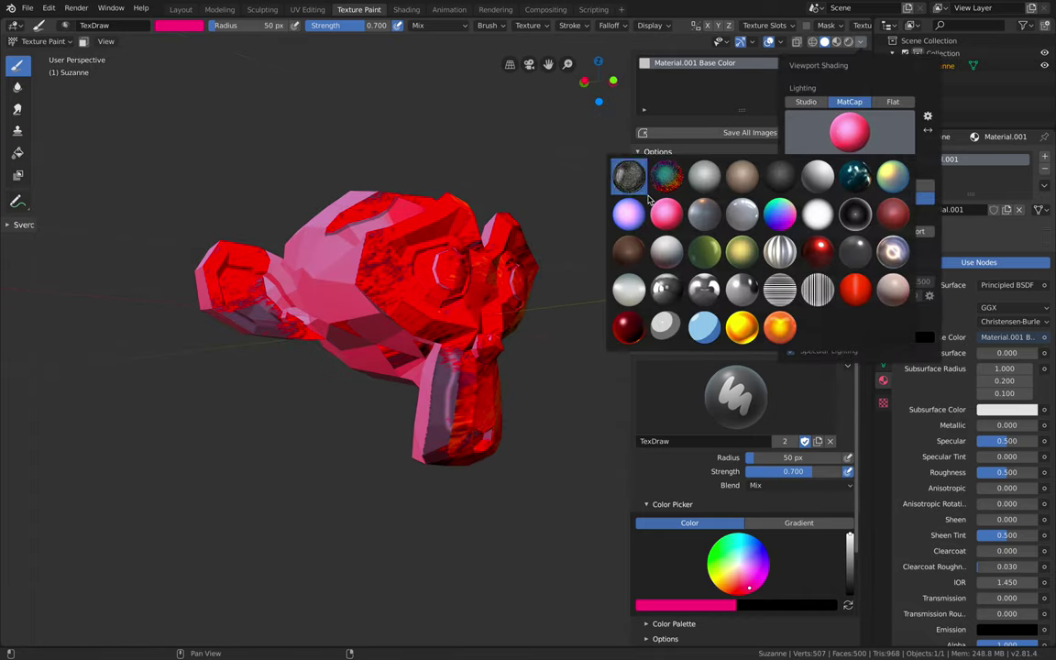
{"action": "left_click", "coordinate": [704, 325]}
{"action": "middle_click_drag", "start_coordinate": [501, 212], "coordinate": [470, 268]}
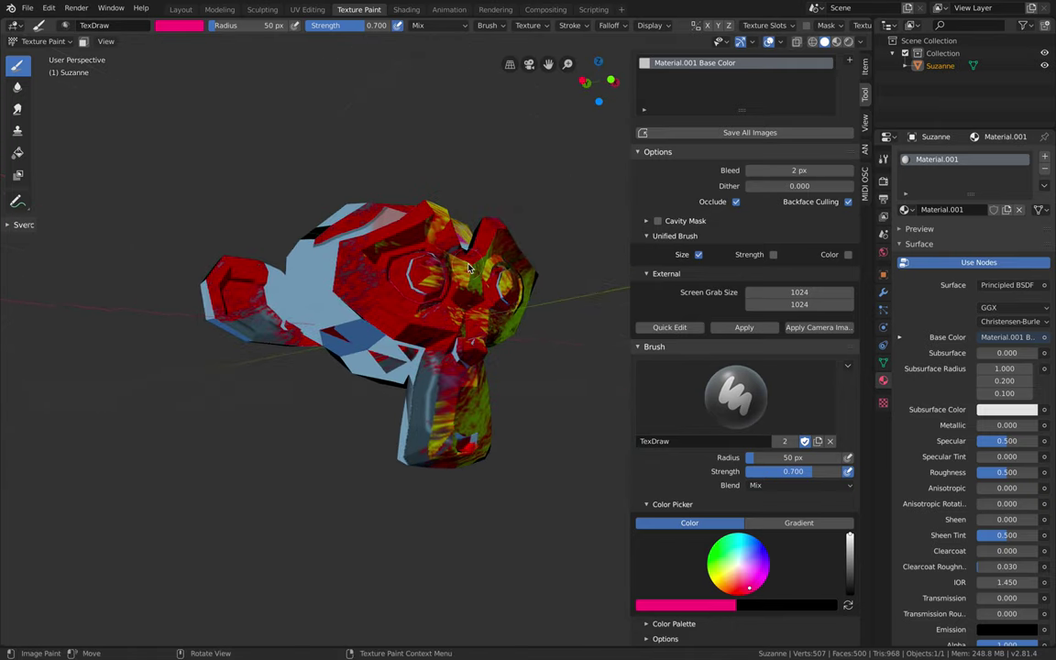
Switch to Object Mode and add a Subdivision Surface modifier with 2 levels to the monkey
{"action": "left_click", "coordinate": [38, 41]}
{"action": "left_click", "coordinate": [36, 53]}
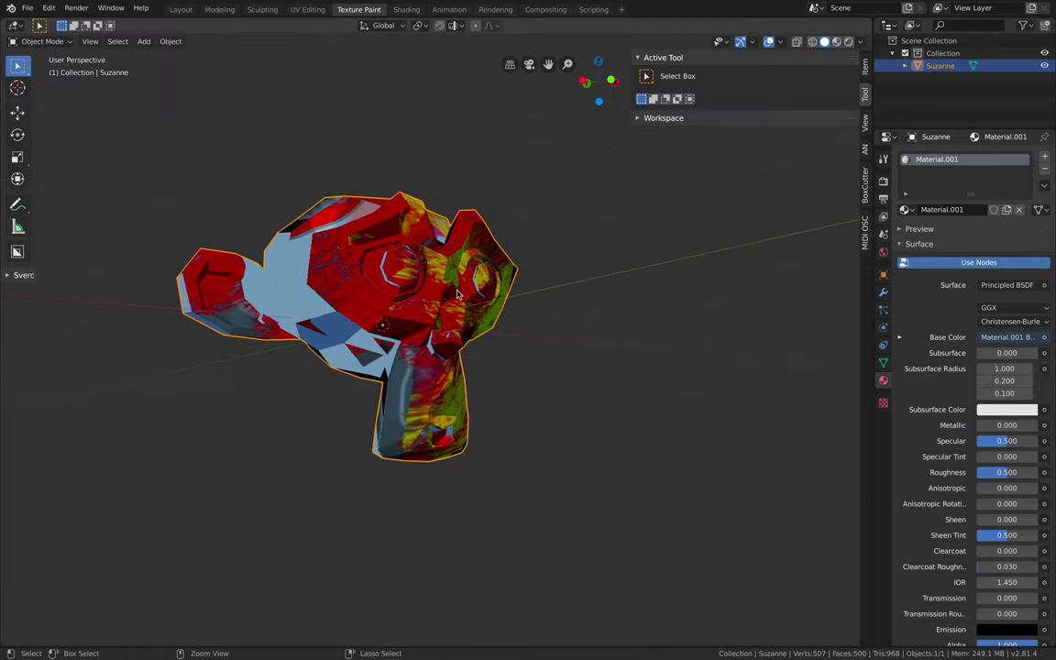
{"action": "key", "text": "ctrl+1"}
{"action": "key", "text": "ctrl+2"}
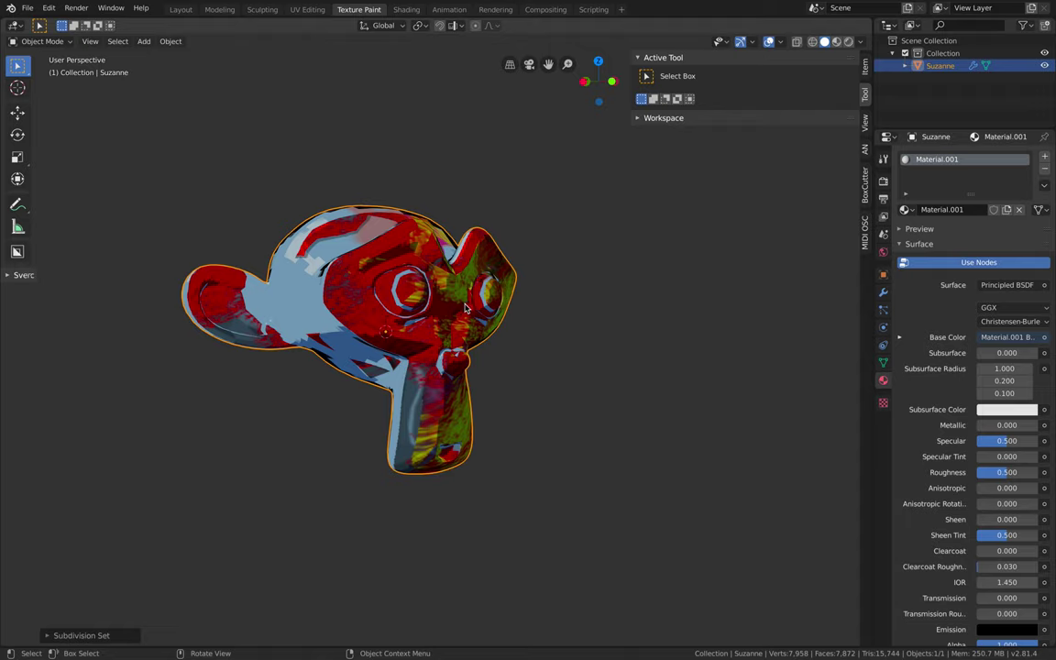
{"action": "left_click", "coordinate": [883, 293]}
{"action": "middle_click_drag", "start_coordinate": [547, 311], "coordinate": [468, 270]}
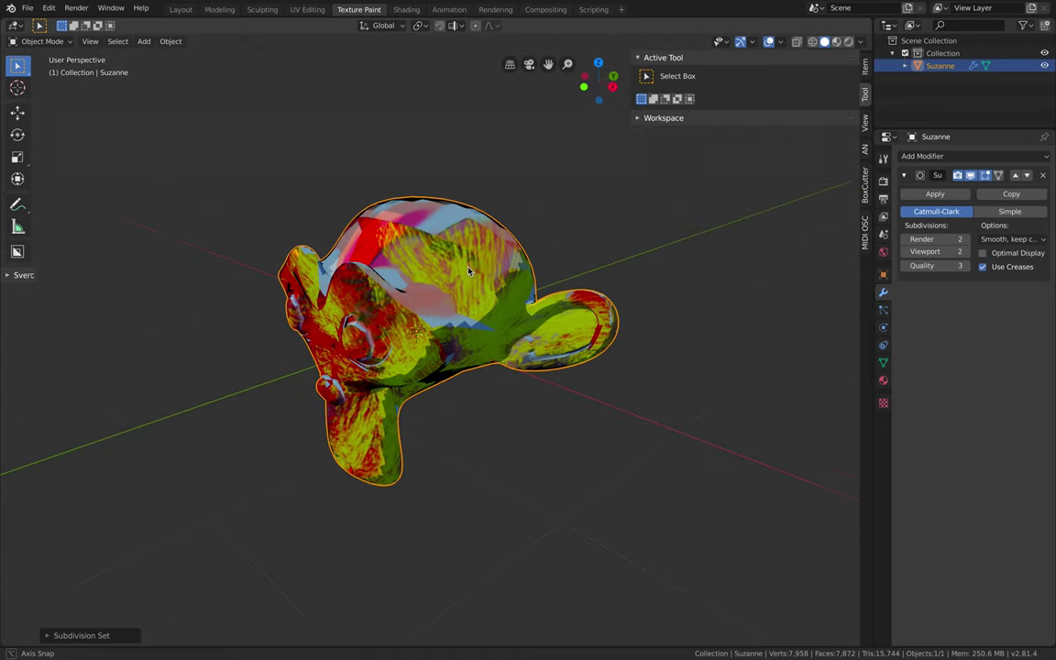
Shade the monkey mesh smooth
{"action": "right_click", "coordinate": [466, 286]}
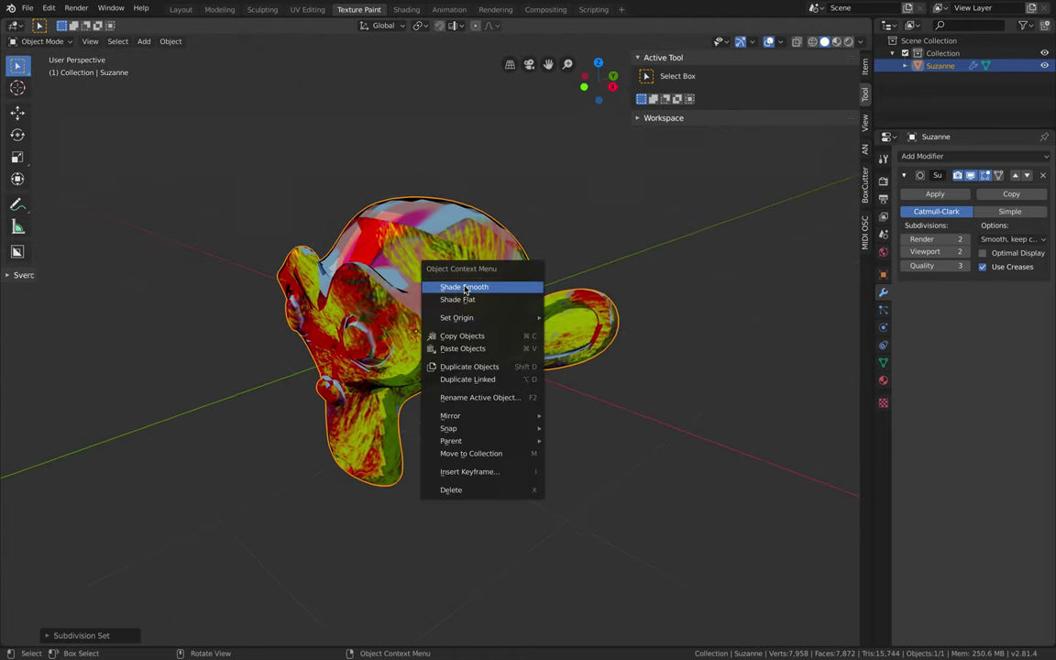
{"action": "left_click", "coordinate": [479, 288]}
{"action": "middle_click_drag", "start_coordinate": [423, 260], "coordinate": [554, 307]}
{"action": "scroll", "coordinate": [559, 302], "scroll_direction": "down", "scroll_amount": 1}
{"action": "scroll", "coordinate": [642, 275], "scroll_direction": "down", "scroll_amount": 1}
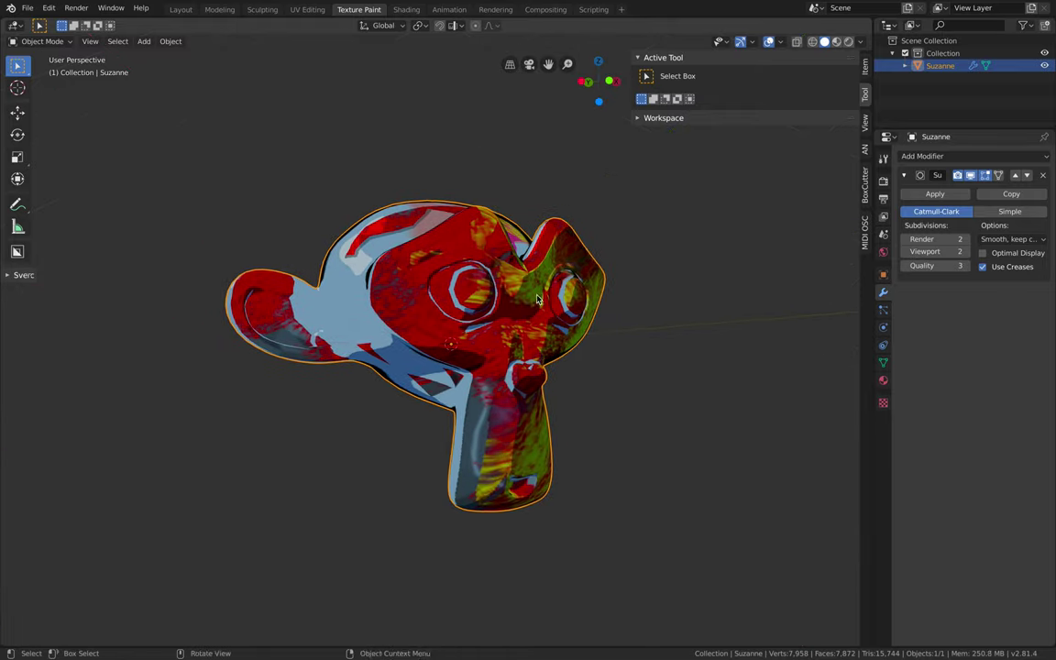
Remove the Subdivision Surface modifier from the monkey
{"action": "middle_click_drag", "start_coordinate": [480, 213], "coordinate": [478, 219]}
{"action": "middle_click_drag", "start_coordinate": [561, 275], "coordinate": [565, 283]}
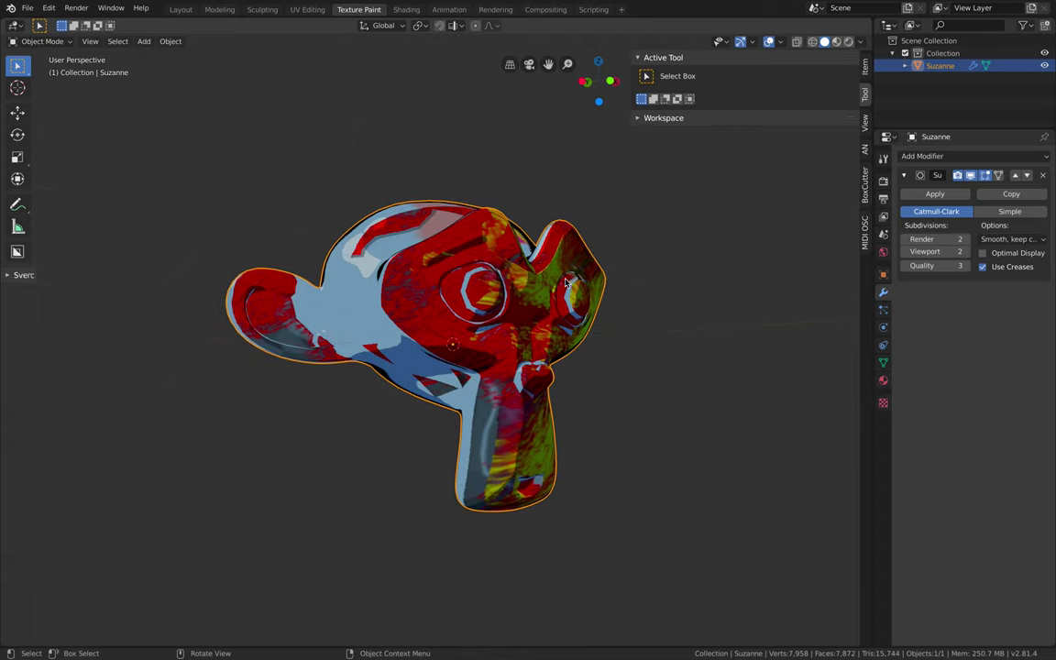
{"action": "left_click", "coordinate": [1043, 177]}
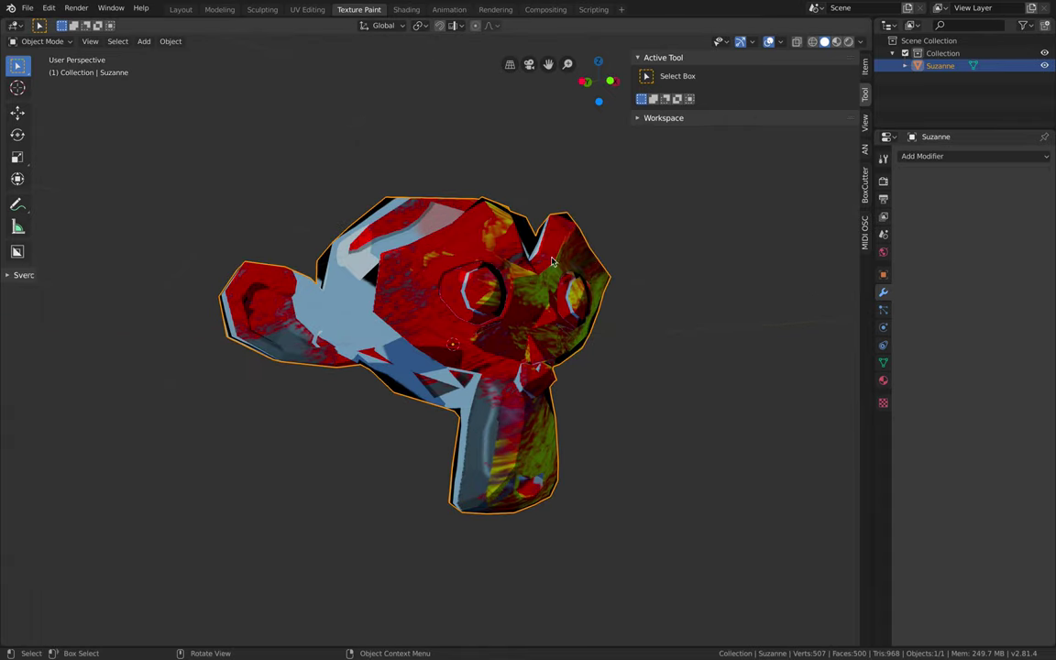
Add a Bevel modifier with its default settings to the monkey and turn it to a side view
{"action": "left_click", "coordinate": [950, 157]}
{"action": "left_click", "coordinate": [844, 198]}
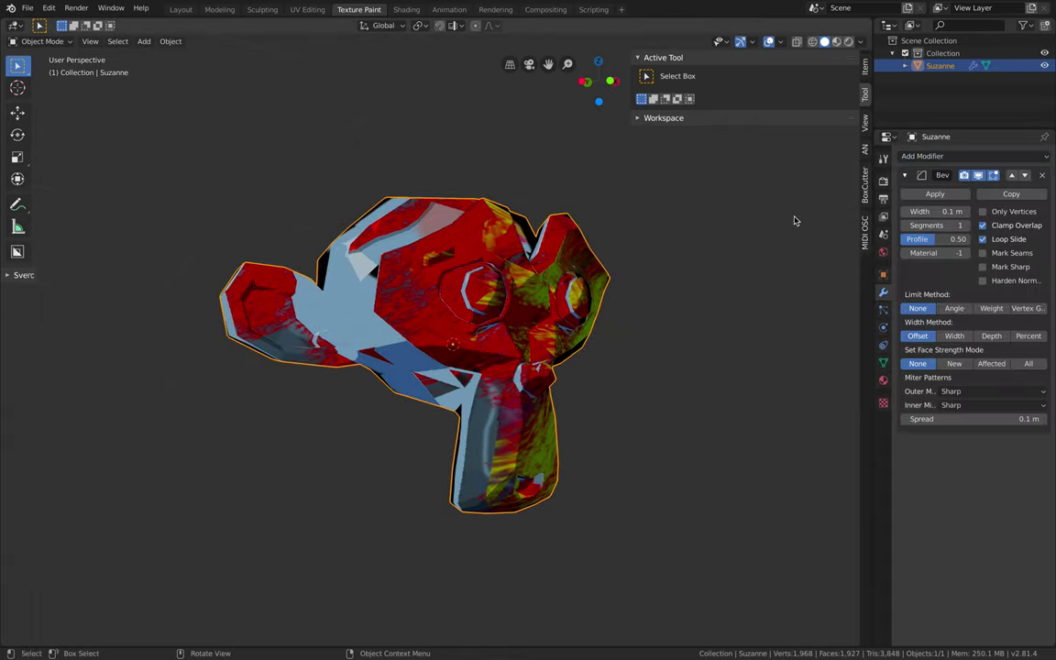
{"action": "middle_click_drag", "start_coordinate": [793, 219], "coordinate": [622, 265]}
{"action": "scroll", "coordinate": [724, 221], "scroll_direction": "up", "scroll_amount": 1}
{"action": "scroll", "coordinate": [620, 256], "scroll_direction": "up", "scroll_amount": 1}
{"action": "scroll", "coordinate": [619, 256], "scroll_direction": "down", "scroll_amount": 1}
{"action": "middle_click_drag", "start_coordinate": [703, 186], "coordinate": [697, 194]}
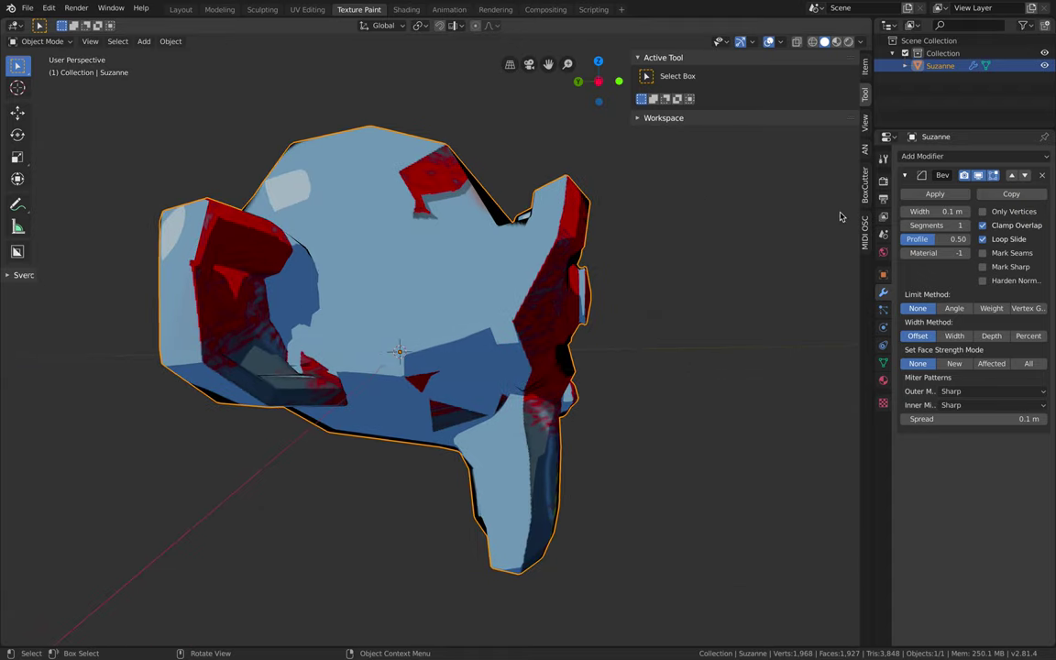
Switch the monkey back to Texture Paint mode and save all its texture images
{"action": "left_click", "coordinate": [866, 120]}
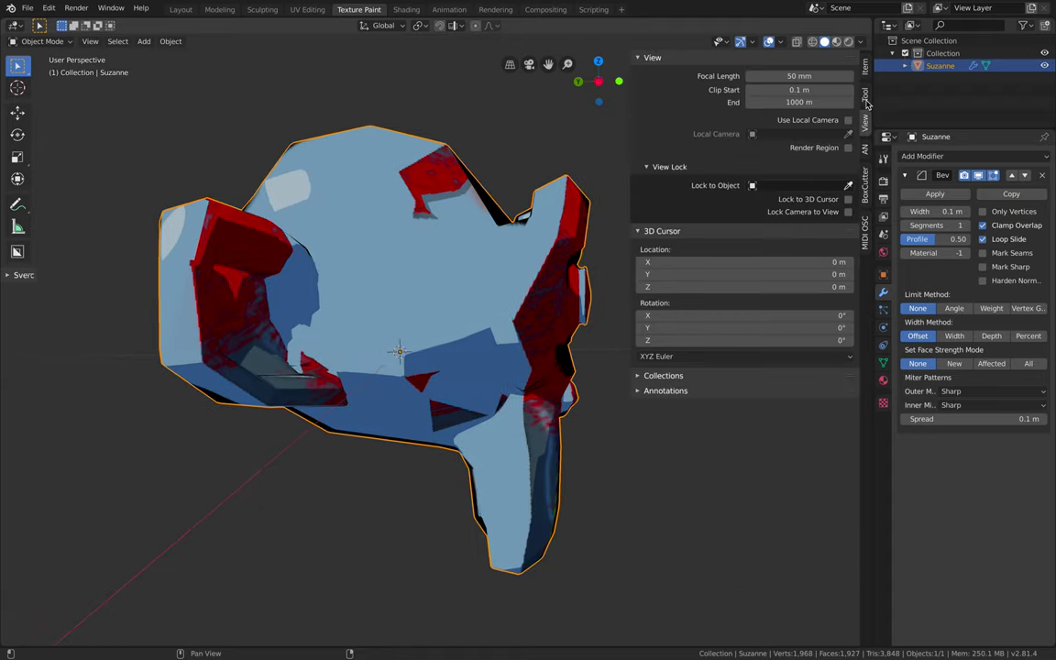
{"action": "left_click", "coordinate": [866, 101]}
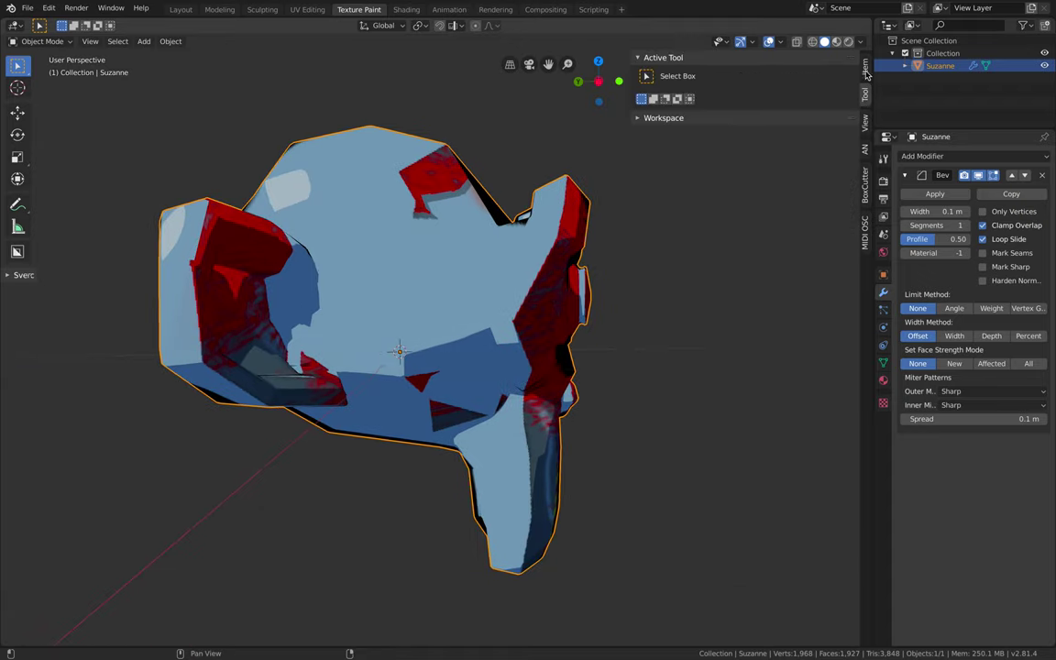
{"action": "left_click", "coordinate": [303, 10]}
{"action": "left_click", "coordinate": [359, 11]}
{"action": "left_click", "coordinate": [28, 7]}
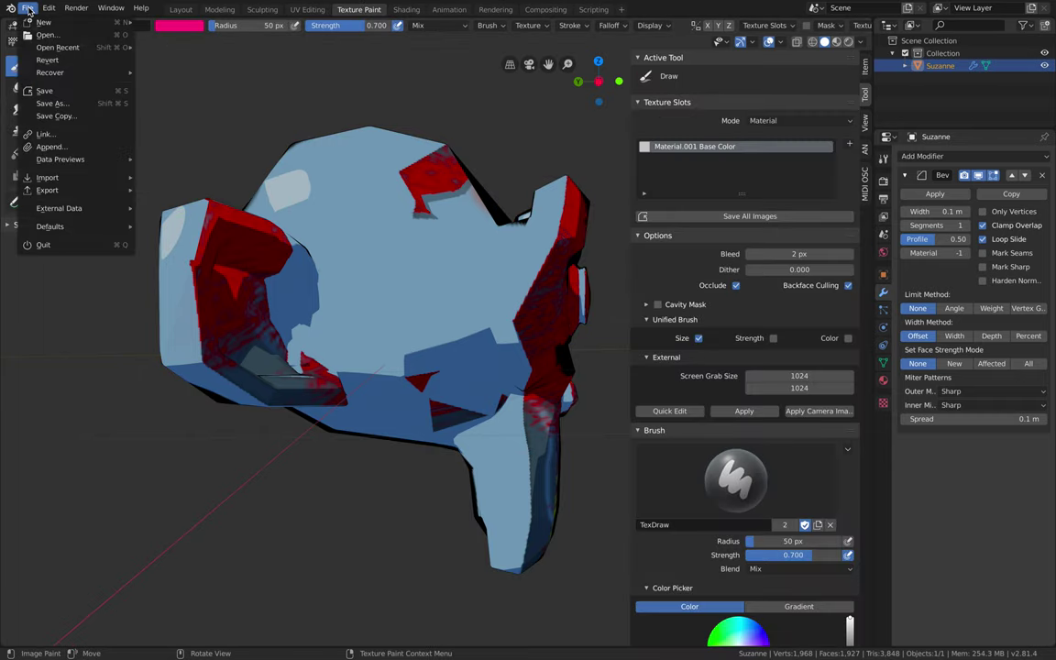
{"action": "left_click", "coordinate": [59, 84]}
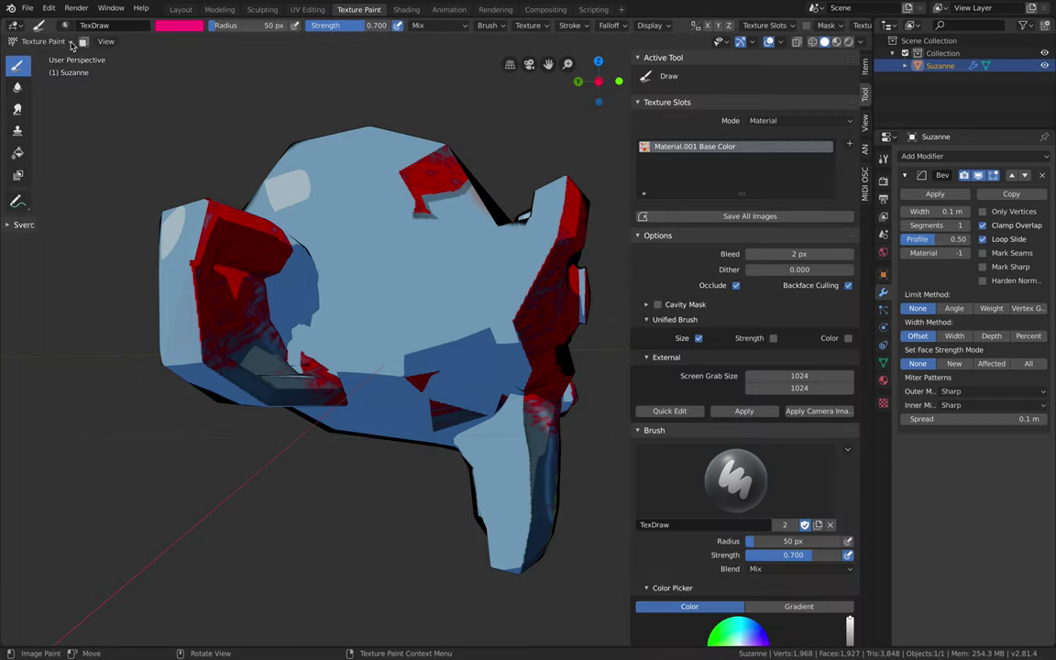
{"action": "left_click", "coordinate": [71, 46]}
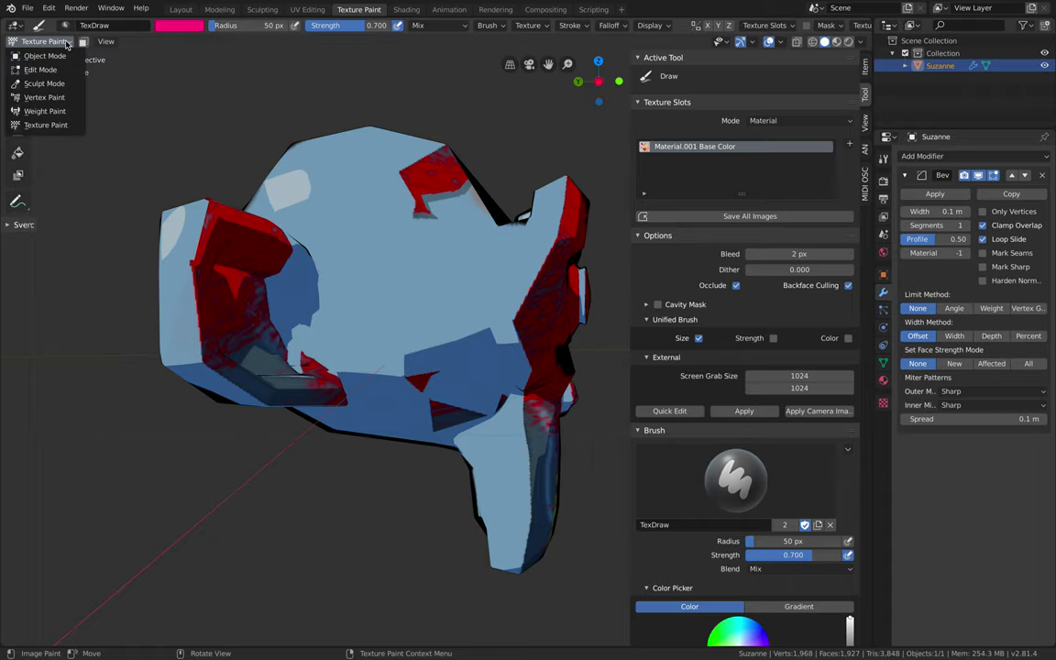
{"action": "left_click", "coordinate": [764, 24]}
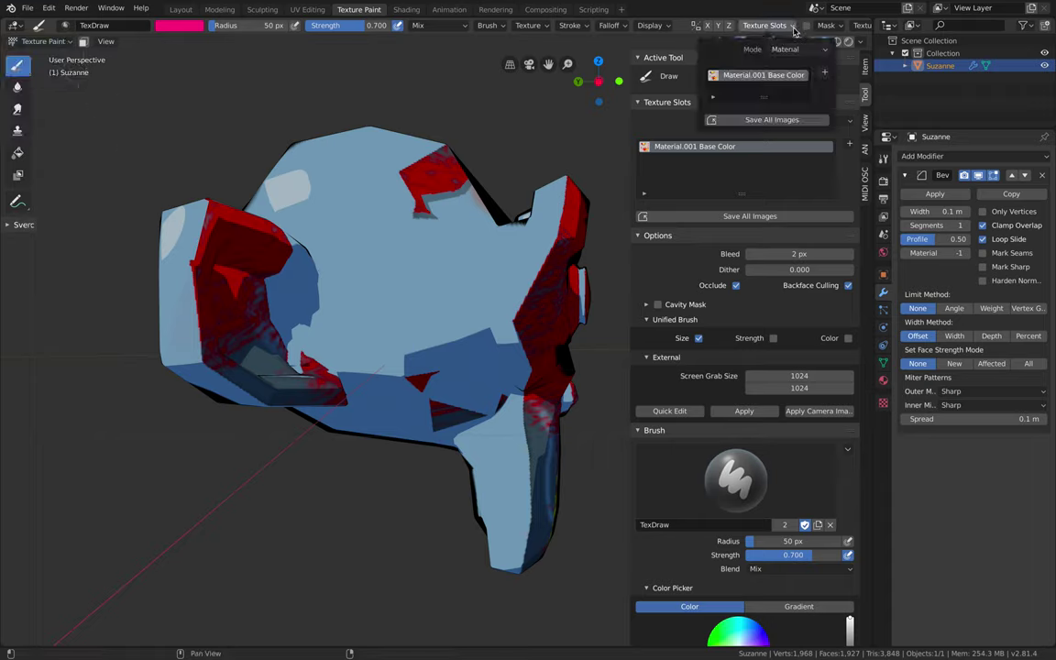
{"action": "left_click", "coordinate": [771, 121]}
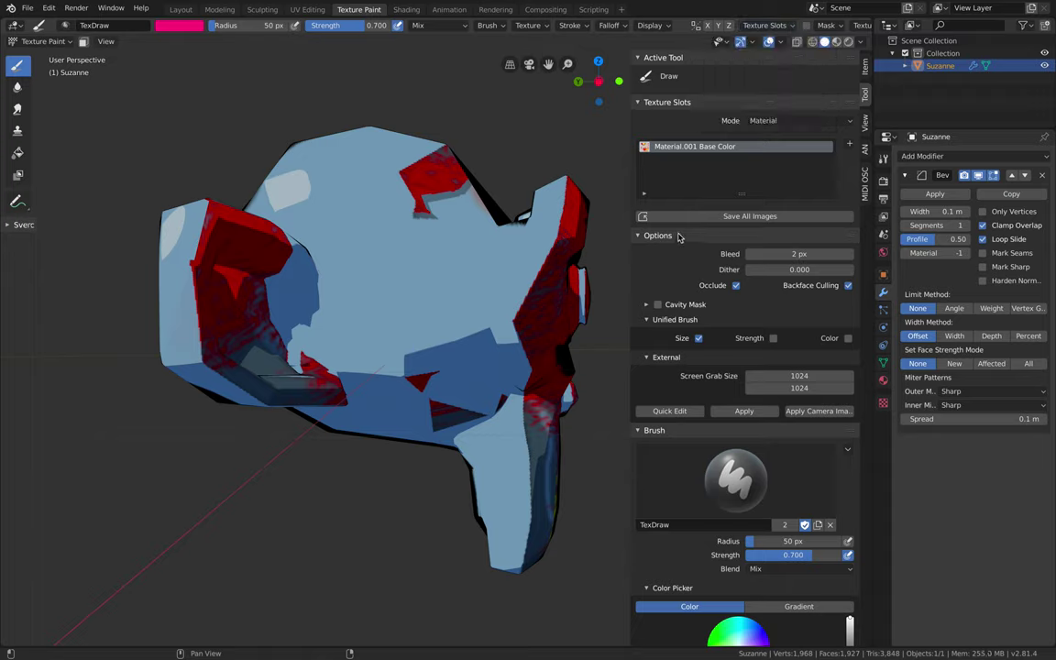
Set the external screen grab size to 1280 by 1280 pixels
{"action": "left_click", "coordinate": [802, 376]}
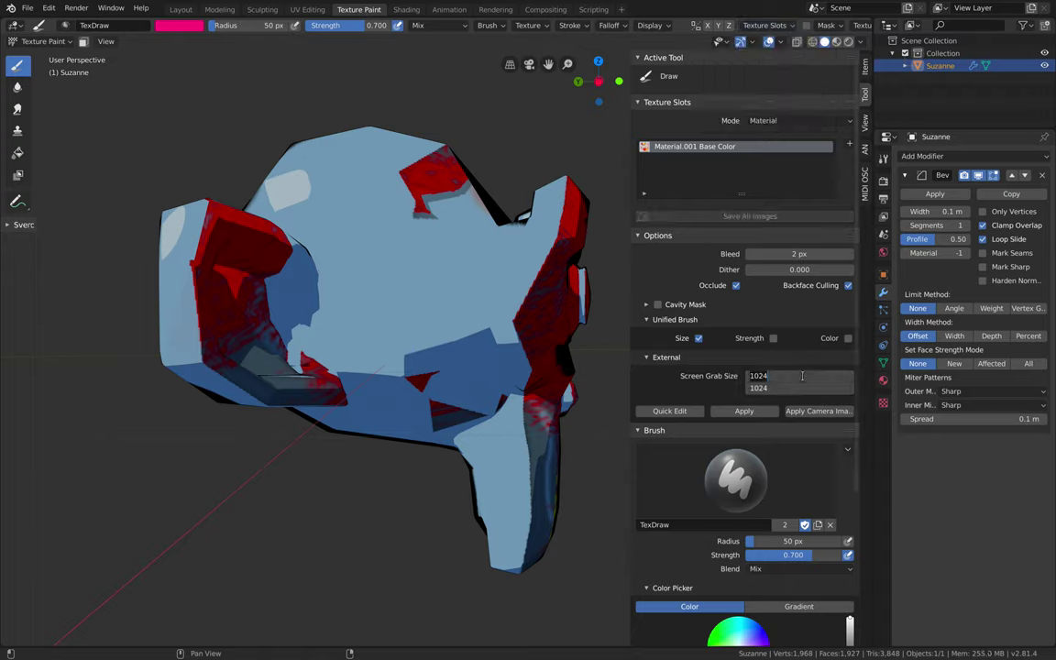
{"action": "key", "text": "Return"}
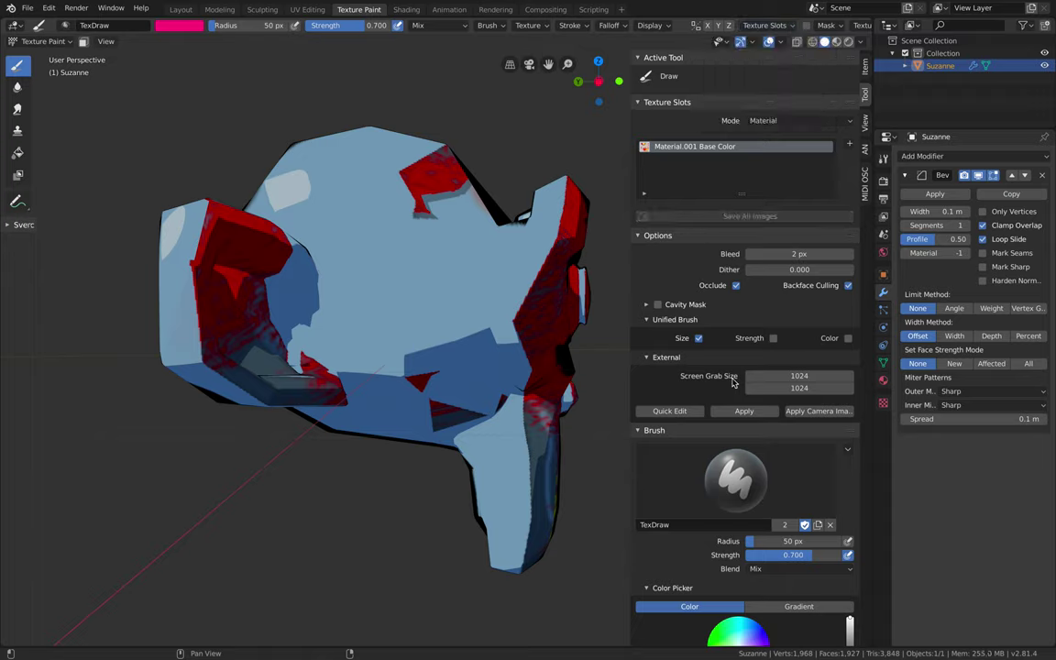
{"action": "left_click", "coordinate": [785, 376]}
{"action": "type", "text": "1280"}
{"action": "key", "text": "Return"}
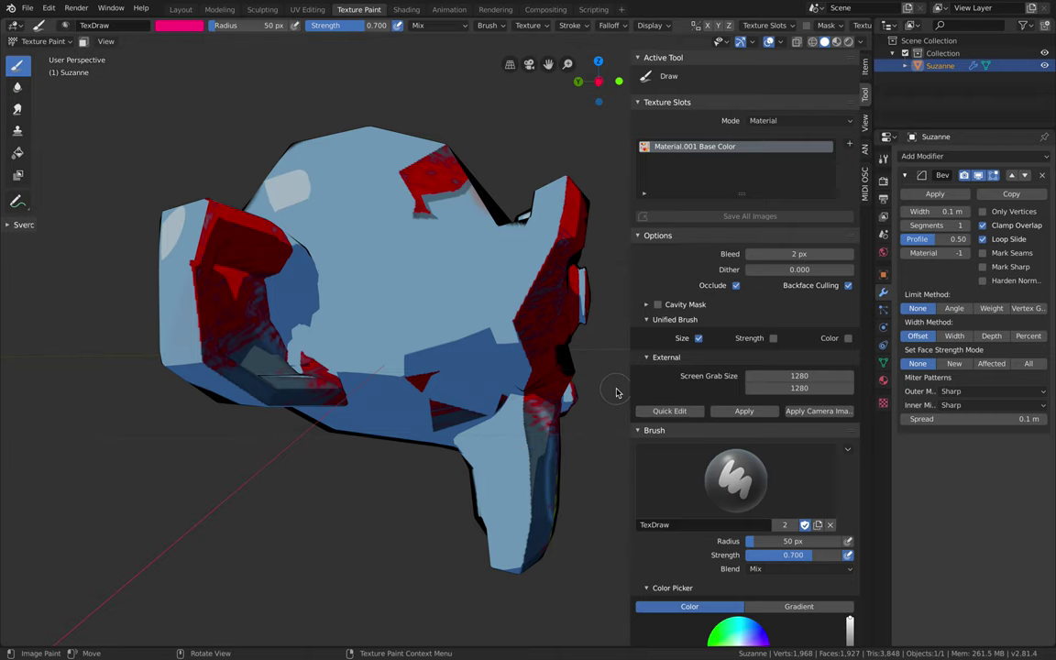
Switch to Krita and bring up the captured side view canvas_001_Suzanne.png for painting
{"action": "key", "text": "ctrl+Left"}
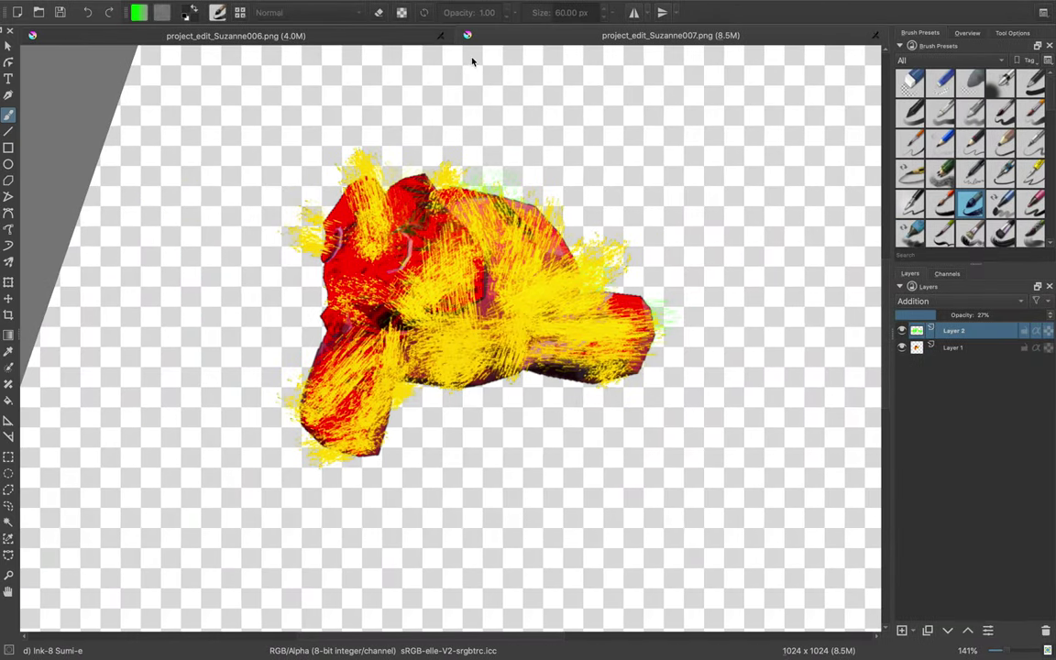
{"action": "key", "text": "ctrl+Right"}
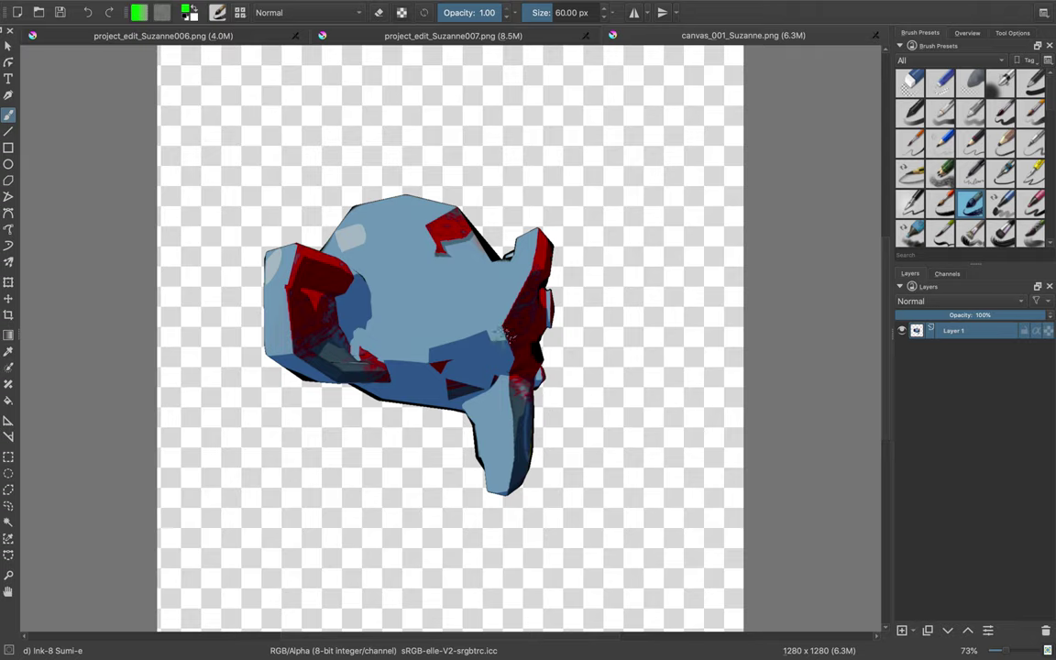
{"action": "scroll", "coordinate": [386, 314], "scroll_direction": "up", "scroll_amount": 1}
{"action": "scroll", "coordinate": [387, 314], "scroll_direction": "down", "scroll_amount": 1}
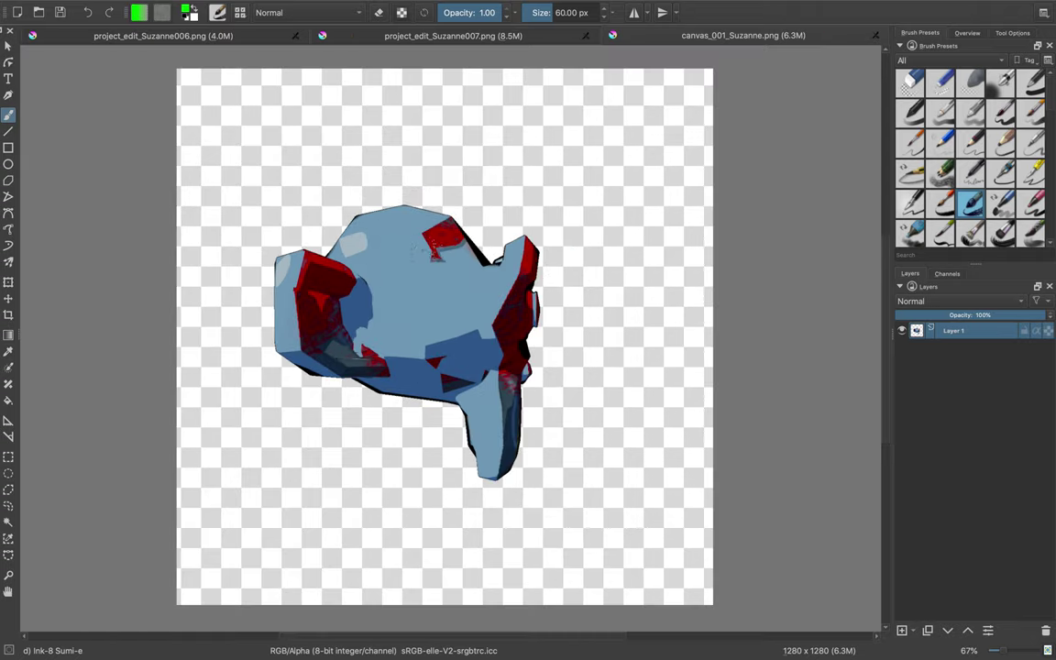
Choose a bright red and paint rough brush strokes over the monkey's head, ear, face edge and jaw
{"action": "right_click", "coordinate": [423, 277]}
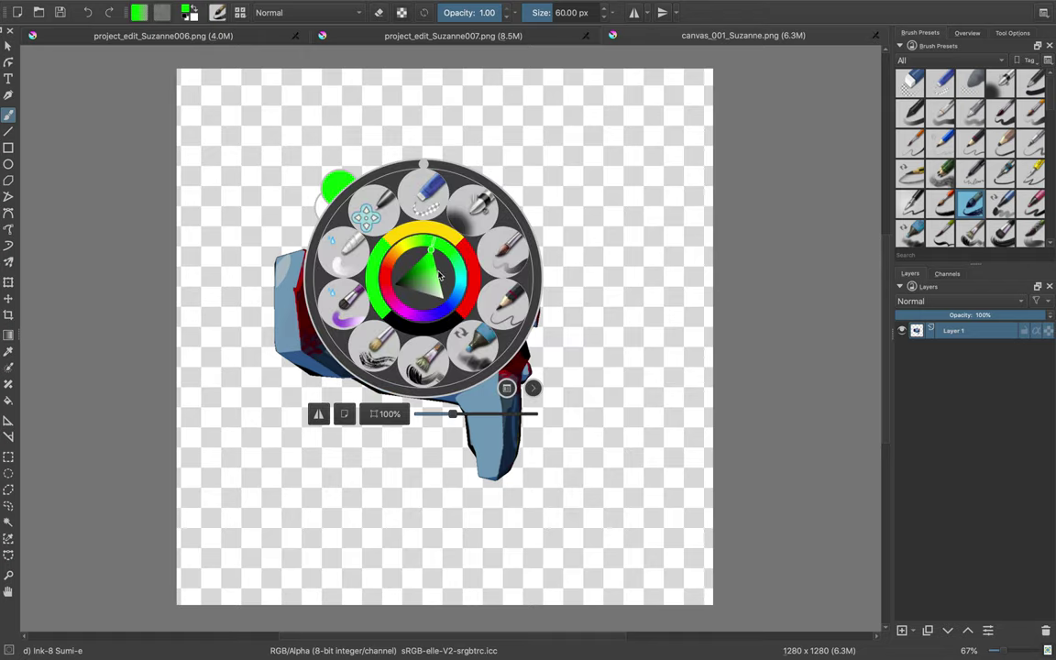
{"action": "mouse_move", "coordinate": [455, 257]}
{"action": "left_mouse_down"}
{"action": "mouse_move", "coordinate": [414, 244]}
{"action": "mouse_move", "coordinate": [388, 268]}
{"action": "mouse_move", "coordinate": [380, 179]}
{"action": "left_mouse_up"}
{"action": "left_click", "coordinate": [540, 237]}
{"action": "mouse_move", "coordinate": [426, 234]}
{"action": "left_mouse_down"}
{"action": "mouse_move", "coordinate": [438, 209]}
{"action": "mouse_move", "coordinate": [334, 229]}
{"action": "mouse_move", "coordinate": [264, 270]}
{"action": "left_mouse_up"}
{"action": "mouse_move", "coordinate": [316, 308]}
{"action": "left_mouse_down"}
{"action": "mouse_move", "coordinate": [280, 328]}
{"action": "mouse_move", "coordinate": [312, 383]}
{"action": "left_mouse_up"}
{"action": "left_click_drag", "start_coordinate": [341, 353], "coordinate": [347, 385]}
{"action": "left_click_drag", "start_coordinate": [374, 365], "coordinate": [381, 391]}
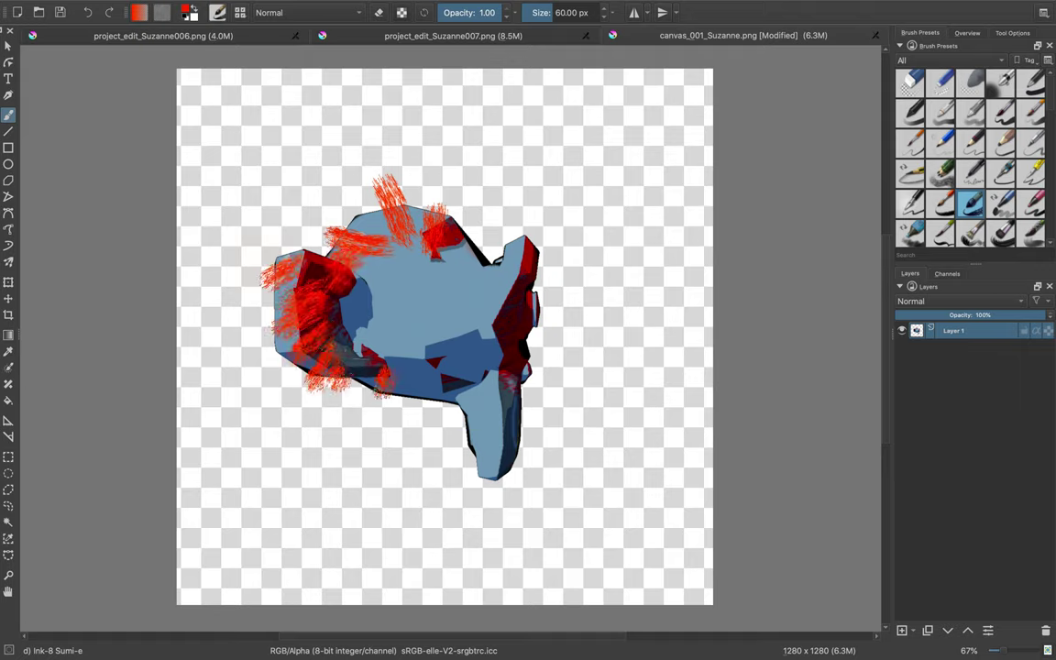
{"action": "mouse_move", "coordinate": [458, 374]}
{"action": "left_mouse_down"}
{"action": "mouse_move", "coordinate": [451, 454]}
{"action": "mouse_move", "coordinate": [483, 503]}
{"action": "left_mouse_up"}
{"action": "mouse_move", "coordinate": [525, 367]}
{"action": "left_mouse_down"}
{"action": "mouse_move", "coordinate": [474, 220]}
{"action": "mouse_move", "coordinate": [394, 263]}
{"action": "left_mouse_up"}
{"action": "mouse_move", "coordinate": [371, 234]}
{"action": "left_mouse_down"}
{"action": "mouse_move", "coordinate": [326, 270]}
{"action": "mouse_move", "coordinate": [316, 302]}
{"action": "left_mouse_up"}
{"action": "left_click_drag", "start_coordinate": [377, 291], "coordinate": [350, 326]}
{"action": "mouse_move", "coordinate": [412, 294]}
{"action": "left_mouse_down"}
{"action": "mouse_move", "coordinate": [390, 335]}
{"action": "mouse_move", "coordinate": [413, 348]}
{"action": "left_mouse_up"}
{"action": "left_click_drag", "start_coordinate": [454, 344], "coordinate": [481, 366]}
{"action": "left_click_drag", "start_coordinate": [458, 248], "coordinate": [424, 286]}
Choose cyan and paint broad strokes across the monkey's head, ear and face over the red
{"action": "right_click", "coordinate": [463, 305]}
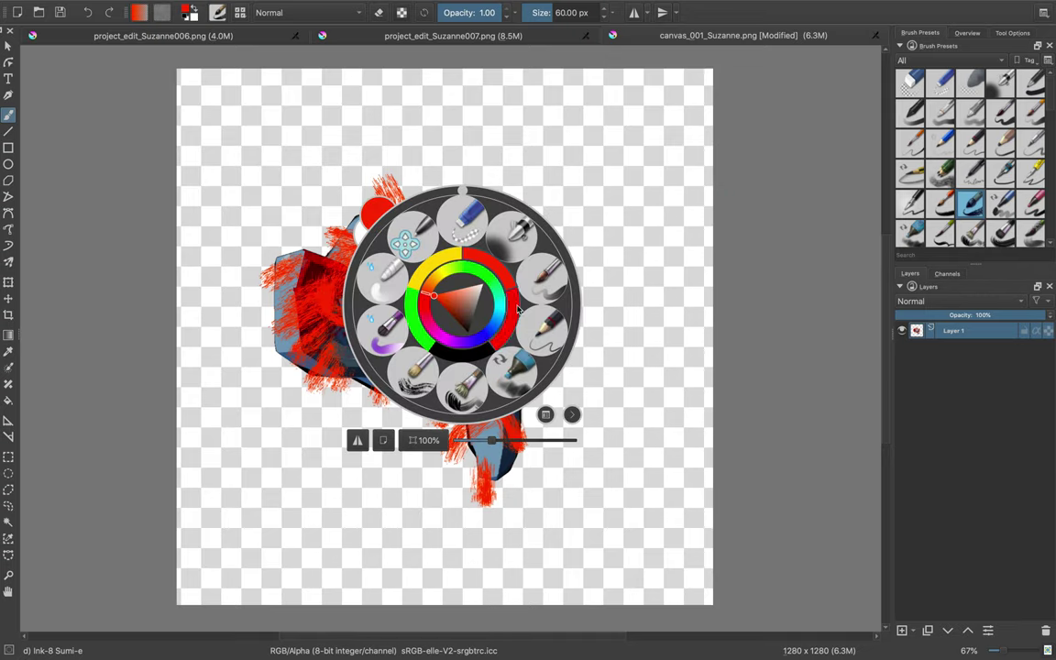
{"action": "left_click", "coordinate": [502, 310]}
{"action": "left_click", "coordinate": [624, 211]}
{"action": "left_click_drag", "start_coordinate": [444, 250], "coordinate": [403, 301]}
{"action": "mouse_move", "coordinate": [465, 282]}
{"action": "left_mouse_down"}
{"action": "mouse_move", "coordinate": [408, 323]}
{"action": "mouse_move", "coordinate": [401, 206]}
{"action": "mouse_move", "coordinate": [321, 197]}
{"action": "mouse_move", "coordinate": [284, 302]}
{"action": "mouse_move", "coordinate": [312, 334]}
{"action": "mouse_move", "coordinate": [248, 275]}
{"action": "left_mouse_up"}
{"action": "mouse_move", "coordinate": [385, 303]}
{"action": "left_mouse_down"}
{"action": "mouse_move", "coordinate": [449, 320]}
{"action": "mouse_move", "coordinate": [438, 375]}
{"action": "mouse_move", "coordinate": [445, 426]}
{"action": "mouse_move", "coordinate": [445, 229]}
{"action": "left_mouse_up"}
{"action": "mouse_move", "coordinate": [475, 275]}
{"action": "left_mouse_down"}
{"action": "mouse_move", "coordinate": [513, 245]}
{"action": "mouse_move", "coordinate": [536, 303]}
{"action": "left_mouse_up"}
{"action": "mouse_move", "coordinate": [495, 243]}
{"action": "left_mouse_down"}
{"action": "mouse_move", "coordinate": [413, 218]}
{"action": "mouse_move", "coordinate": [275, 289]}
{"action": "mouse_move", "coordinate": [413, 339]}
{"action": "mouse_move", "coordinate": [303, 312]}
{"action": "mouse_move", "coordinate": [294, 229]}
{"action": "left_mouse_up"}
Choose a violet colour and add patches of strokes over the monkey's ear, head, cheek and jaw
{"action": "right_click", "coordinate": [436, 286]}
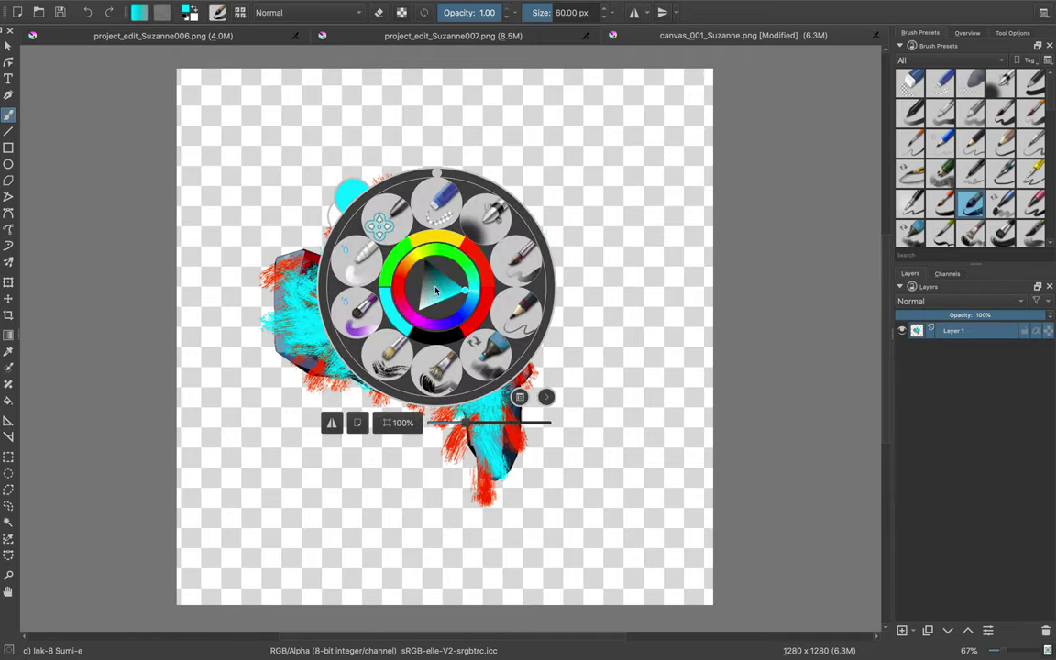
{"action": "left_click_drag", "start_coordinate": [469, 306], "coordinate": [460, 312]}
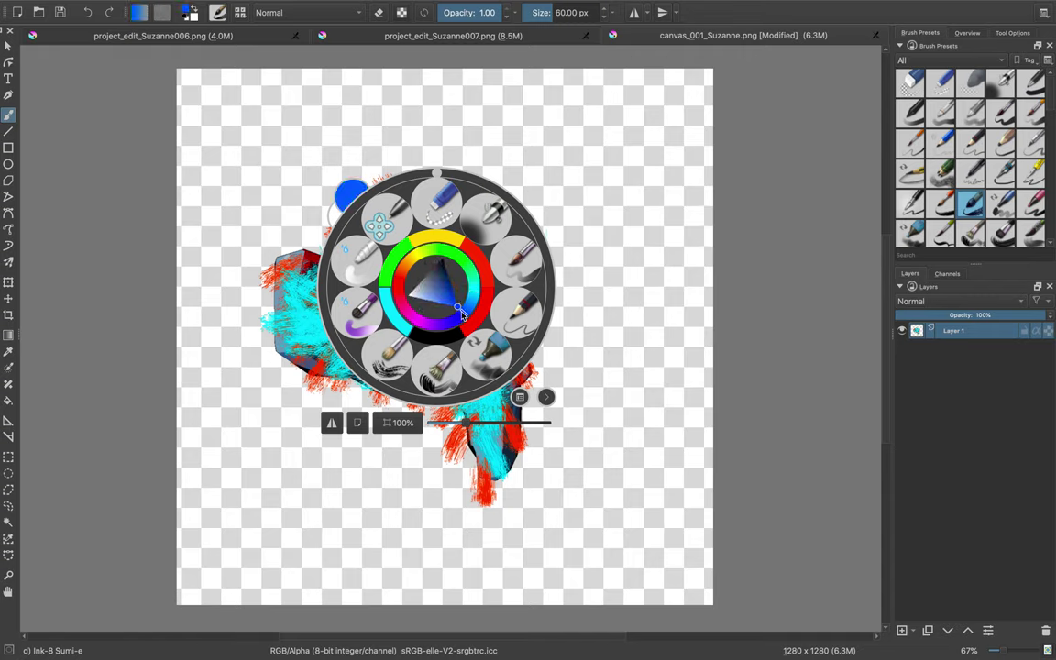
{"action": "left_click", "coordinate": [434, 322]}
{"action": "left_click", "coordinate": [615, 235]}
{"action": "mouse_move", "coordinate": [323, 216]}
{"action": "left_mouse_down"}
{"action": "mouse_move", "coordinate": [362, 243]}
{"action": "mouse_move", "coordinate": [279, 275]}
{"action": "mouse_move", "coordinate": [266, 295]}
{"action": "left_mouse_up"}
{"action": "mouse_move", "coordinate": [321, 325]}
{"action": "left_mouse_down"}
{"action": "mouse_move", "coordinate": [426, 367]}
{"action": "mouse_move", "coordinate": [454, 385]}
{"action": "mouse_move", "coordinate": [454, 408]}
{"action": "left_mouse_up"}
{"action": "left_click_drag", "start_coordinate": [403, 275], "coordinate": [367, 257]}
{"action": "left_click_drag", "start_coordinate": [431, 309], "coordinate": [518, 295]}
{"action": "left_click_drag", "start_coordinate": [453, 273], "coordinate": [440, 286]}
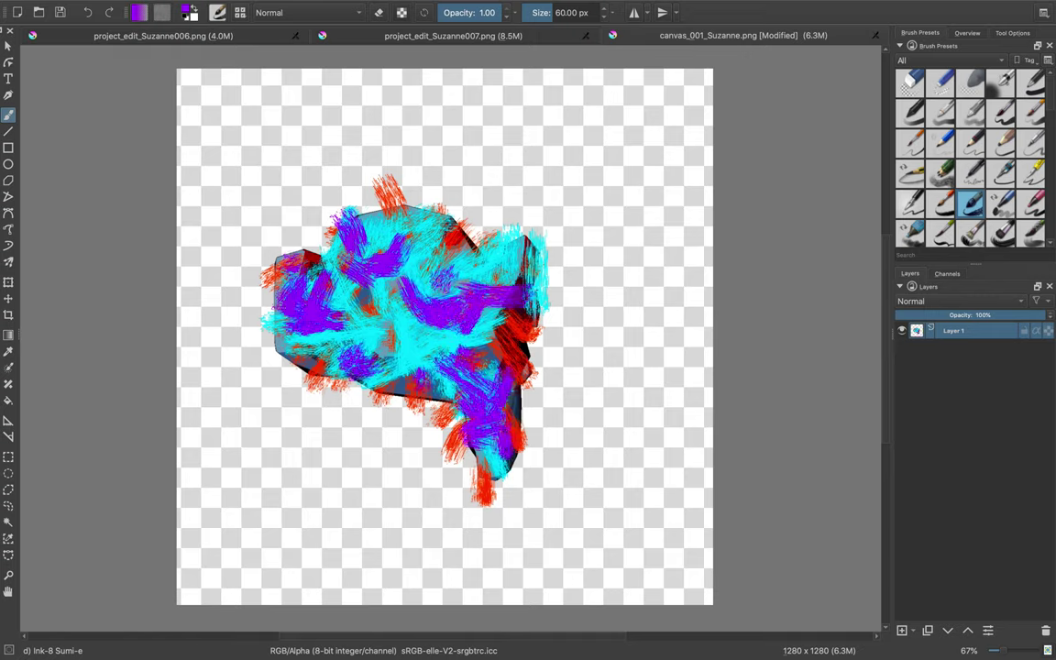
{"action": "left_click_drag", "start_coordinate": [414, 236], "coordinate": [400, 247]}
{"action": "left_click_drag", "start_coordinate": [466, 247], "coordinate": [485, 256]}
Save the painted PNG with the default export options, return to Blender and apply it onto the monkey
{"action": "key", "text": "ctrl+s"}
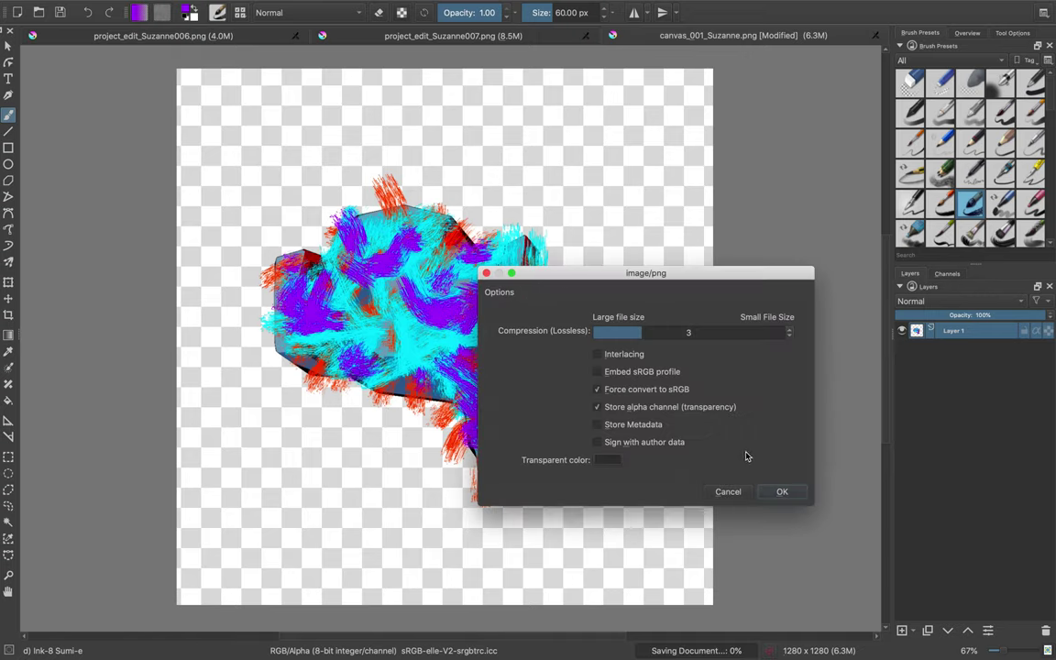
{"action": "key", "text": "Return"}
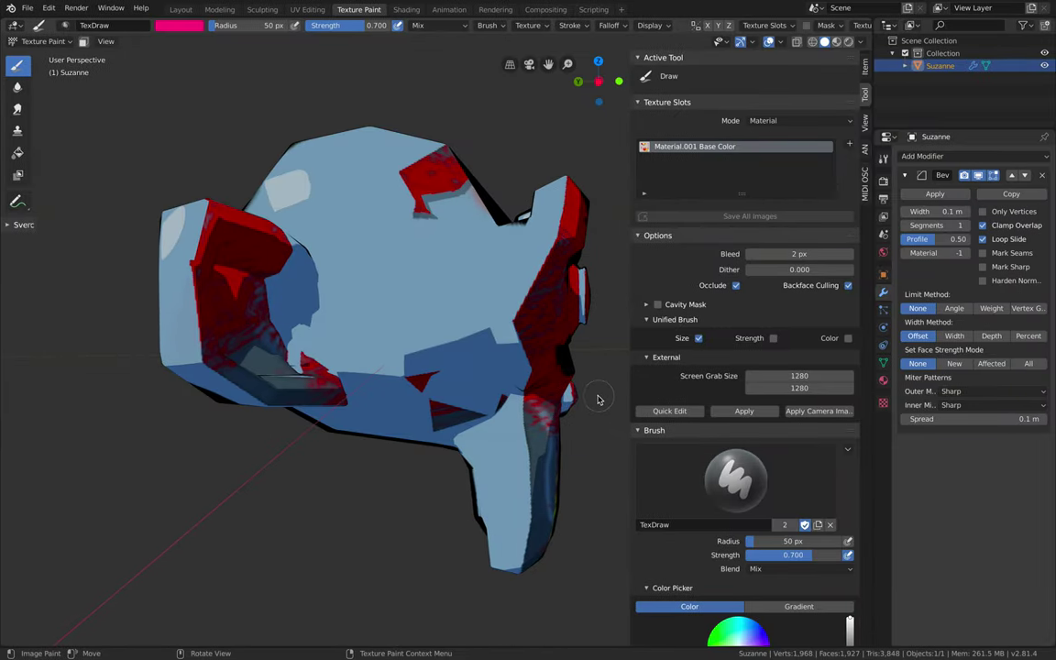
{"action": "left_click", "coordinate": [743, 410]}
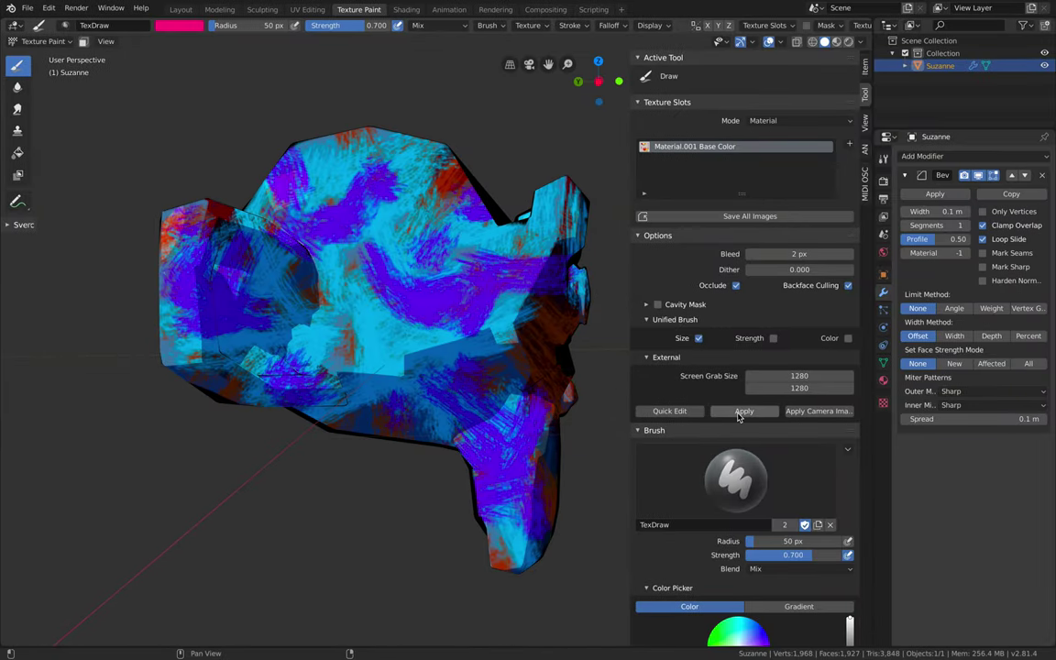
Enable screen-space Cavity in the viewport shading, with Ridge set to 0.583 and Valley to 1.450
{"action": "scroll", "coordinate": [487, 315], "scroll_direction": "down", "scroll_amount": 5}
{"action": "middle_click_drag", "start_coordinate": [487, 314], "coordinate": [523, 325]}
{"action": "scroll", "coordinate": [495, 321], "scroll_direction": "up", "scroll_amount": 4}
{"action": "middle_click_drag", "start_coordinate": [385, 303], "coordinate": [444, 298]}
{"action": "scroll", "coordinate": [505, 284], "scroll_direction": "down", "scroll_amount": 3}
{"action": "left_click", "coordinate": [860, 41]}
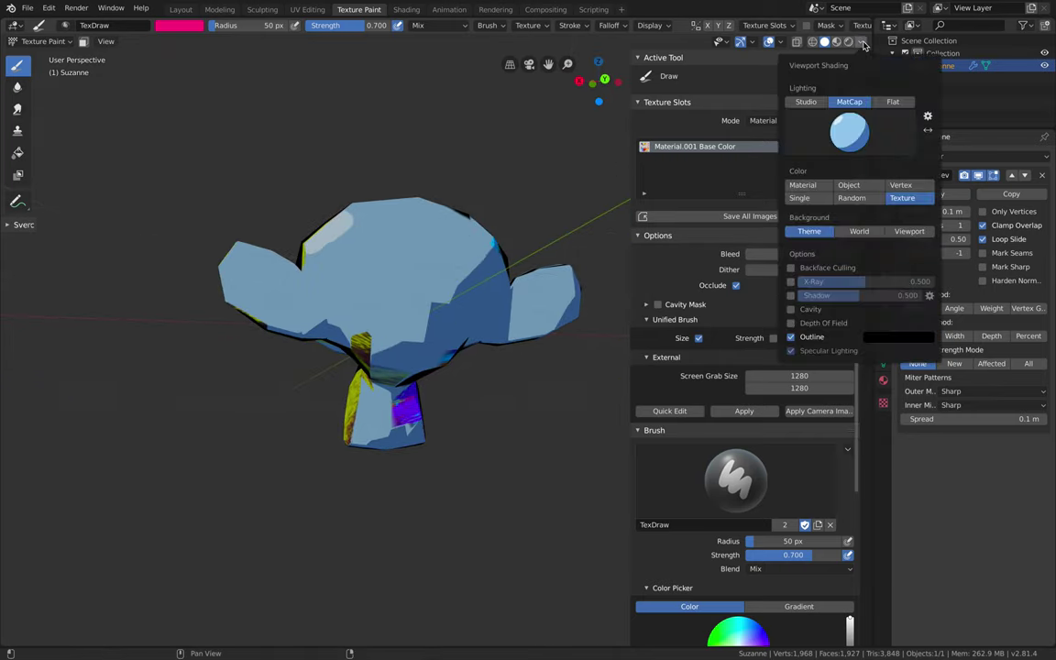
{"action": "left_click", "coordinate": [791, 309]}
{"action": "mouse_move", "coordinate": [495, 293]}
{"action": "middle_mouse_down"}
{"action": "mouse_move", "coordinate": [449, 275]}
{"action": "mouse_move", "coordinate": [465, 192]}
{"action": "mouse_move", "coordinate": [520, 234]}
{"action": "mouse_move", "coordinate": [492, 232]}
{"action": "middle_mouse_up"}
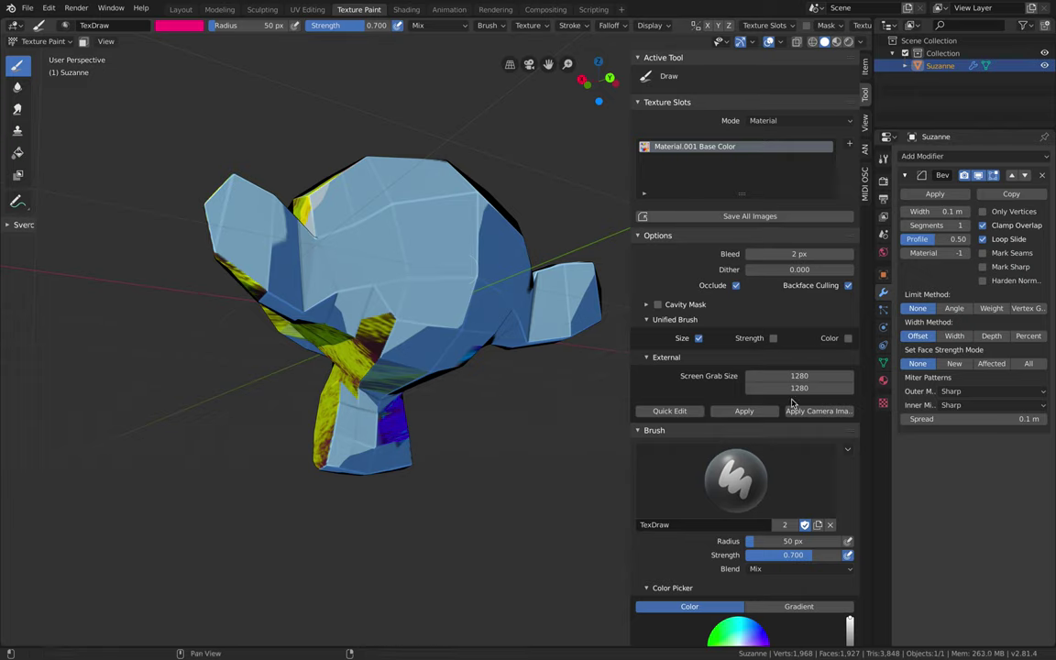
{"action": "left_click", "coordinate": [860, 42]}
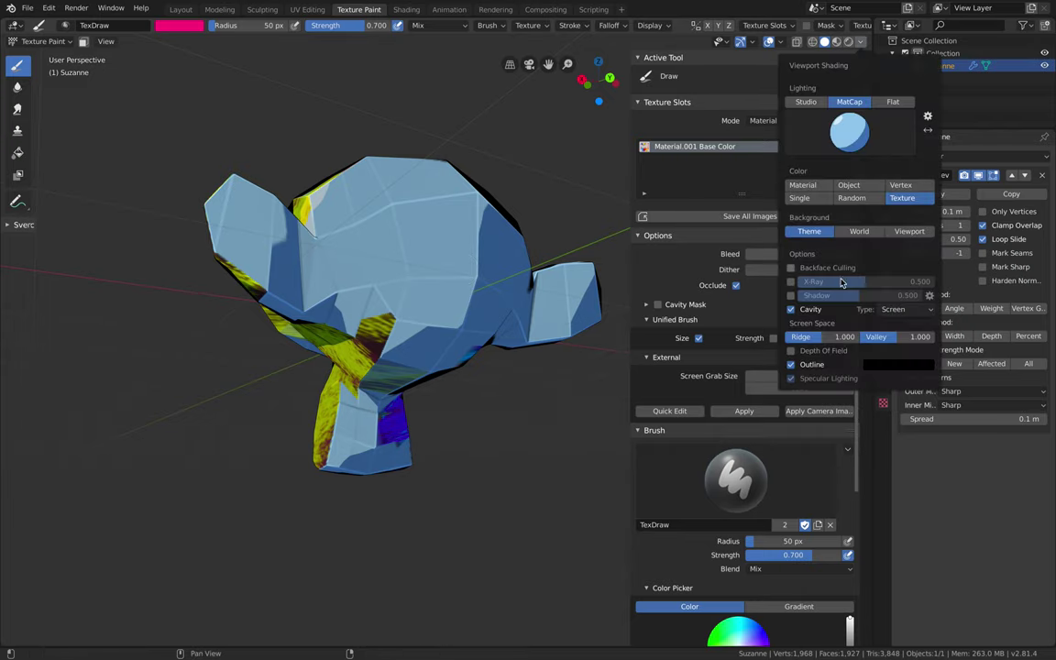
{"action": "left_click_drag", "start_coordinate": [926, 336], "coordinate": [861, 337]}
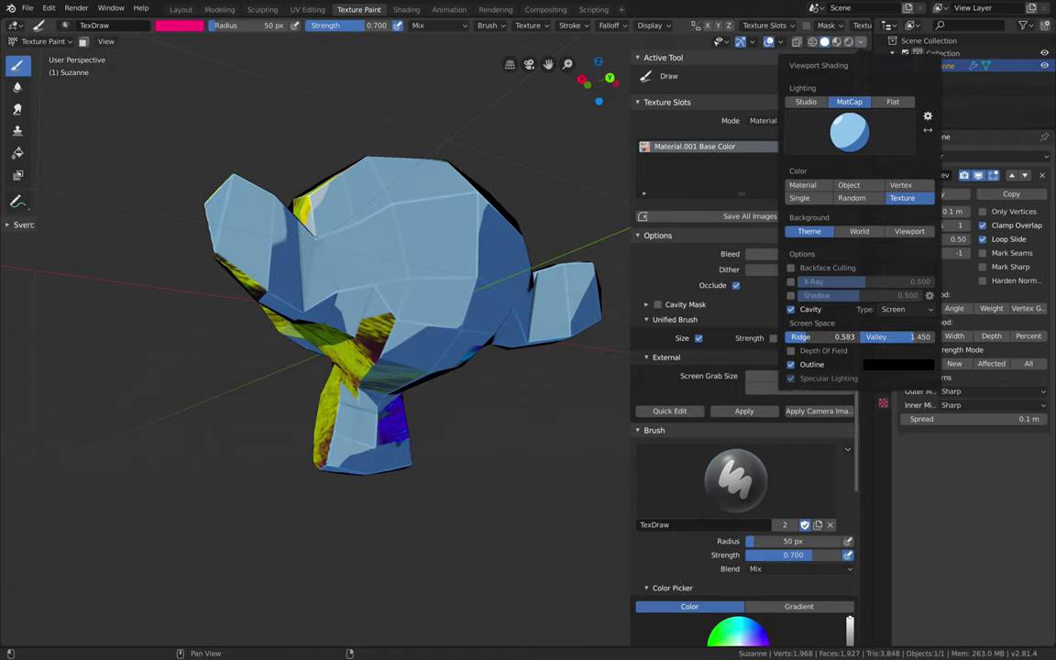
Review the painted monkey from several angles and save the canvas_001.blend project
{"action": "mouse_move", "coordinate": [513, 312]}
{"action": "middle_mouse_down"}
{"action": "mouse_move", "coordinate": [448, 292]}
{"action": "mouse_move", "coordinate": [492, 223]}
{"action": "mouse_move", "coordinate": [367, 220]}
{"action": "mouse_move", "coordinate": [425, 252]}
{"action": "mouse_move", "coordinate": [414, 271]}
{"action": "mouse_move", "coordinate": [472, 203]}
{"action": "mouse_move", "coordinate": [462, 244]}
{"action": "mouse_move", "coordinate": [505, 280]}
{"action": "mouse_move", "coordinate": [456, 232]}
{"action": "middle_mouse_up"}
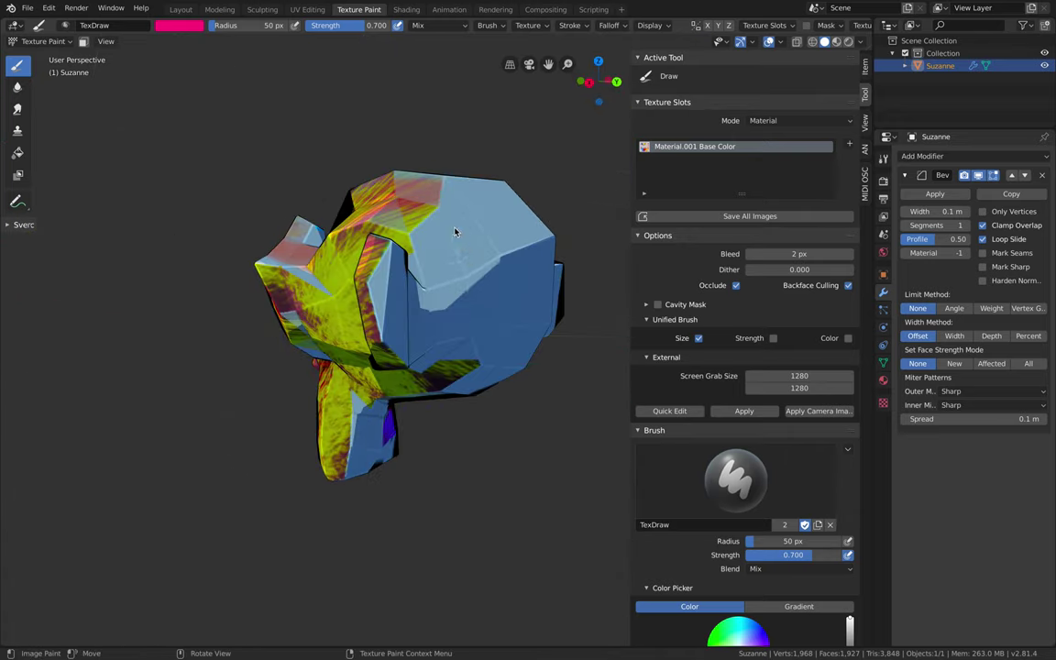
{"action": "middle_click_drag", "start_coordinate": [469, 303], "coordinate": [518, 307]}
{"action": "mouse_move", "coordinate": [403, 311]}
{"action": "middle_mouse_down"}
{"action": "mouse_move", "coordinate": [552, 316]}
{"action": "mouse_move", "coordinate": [470, 320]}
{"action": "mouse_move", "coordinate": [397, 268]}
{"action": "mouse_move", "coordinate": [424, 280]}
{"action": "middle_mouse_up"}
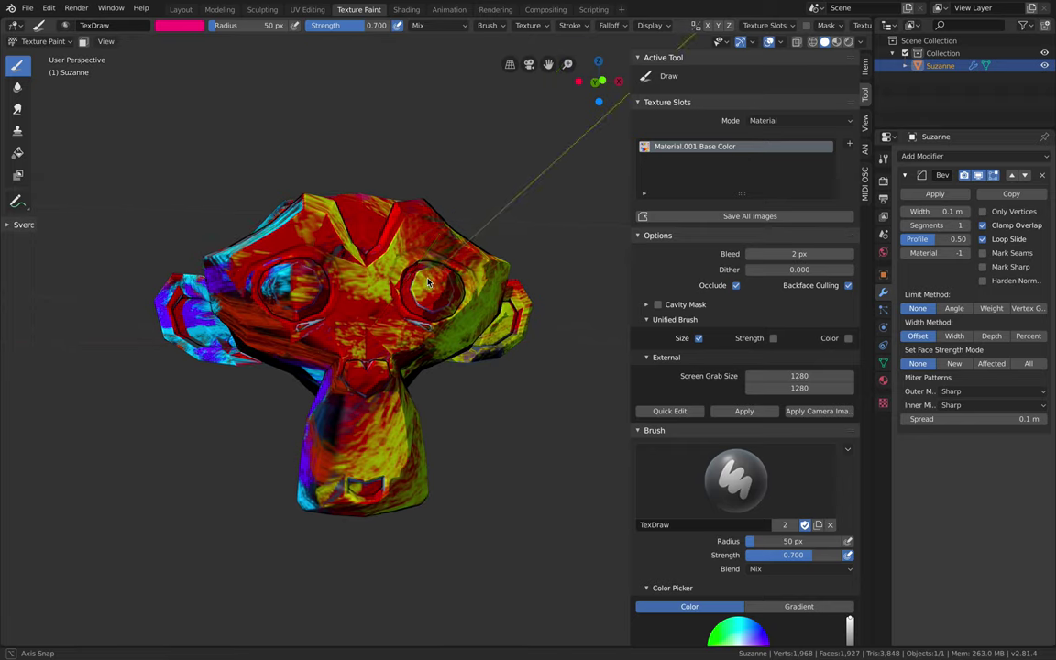
{"action": "scroll", "coordinate": [424, 279], "scroll_direction": "up", "scroll_amount": 3}
{"action": "scroll", "coordinate": [424, 280], "scroll_direction": "down", "scroll_amount": 2}
{"action": "scroll", "coordinate": [424, 272], "scroll_direction": "up", "scroll_amount": 2}
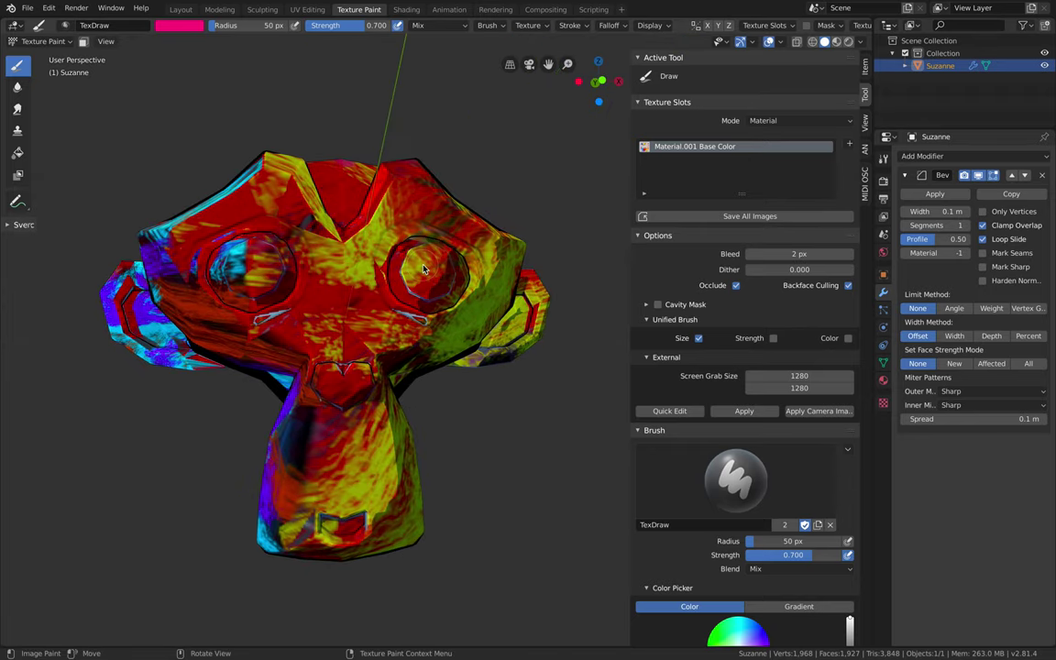
{"action": "middle_click_drag", "start_coordinate": [418, 271], "coordinate": [509, 299]}
{"action": "key", "text": "ctrl+s"}
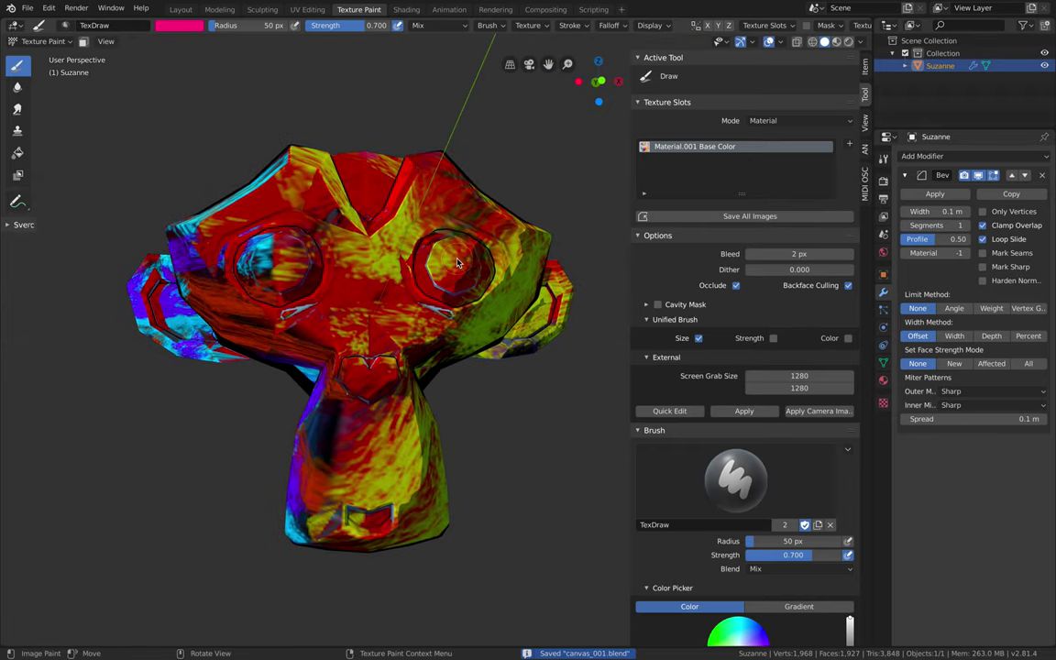
Connect the Mac's display to the iPad Pro through AirPlay
{"action": "mouse_move", "coordinate": [786, 5]}
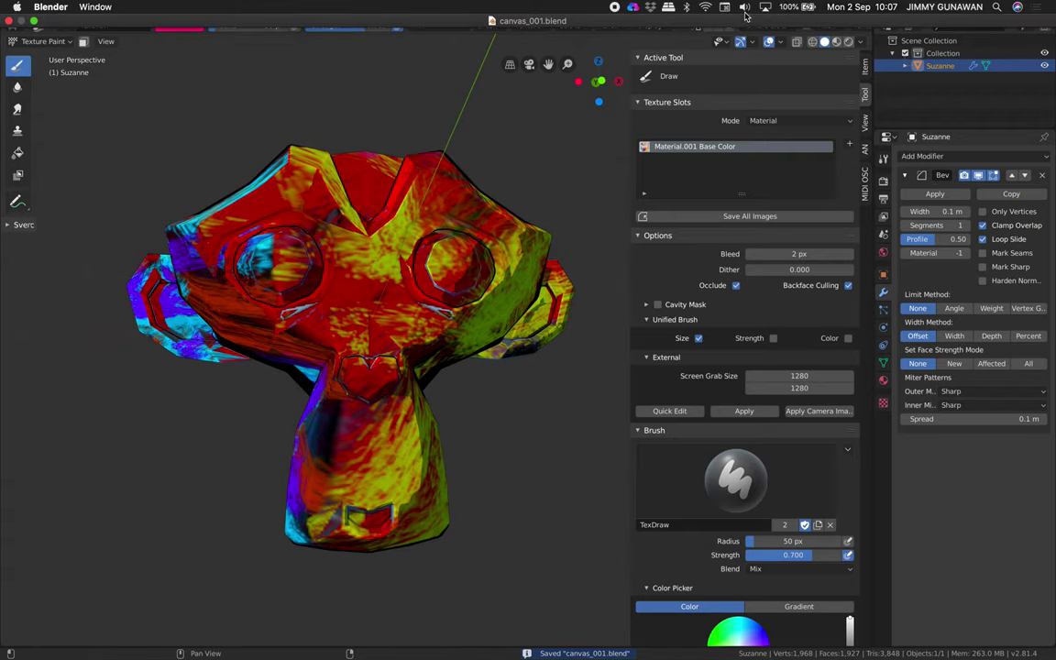
{"action": "left_click", "coordinate": [764, 7]}
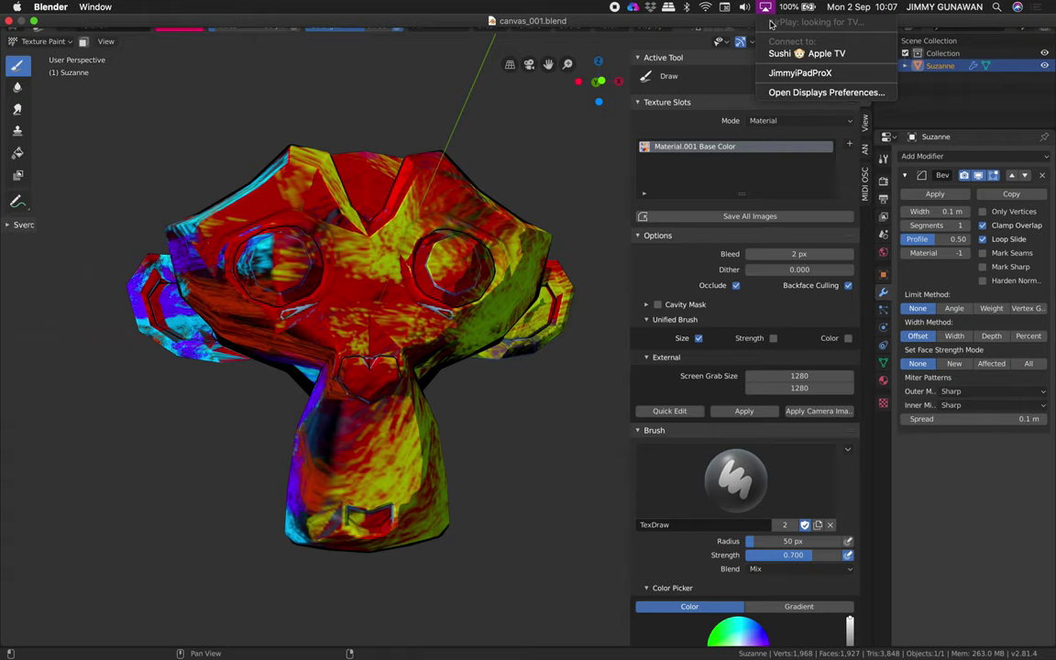
{"action": "left_click", "coordinate": [785, 73]}
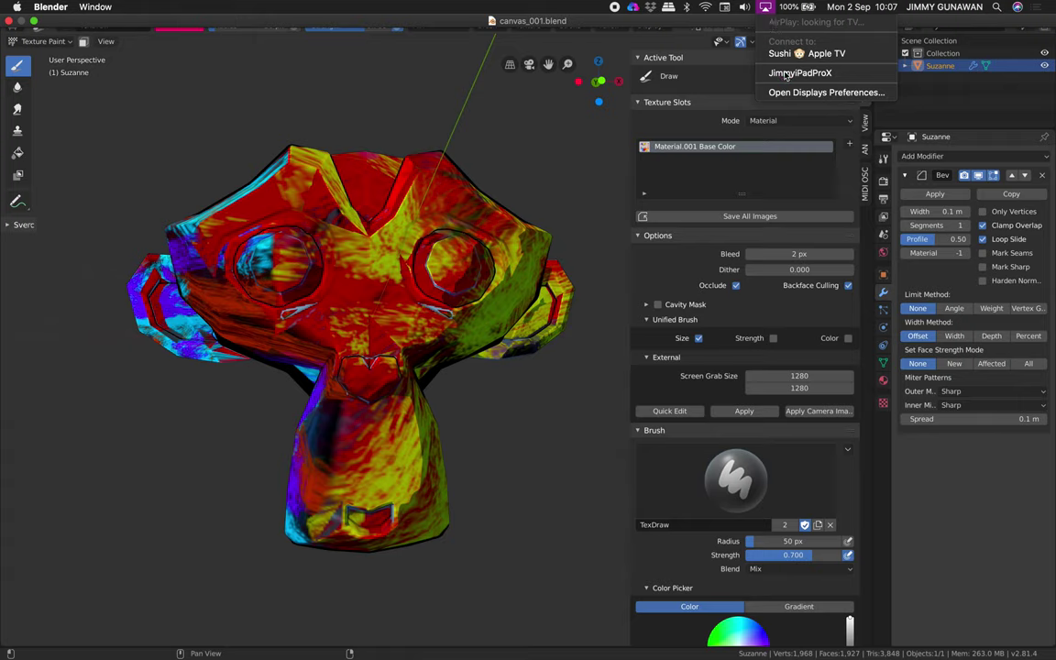